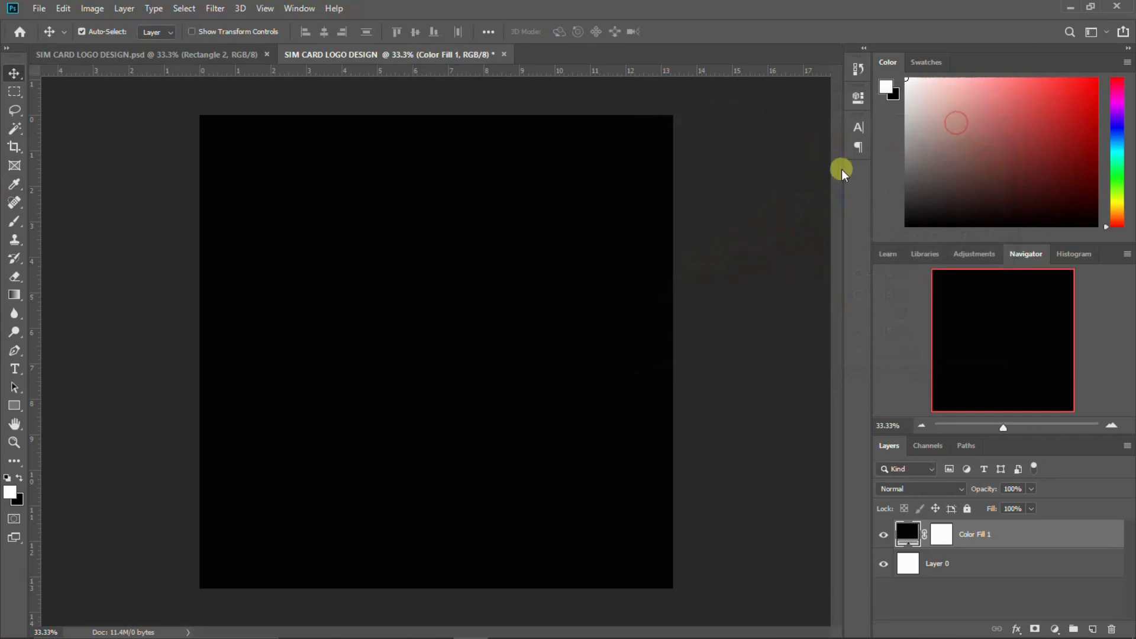
- Draw a tall white rectangle of about 124 × 643 px above the black Color Fill 1 layer
{"action": "left_click", "coordinate": [1027, 534]}
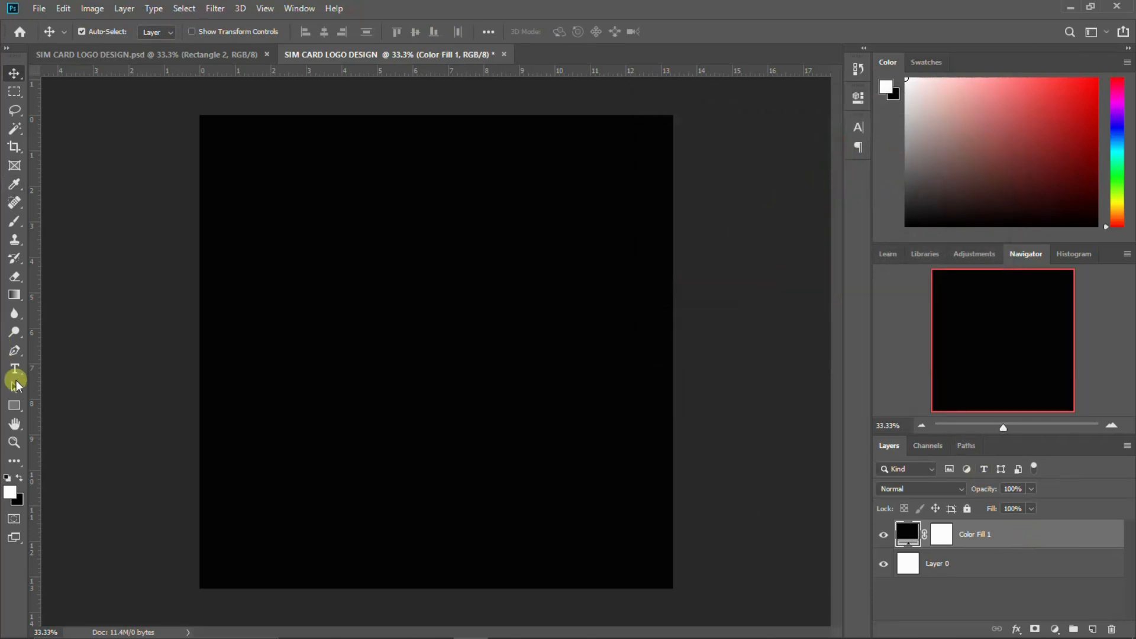
{"action": "left_click", "coordinate": [14, 405]}
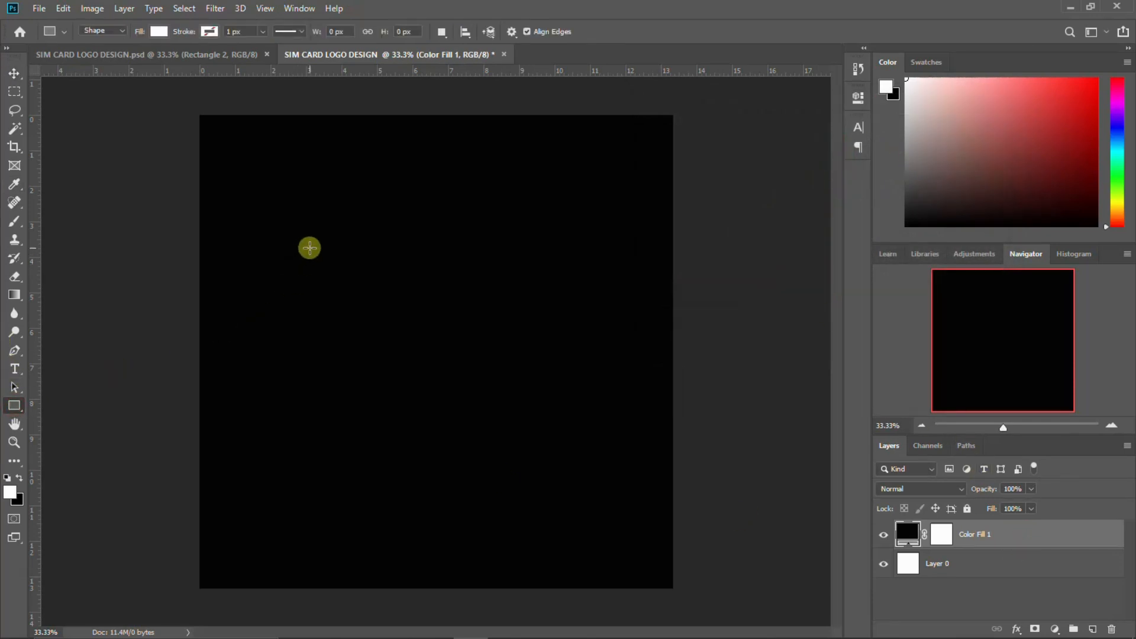
{"action": "left_click_drag", "start_coordinate": [315, 236], "coordinate": [344, 388]}
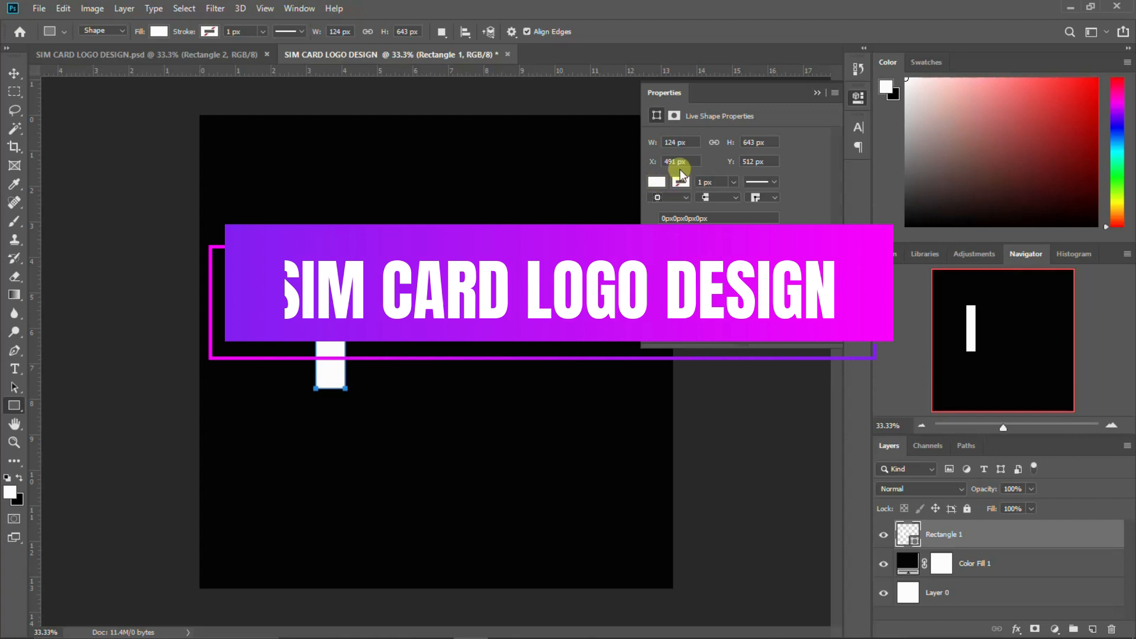
- Duplicate the white bar three times horizontally to form a row of four evenly spaced vertical bars
{"action": "left_click", "coordinate": [859, 98]}
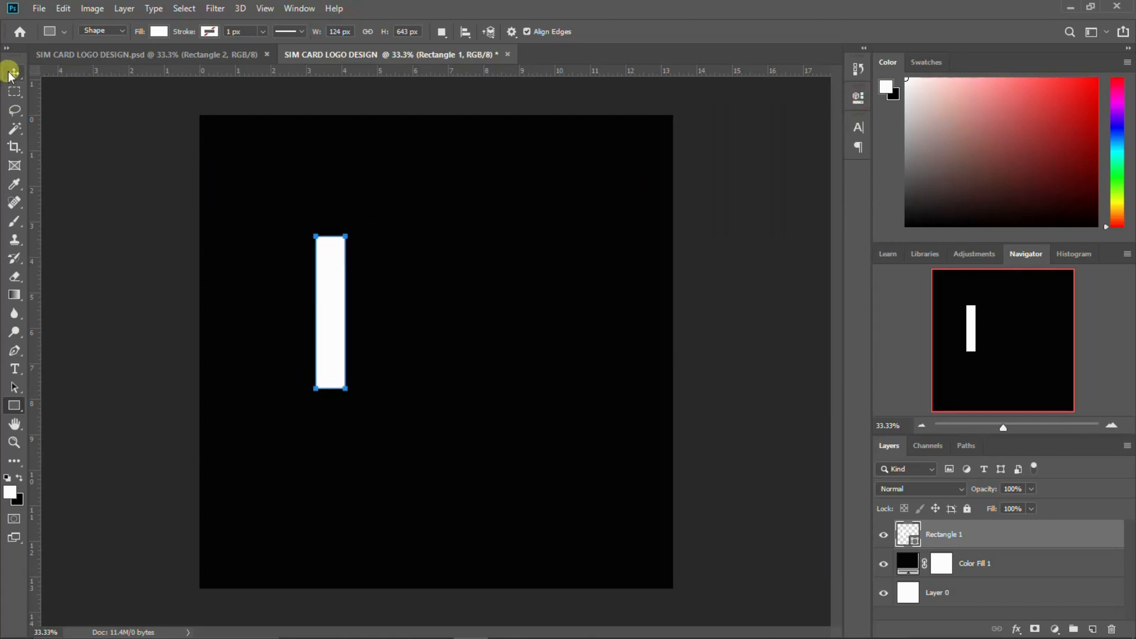
{"action": "left_click", "coordinate": [14, 73]}
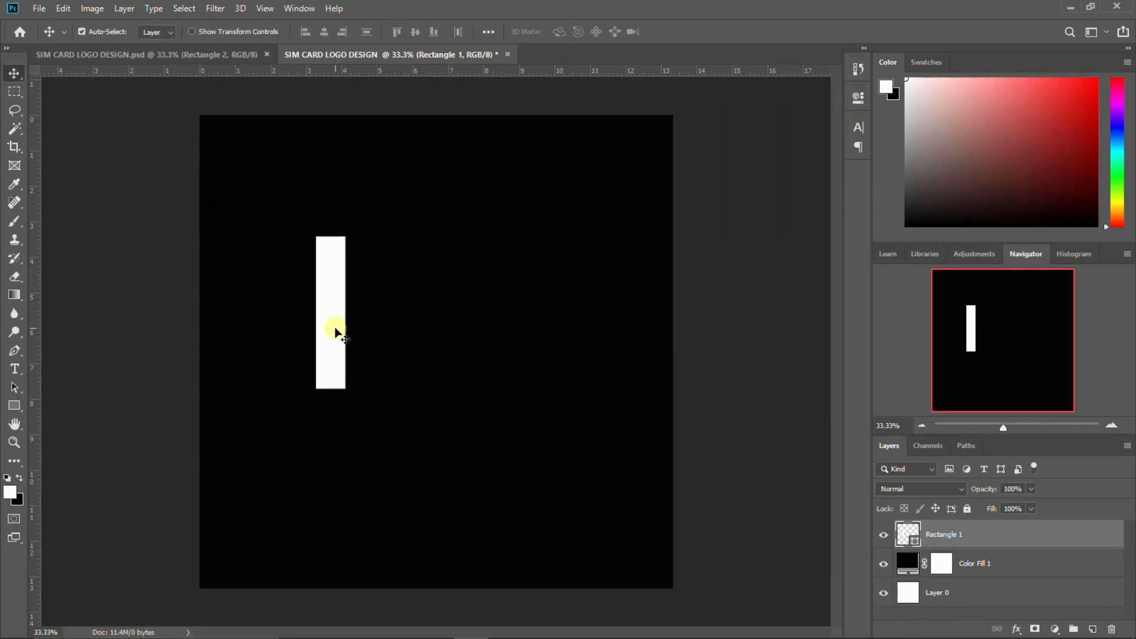
{"action": "left_click_drag", "start_coordinate": [335, 330], "coordinate": [440, 329]}
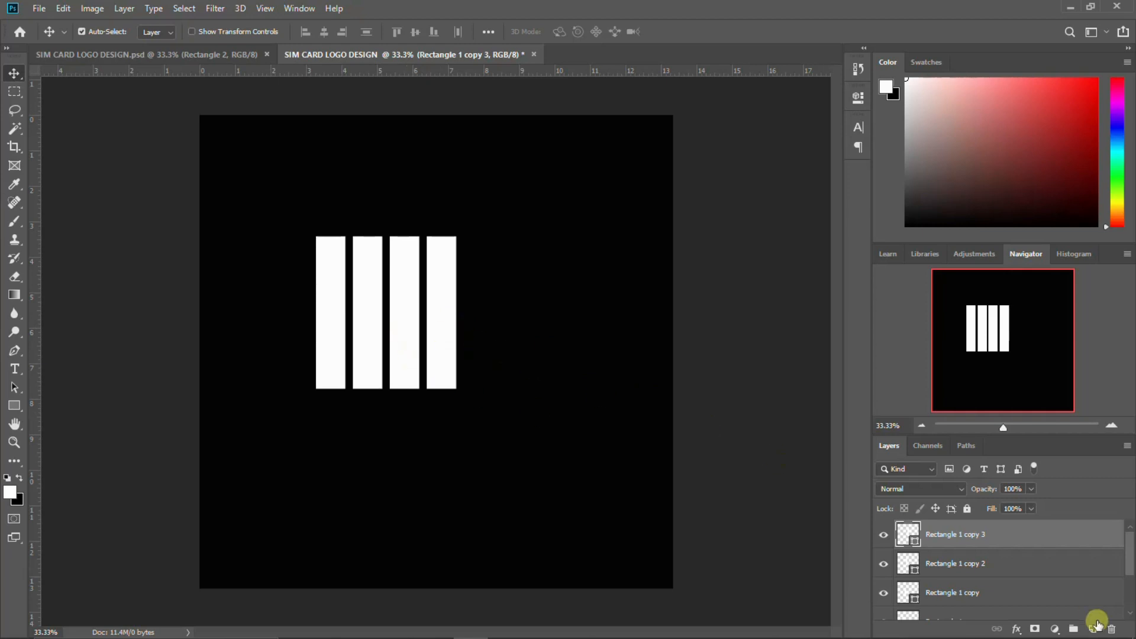
- Stretch all four bars together vertically, making them slightly taller equally at both ends
{"action": "scroll", "coordinate": [982, 598], "scroll_direction": "down", "scroll_amount": 1}
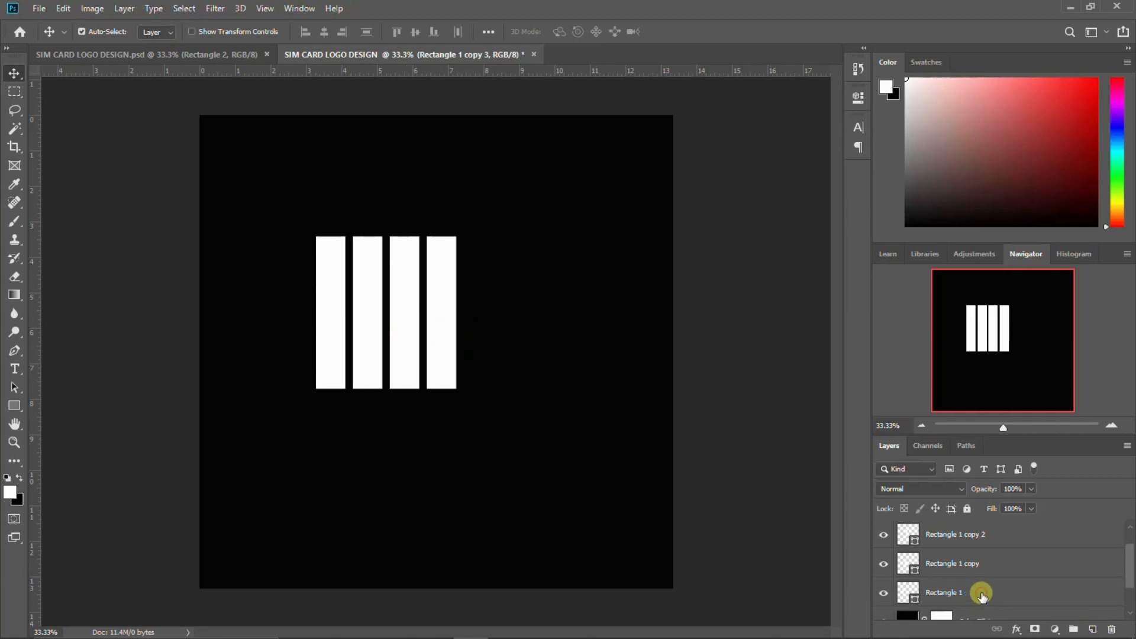
{"action": "left_click", "coordinate": [982, 593], "text": "shift"}
{"action": "key", "text": "ctrl+t"}
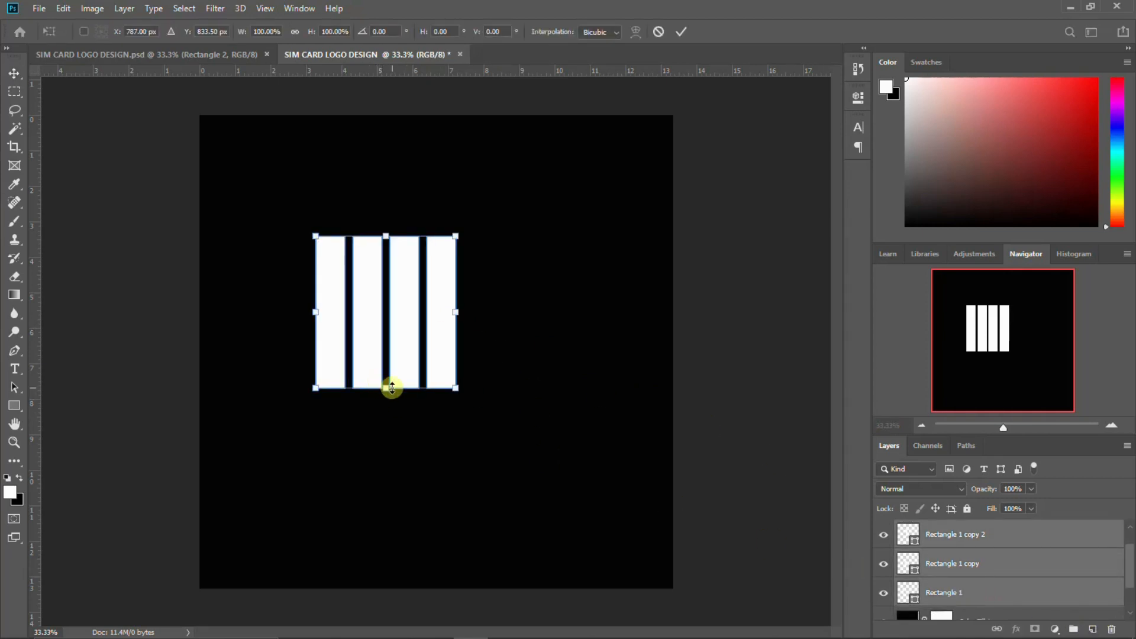
{"action": "left_click_drag", "start_coordinate": [389, 388], "coordinate": [391, 399]}
{"action": "key", "text": "Return"}
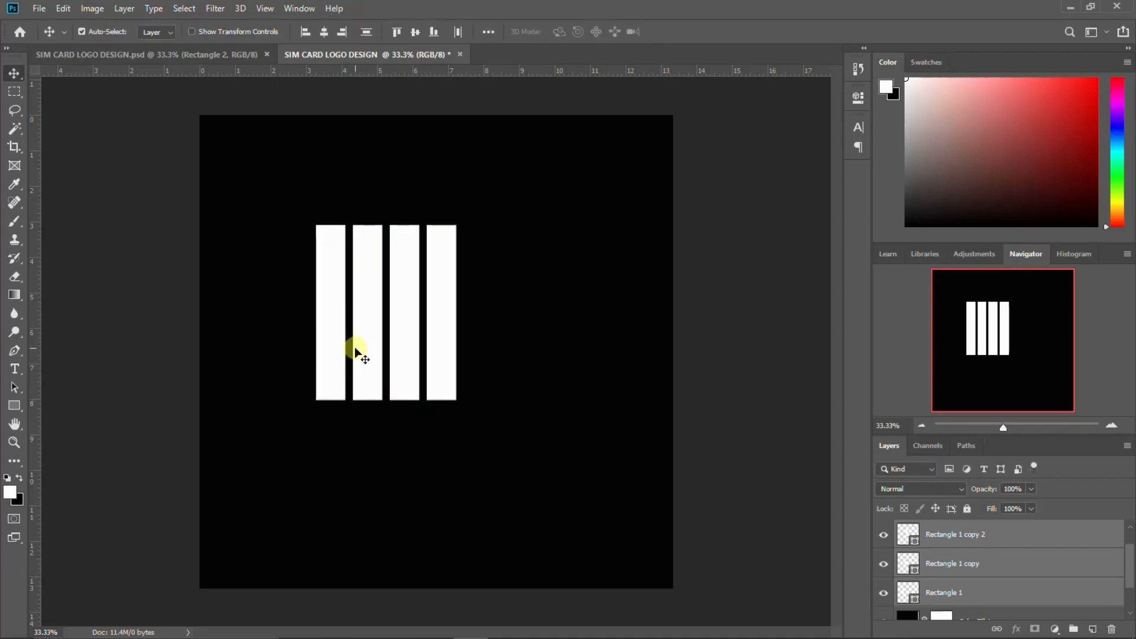
- Nudge the second vertical bar left to narrow its gap to the first bar
{"action": "left_click", "coordinate": [949, 592]}
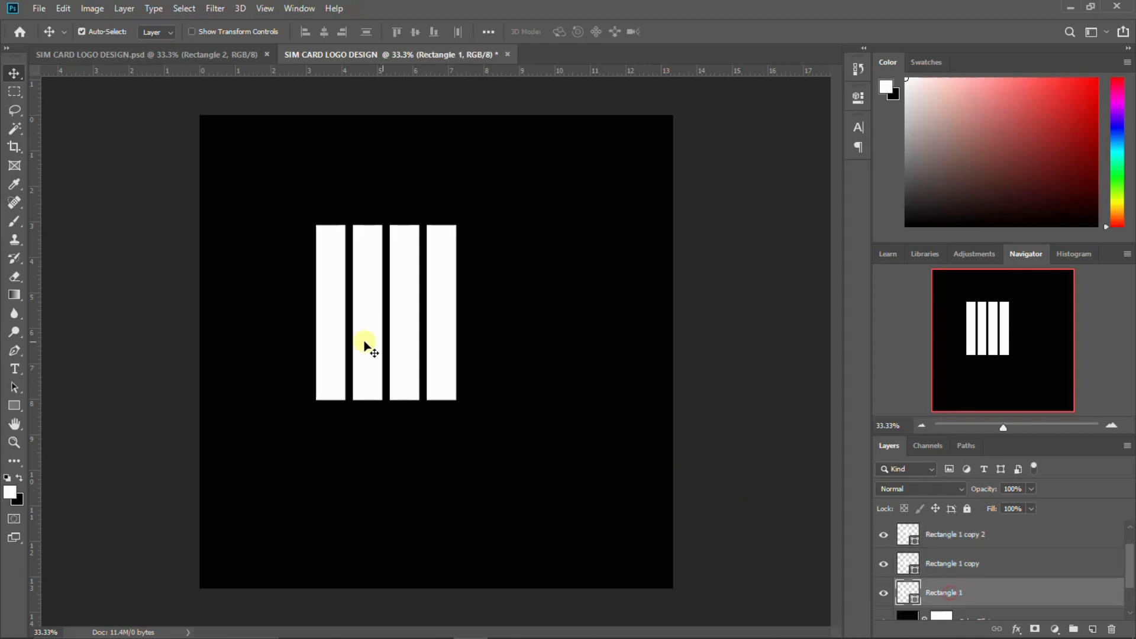
{"action": "left_click", "coordinate": [355, 320]}
{"action": "key", "text": "Left"}
{"action": "key", "text": "Left"}
{"action": "key", "text": "Left"}
{"action": "key", "text": "Left"}
{"action": "key", "text": "Left"}
{"action": "key", "text": "Left"}
{"action": "key", "text": "Left"}
{"action": "key", "text": "Left"}
{"action": "key", "text": "Left"}
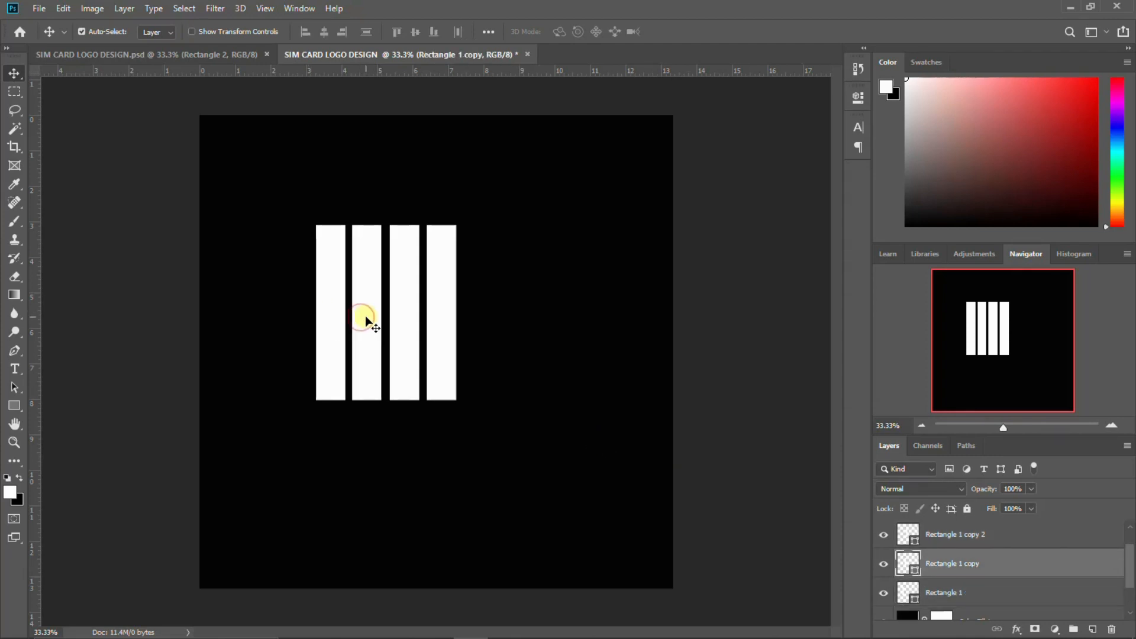
{"action": "key", "text": "Left"}
{"action": "key", "text": "Left"}
{"action": "key", "text": "Left"}
{"action": "key", "text": "Left"}
{"action": "key", "text": "Left"}
{"action": "key", "text": "Left"}
{"action": "key", "text": "Left"}
{"action": "key", "text": "Left"}
{"action": "key", "text": "Left"}
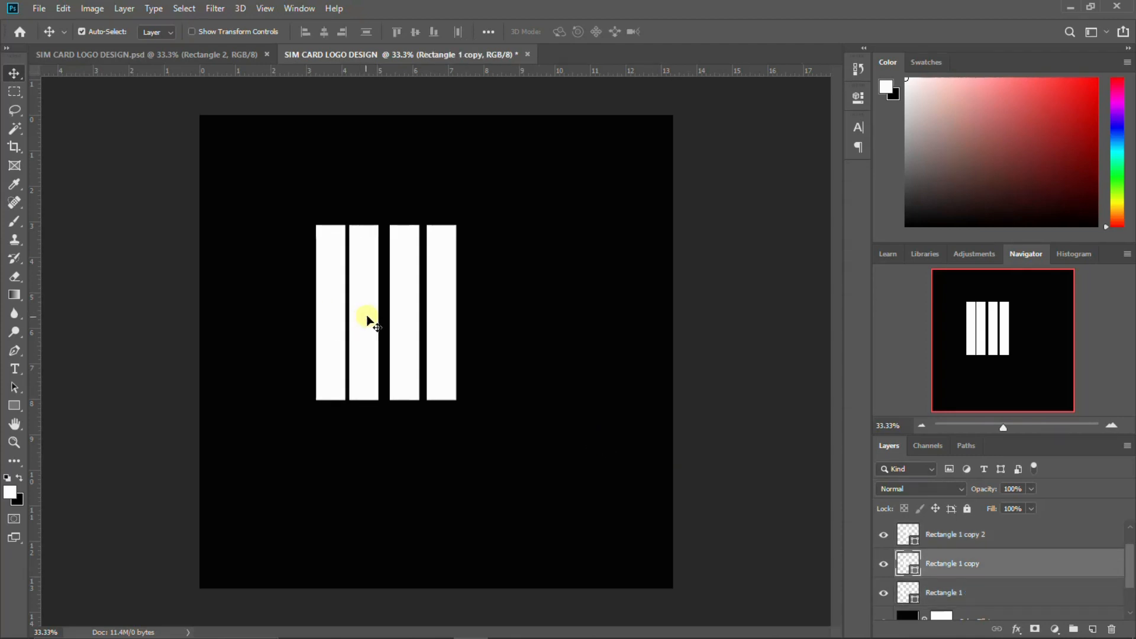
- Nudge the third vertical bar left, closer to the second bar
{"action": "left_click", "coordinate": [404, 320]}
{"action": "key", "text": "Left"}
{"action": "key", "text": "Left"}
{"action": "key", "text": "Left"}
{"action": "key", "text": "Left"}
{"action": "key", "text": "Left"}
{"action": "key", "text": "Left"}
{"action": "key", "text": "Left"}
{"action": "key", "text": "Left"}
{"action": "key", "text": "Left"}
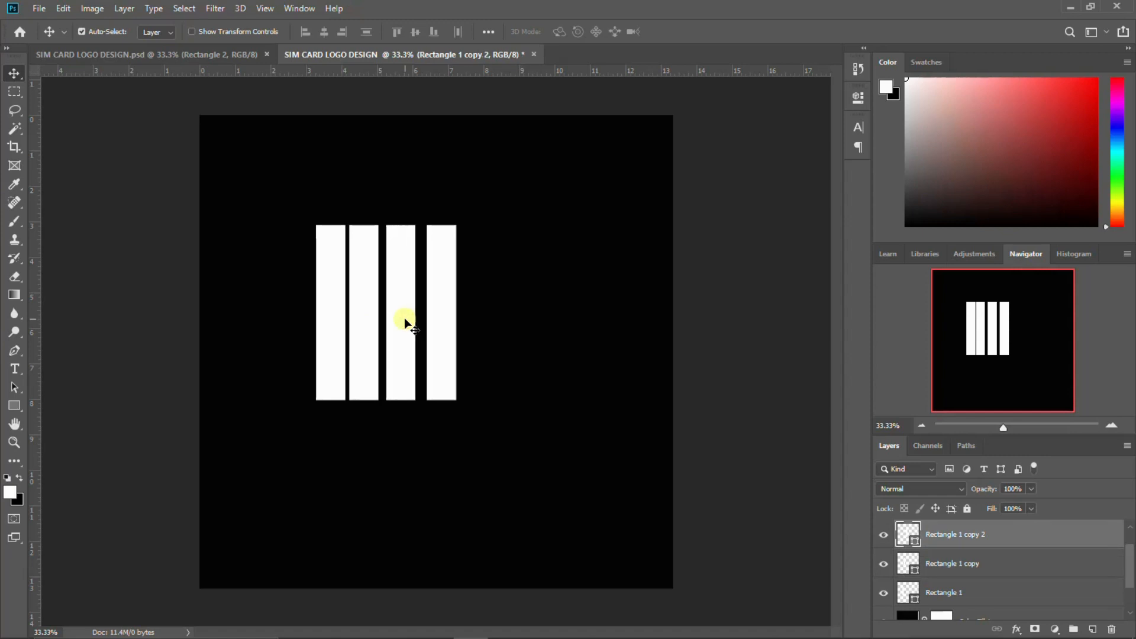
- Nudge the fourth vertical bar left, closer to the third bar
{"action": "left_click", "coordinate": [440, 319]}
{"action": "key", "text": "Left"}
{"action": "key", "text": "Left"}
{"action": "key", "text": "Left"}
{"action": "key", "text": "Left"}
{"action": "key", "text": "Left"}
{"action": "key", "text": "Left"}
{"action": "key", "text": "Left"}
{"action": "key", "text": "Left"}
{"action": "key", "text": "Left"}
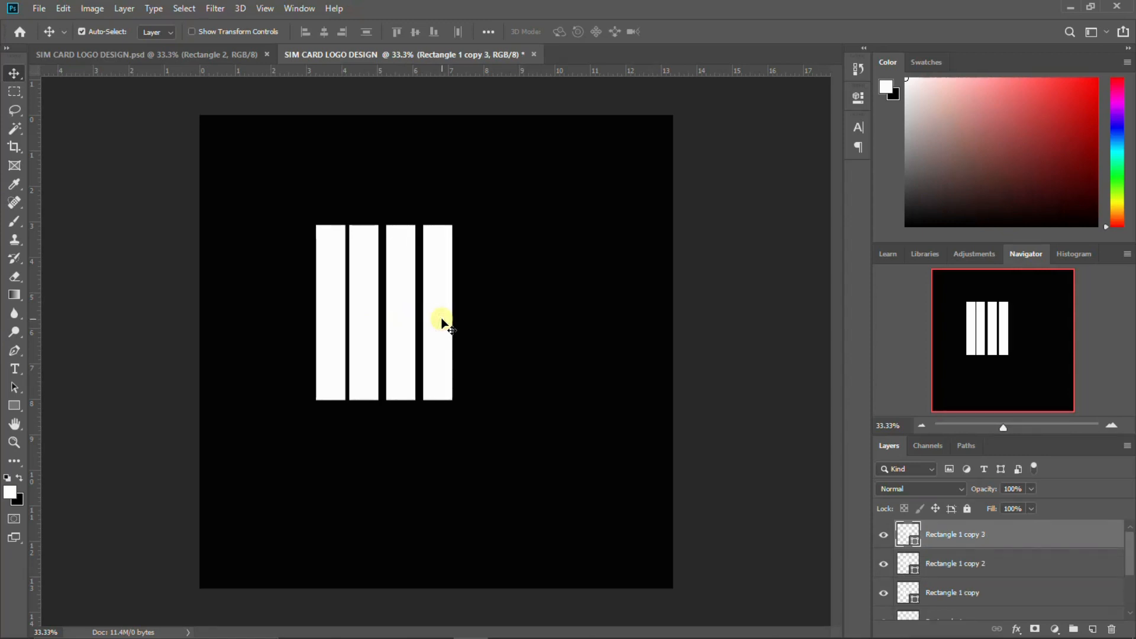
- Nudge the second vertical bar slightly back to the right to even out the gaps beside it
{"action": "left_click", "coordinate": [362, 320]}
{"action": "key", "text": "Right"}
{"action": "key", "text": "Right"}
{"action": "key", "text": "Right"}
{"action": "key", "text": "Right"}
{"action": "key", "text": "Right"}
{"action": "key", "text": "Right"}
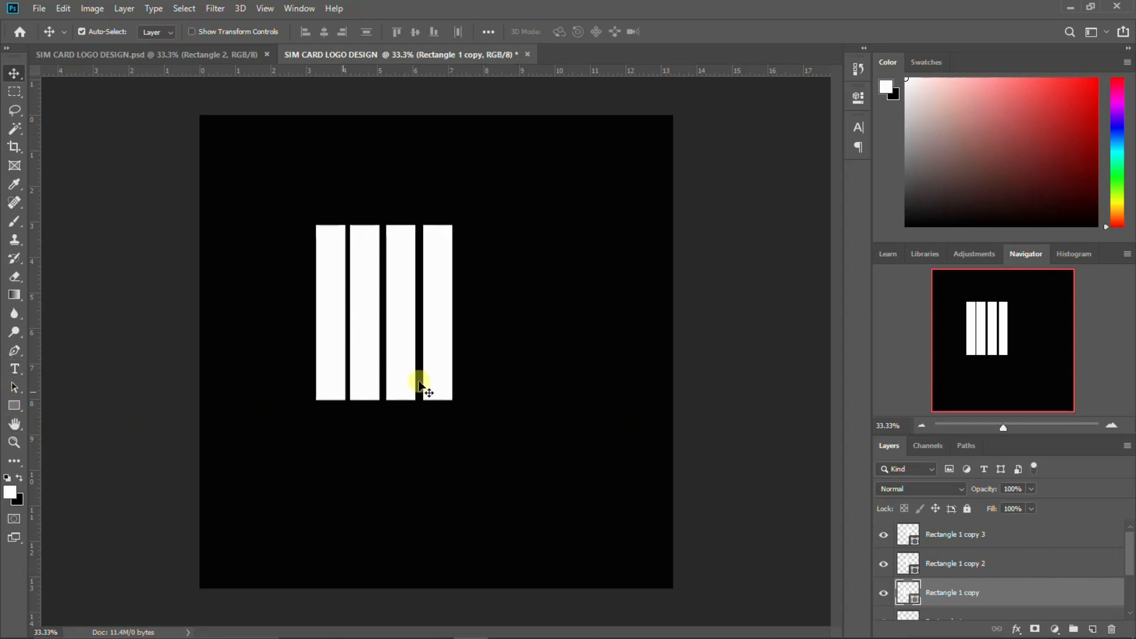
- Duplicate the fourth bar and place the copy, rotated to -90°, horizontally across the middle of the second to fourth bars
{"action": "left_click", "coordinate": [442, 323]}
{"action": "left_click_drag", "start_coordinate": [442, 323], "coordinate": [488, 314]}
{"action": "key", "text": "ctrl+t"}
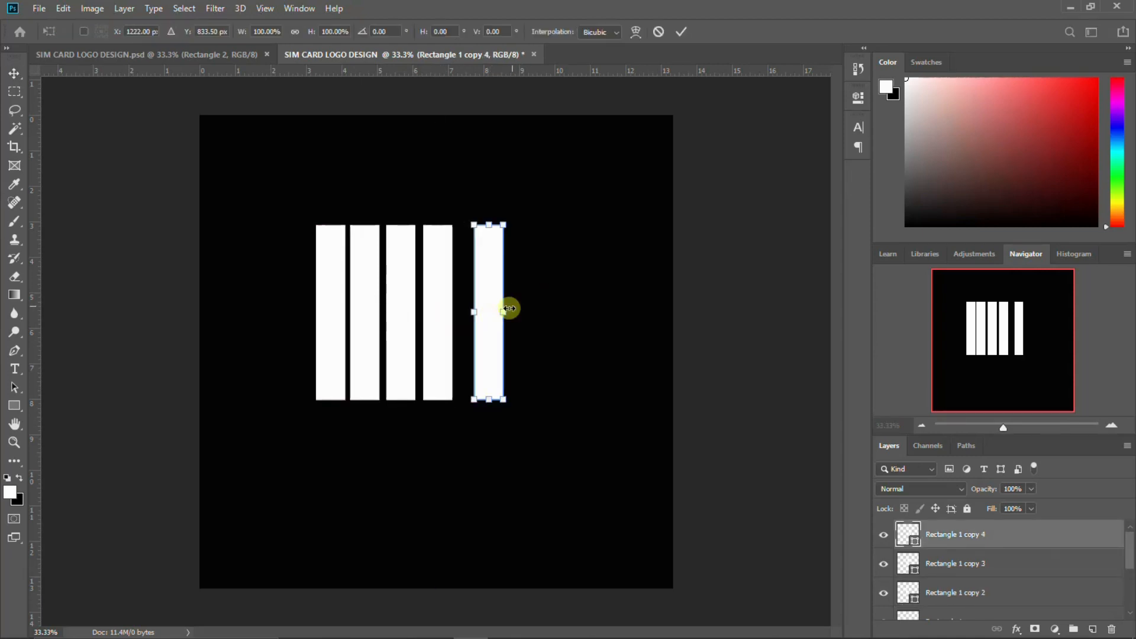
{"action": "left_click_drag", "start_coordinate": [540, 286], "coordinate": [470, 272]}
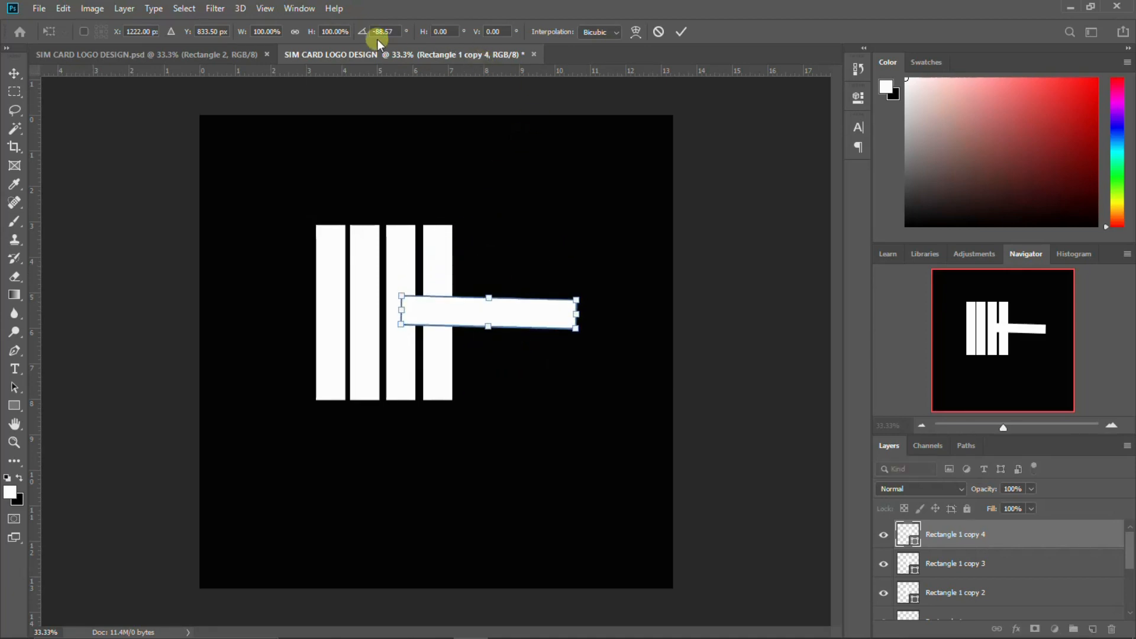
{"action": "type", "text": "-90"}
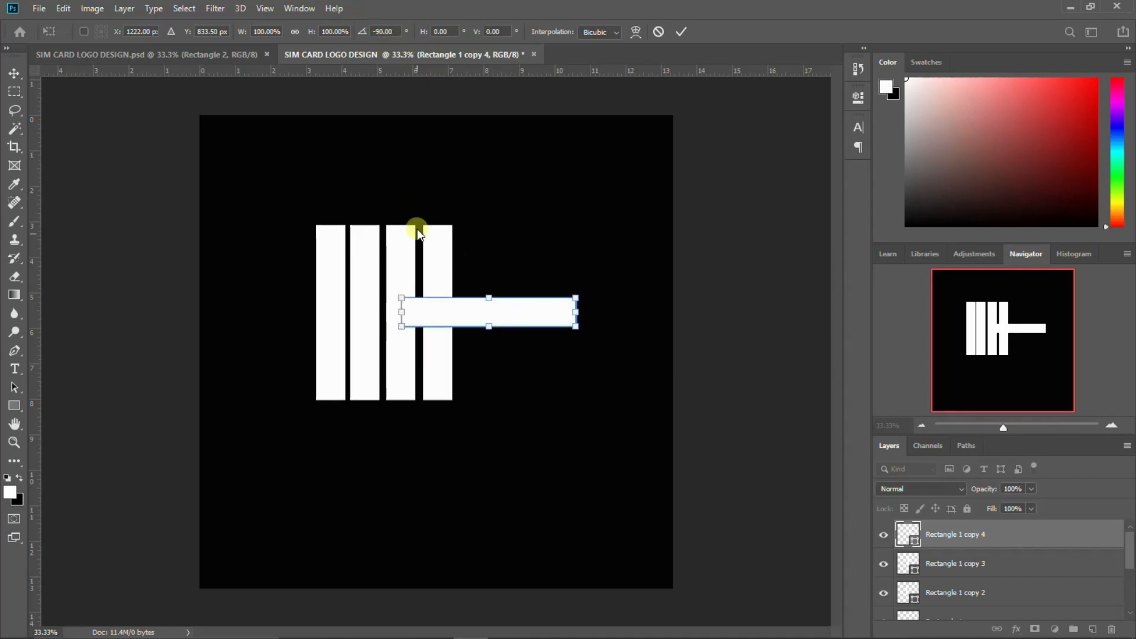
{"action": "left_click_drag", "start_coordinate": [521, 311], "coordinate": [472, 315]}
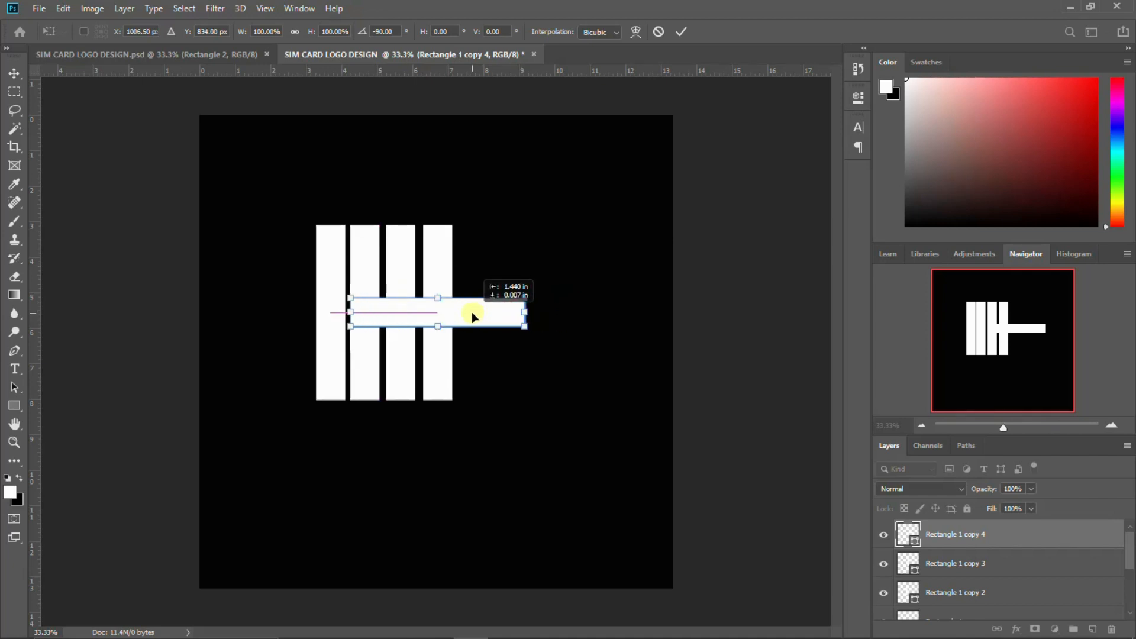
{"action": "key", "text": "Return"}
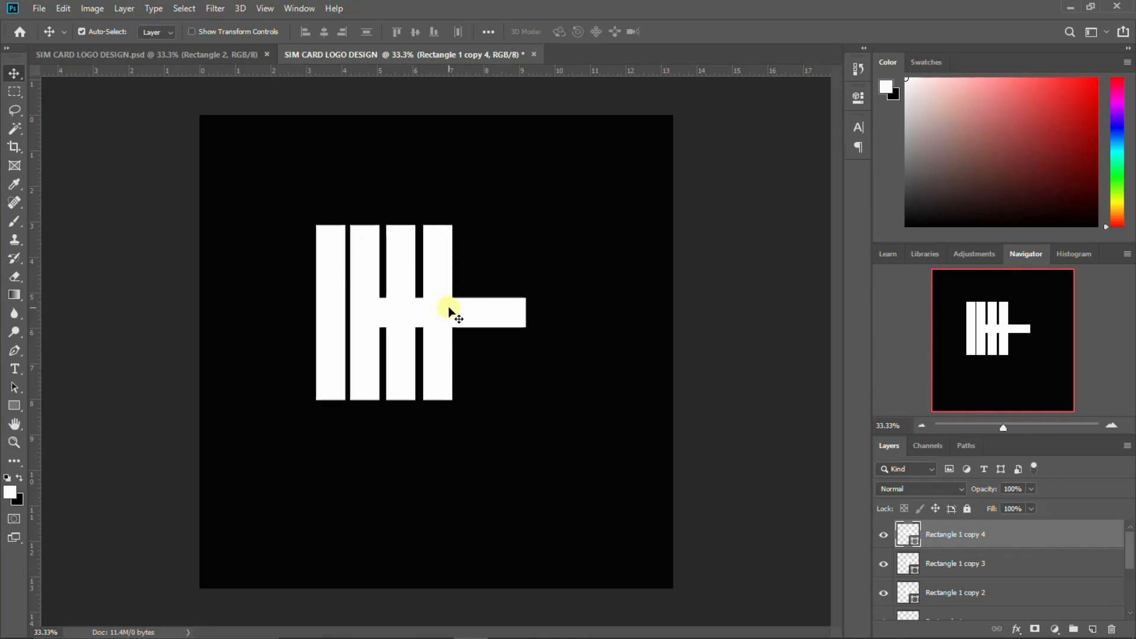
- Duplicate the horizontal bar and place the copy as a diagonal sloping down to the right across the upper ends of the vertical bars
{"action": "left_click_drag", "start_coordinate": [450, 310], "coordinate": [527, 399]}
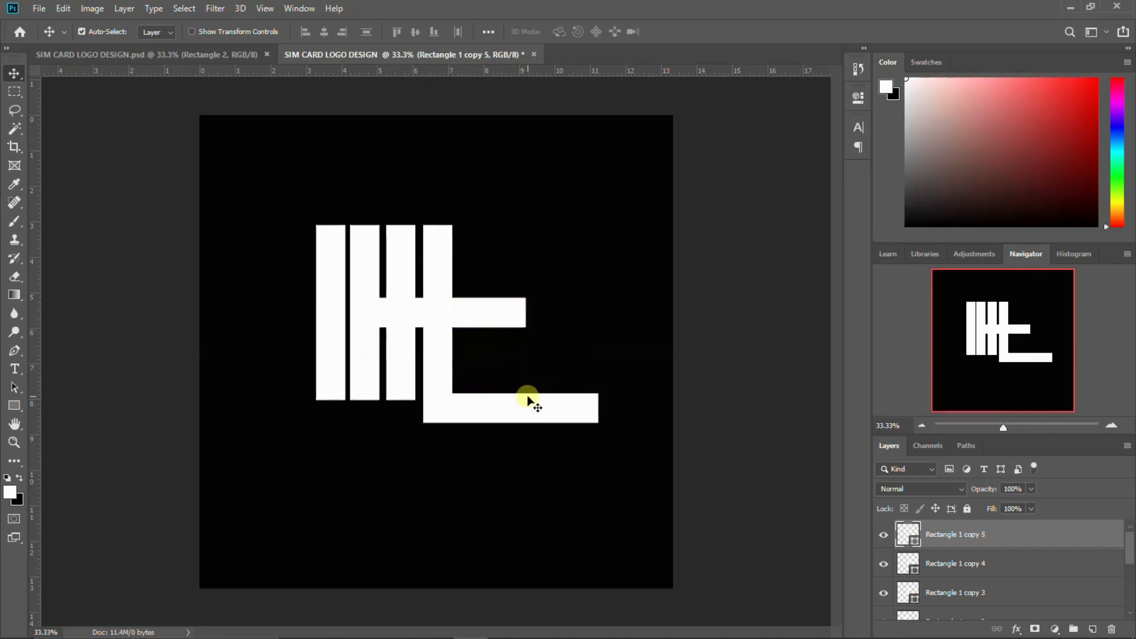
{"action": "key", "text": "ctrl+t"}
{"action": "left_click_drag", "start_coordinate": [609, 380], "coordinate": [617, 417]}
{"action": "left_click_drag", "start_coordinate": [539, 417], "coordinate": [512, 243]}
{"action": "key", "text": "Return"}
{"action": "left_click", "coordinate": [529, 247]}
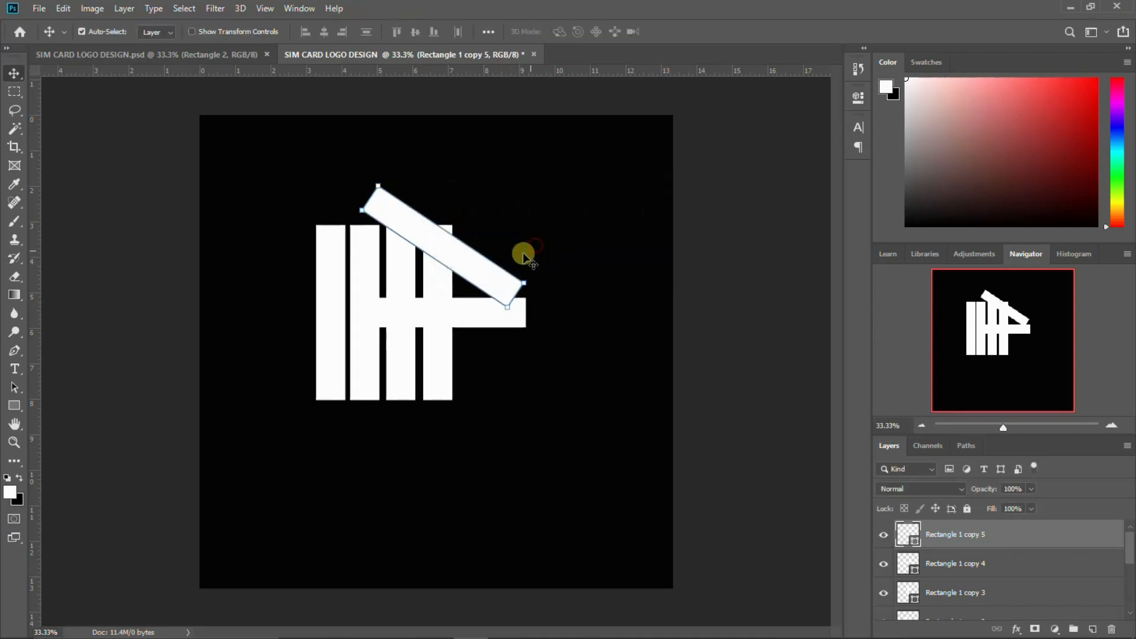
- Check which layers hold the diagonal and horizontal bars by toggling the visibility of Rectangle 1 copy 5 and copy 4
{"action": "left_click", "coordinate": [457, 308]}
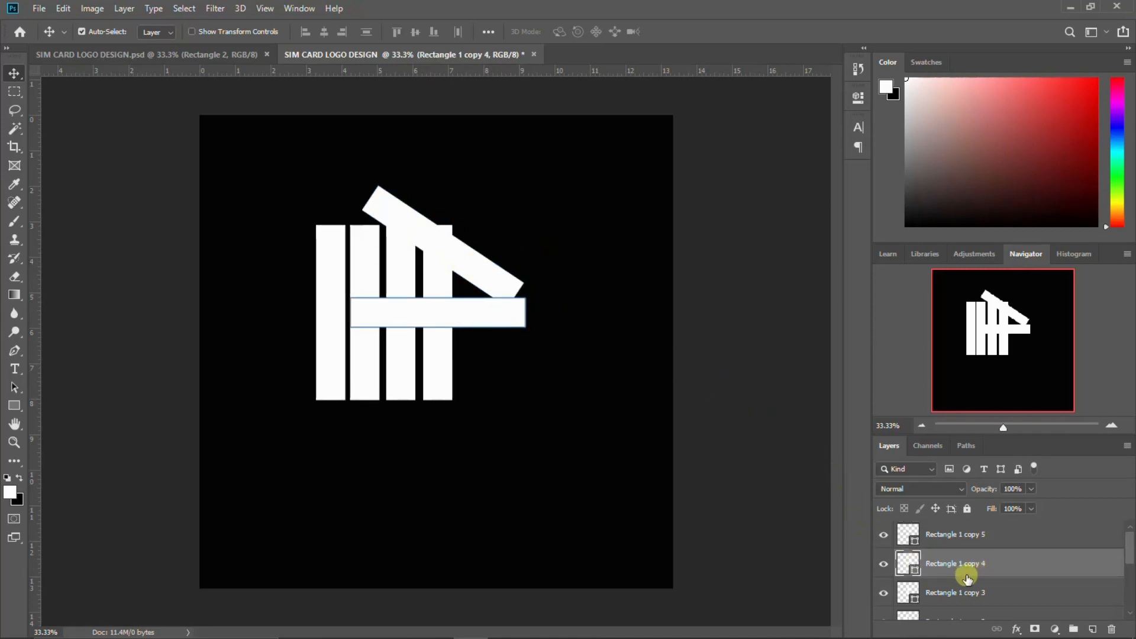
{"action": "left_click", "coordinate": [878, 534]}
{"action": "left_click", "coordinate": [877, 534]}
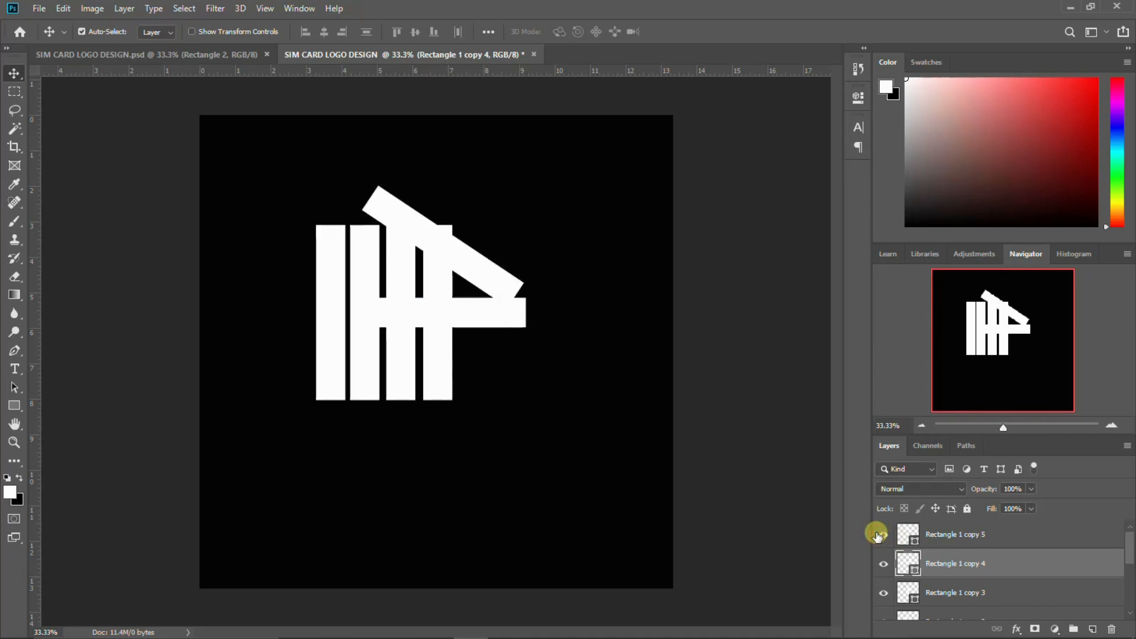
{"action": "left_click", "coordinate": [956, 567]}
{"action": "left_click", "coordinate": [883, 564]}
{"action": "left_click", "coordinate": [883, 564]}
- Group the four vertical bar layers, Rectangle 1 through Rectangle 1 copy 3, and convert the group to a smart object
{"action": "left_click", "coordinate": [939, 591]}
{"action": "scroll", "coordinate": [940, 583], "scroll_direction": "down", "scroll_amount": 3}
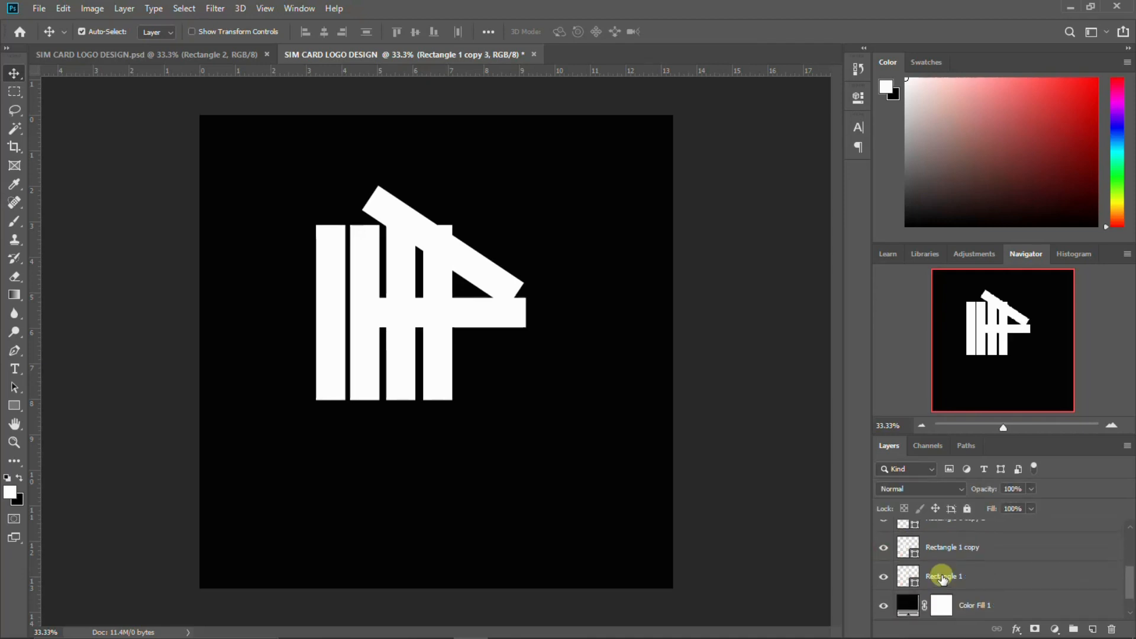
{"action": "left_click", "coordinate": [944, 580], "text": "shift"}
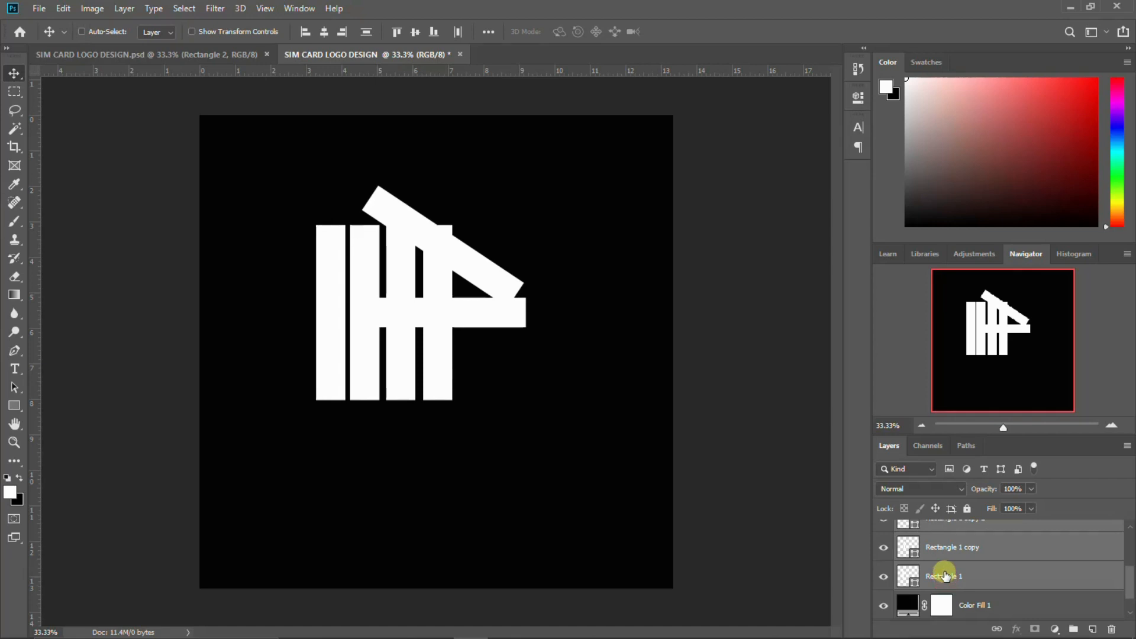
{"action": "key", "text": "ctrl+g"}
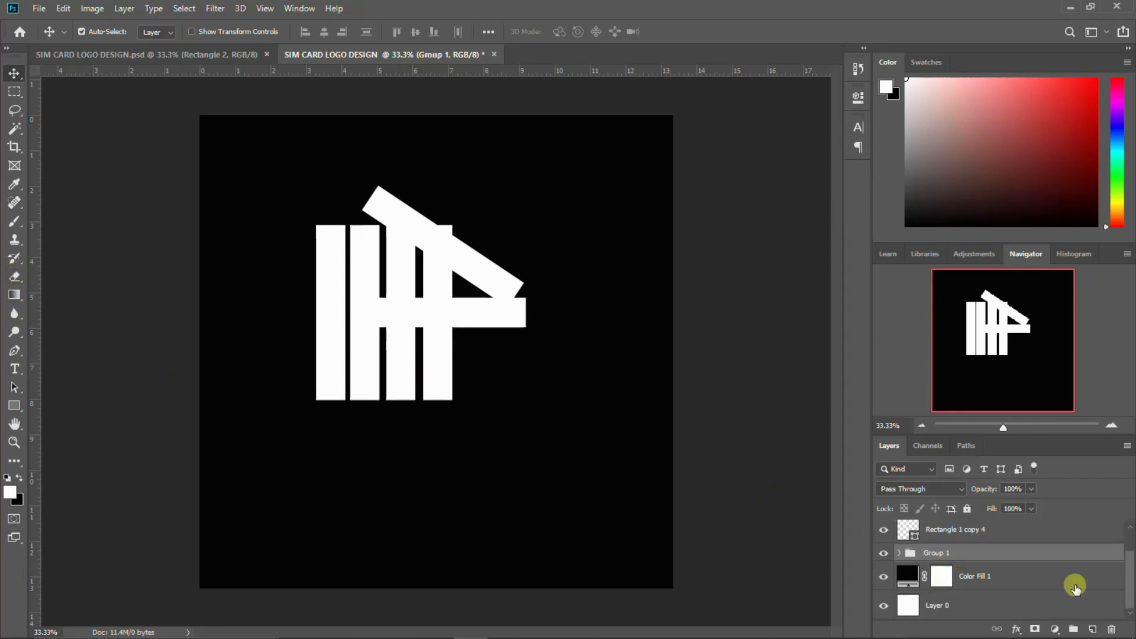
{"action": "right_click", "coordinate": [983, 553]}
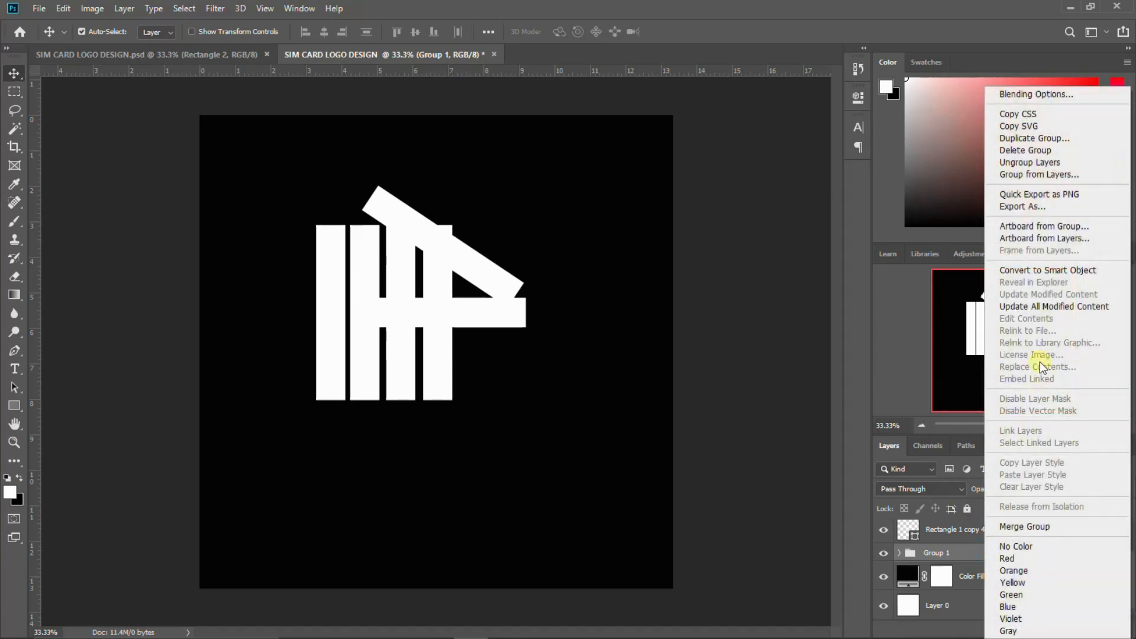
{"action": "left_click", "coordinate": [1036, 275]}
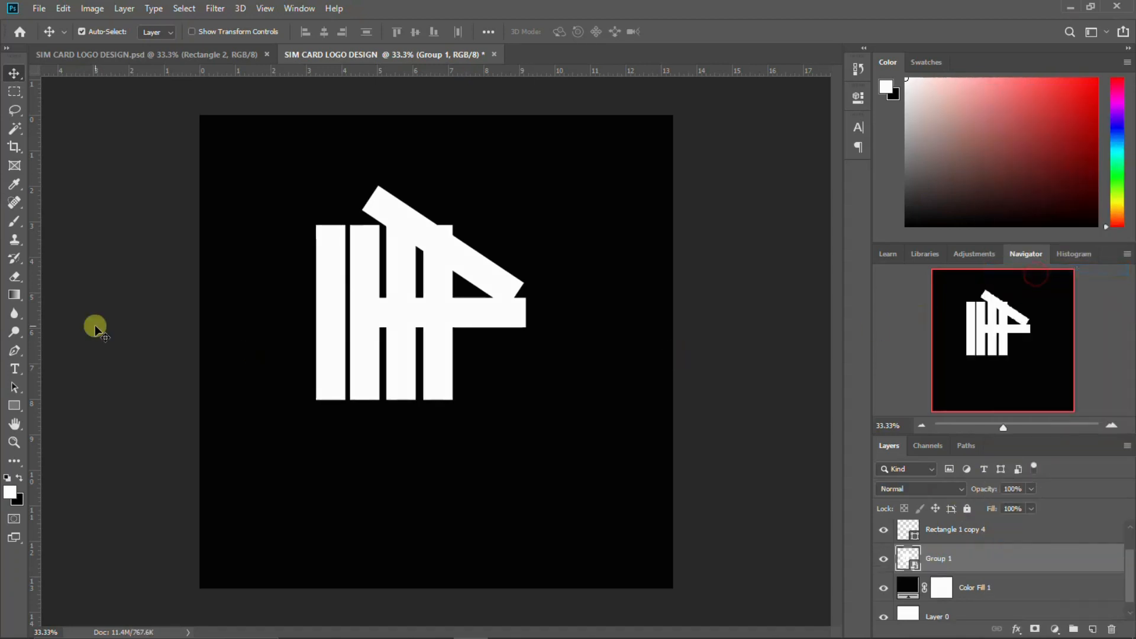
- Place a horizontal guide along the horizontal bar's upper edge and marquee-select a thin strip just above it, from the second bar to the diagonal
{"action": "left_click", "coordinate": [11, 90]}
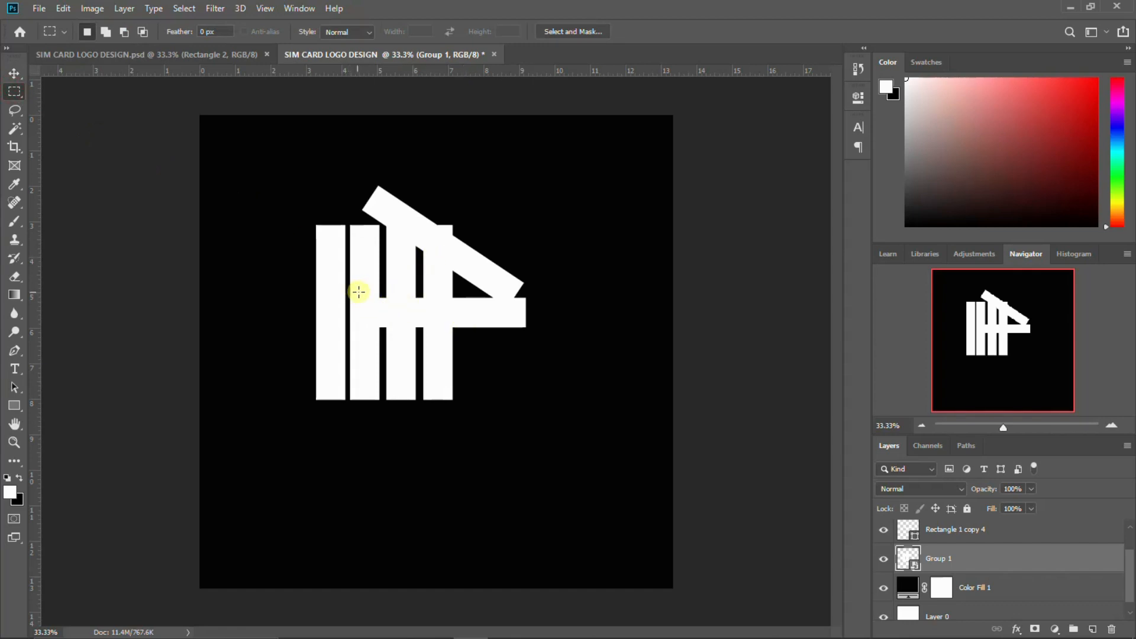
{"action": "left_click_drag", "start_coordinate": [449, 80], "coordinate": [456, 297]}
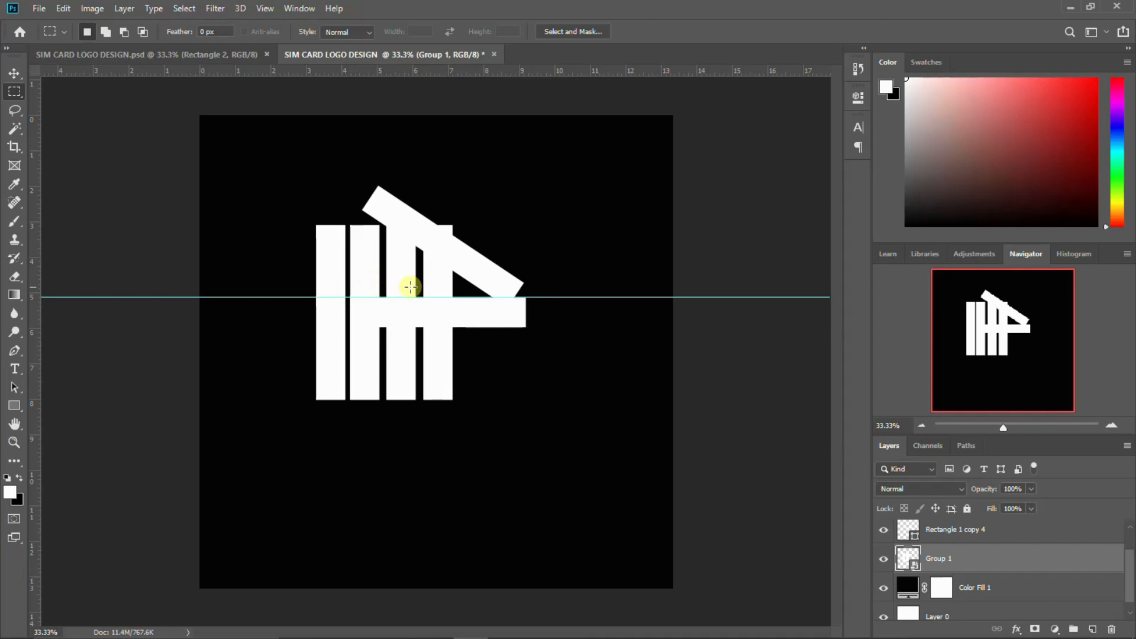
{"action": "left_click_drag", "start_coordinate": [543, 287], "coordinate": [404, 200]}
{"action": "left_click", "coordinate": [464, 235]}
{"action": "left_click_drag", "start_coordinate": [347, 290], "coordinate": [495, 293]}
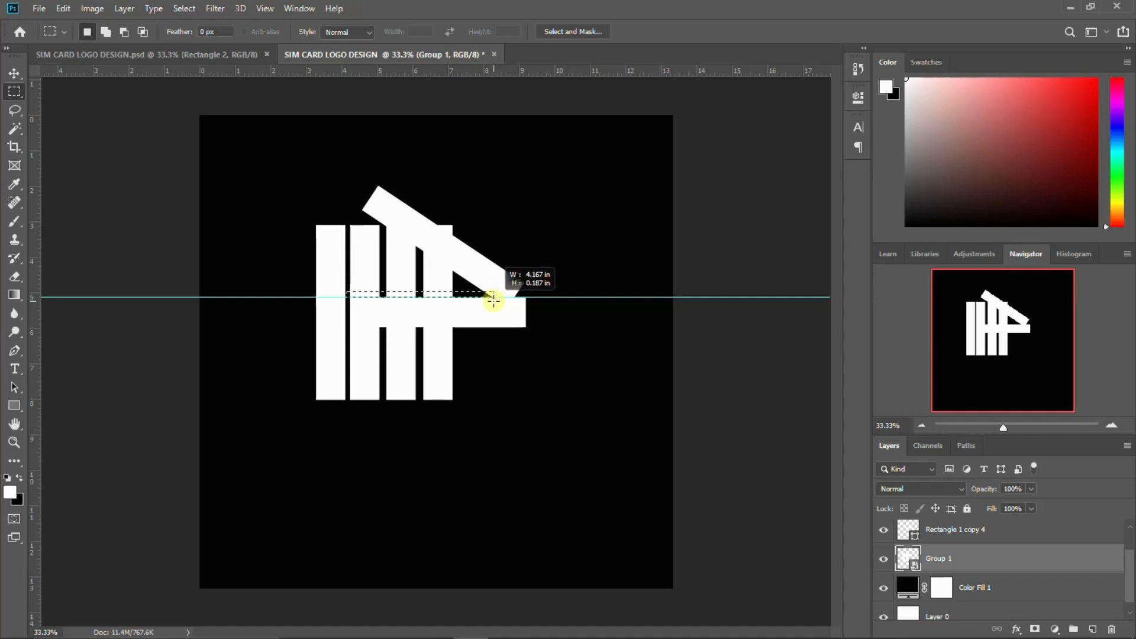
{"action": "left_click_drag", "start_coordinate": [493, 295], "coordinate": [486, 288]}
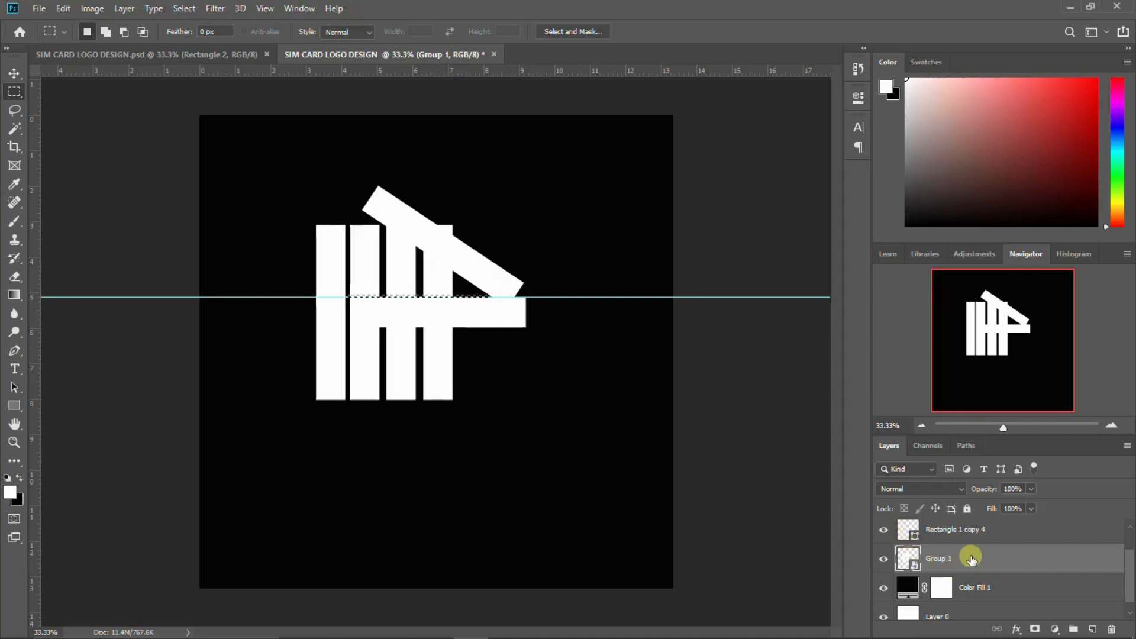
- Try to delete the selected strip from the Group 1 smart object
{"action": "scroll", "coordinate": [970, 560], "scroll_direction": "up", "scroll_amount": 1}
{"action": "left_click", "coordinate": [887, 587]}
{"action": "left_click", "coordinate": [888, 587]}
{"action": "key", "text": "Delete"}
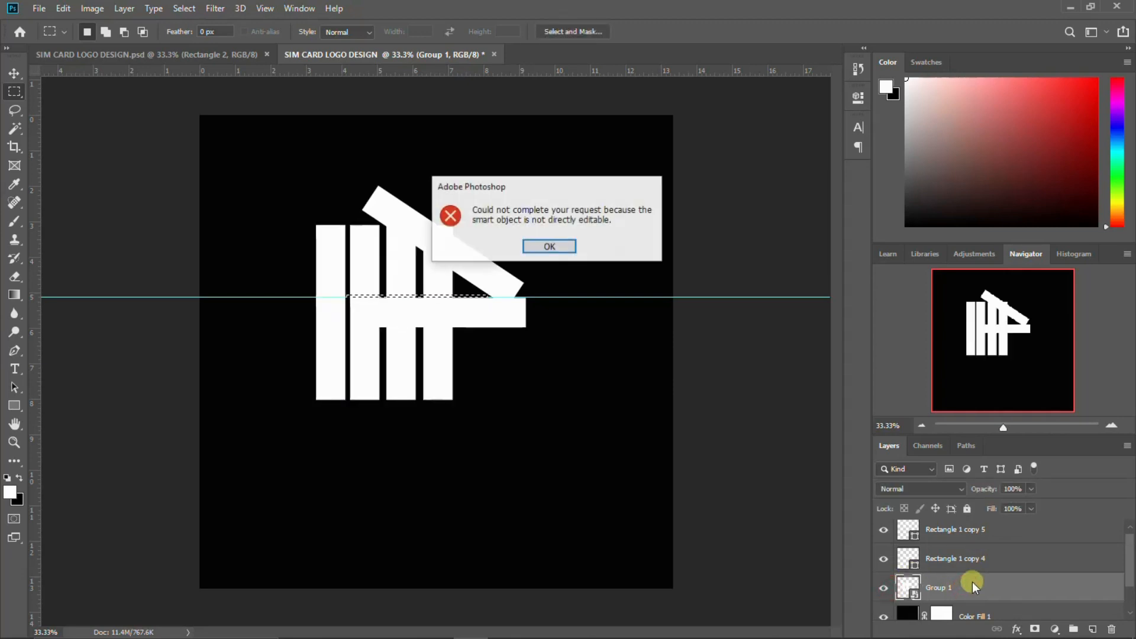
{"action": "left_click", "coordinate": [550, 247]}
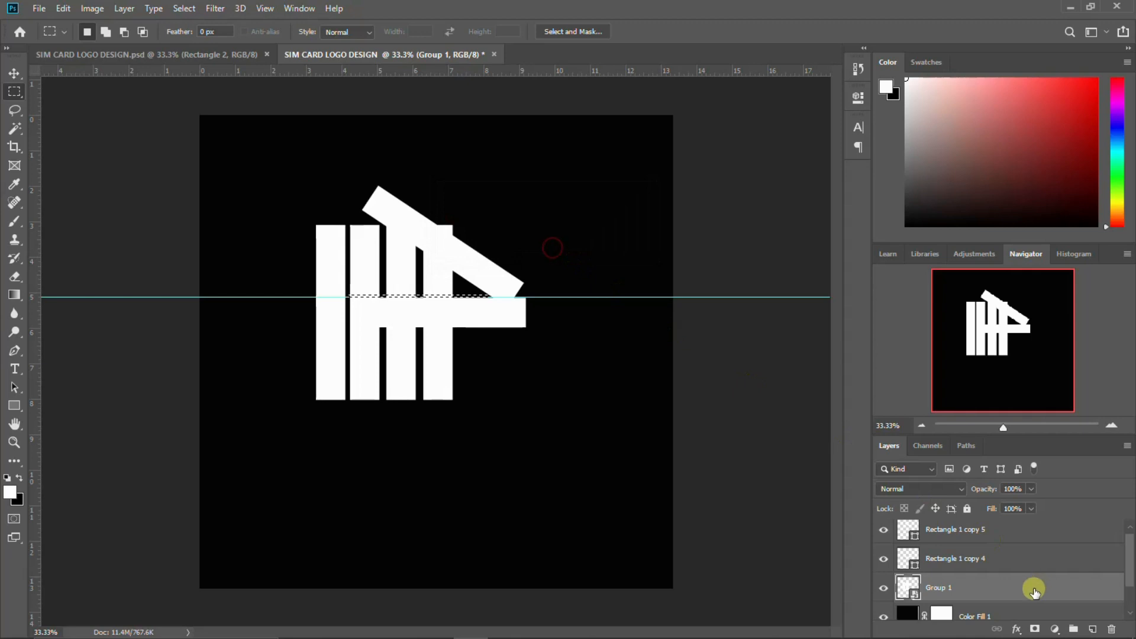
- Rasterize the Group 1 layer, delete the selected strip above the horizontal bar from it and clear the selection
{"action": "right_click", "coordinate": [996, 586]}
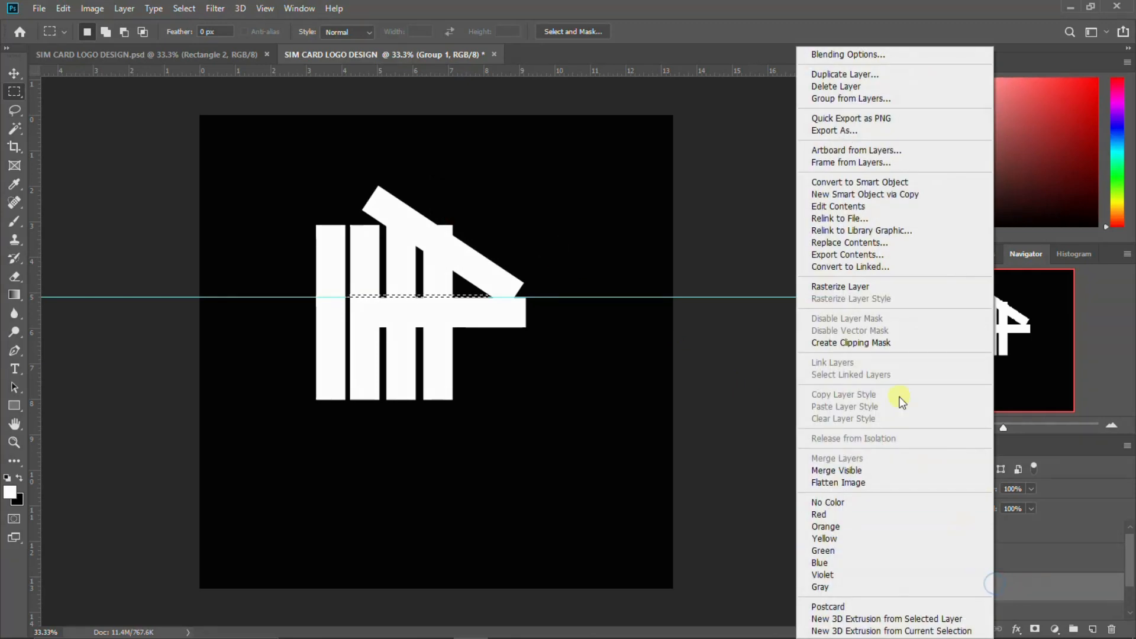
{"action": "left_click", "coordinate": [850, 289]}
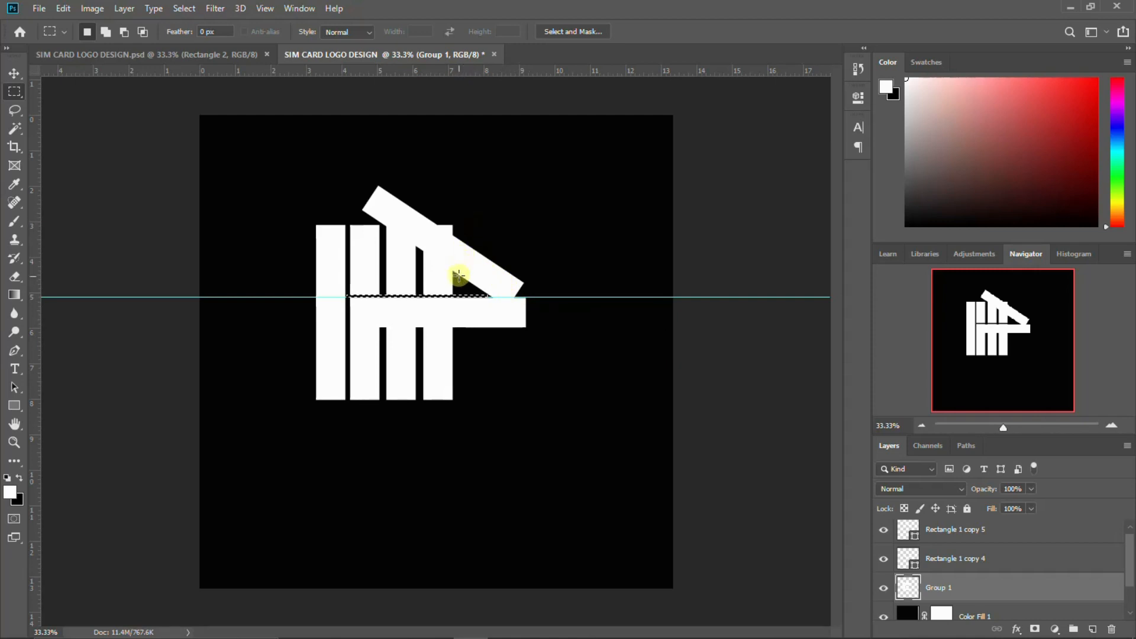
{"action": "left_click", "coordinate": [888, 559]}
{"action": "left_click", "coordinate": [887, 559]}
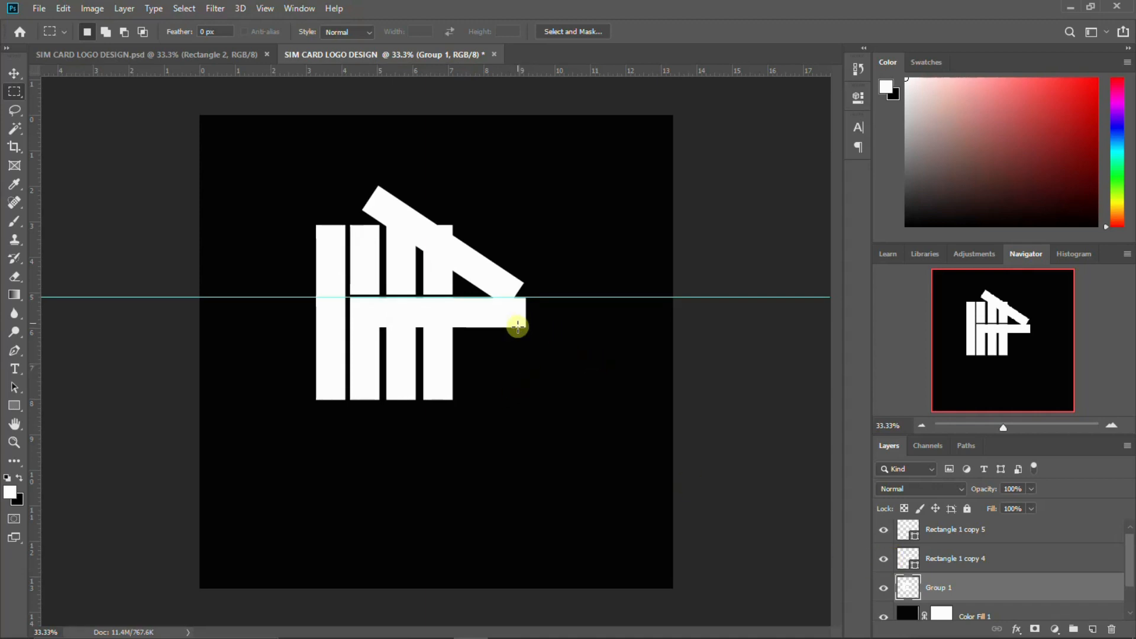
- Marquee-select the horizontal bar's part beyond the fourth vertical bar, rasterize Rectangle 1 copy 4 and delete that part, then deselect
{"action": "left_click_drag", "start_coordinate": [576, 337], "coordinate": [458, 281]}
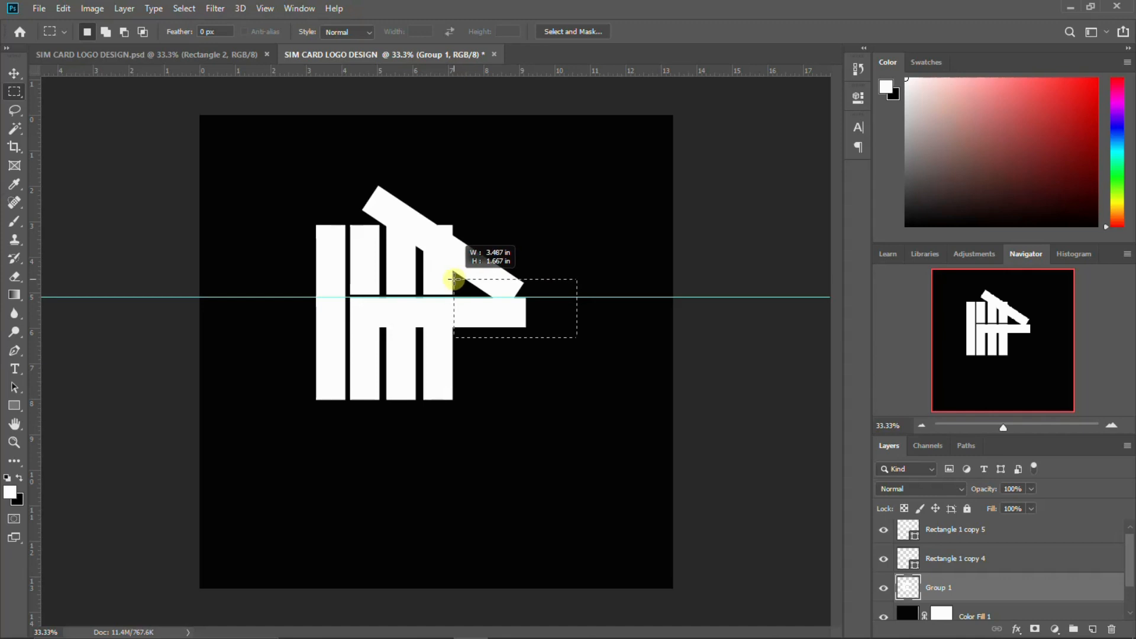
{"action": "left_click_drag", "start_coordinate": [452, 279], "coordinate": [453, 279]}
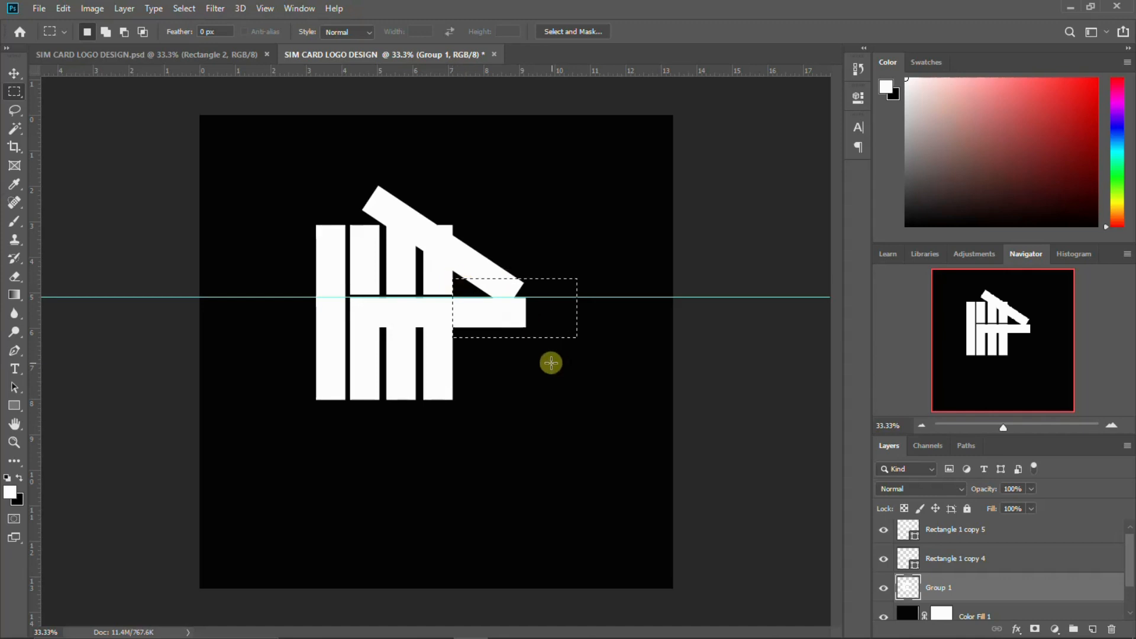
{"action": "left_click", "coordinate": [885, 559]}
{"action": "left_click", "coordinate": [885, 559]}
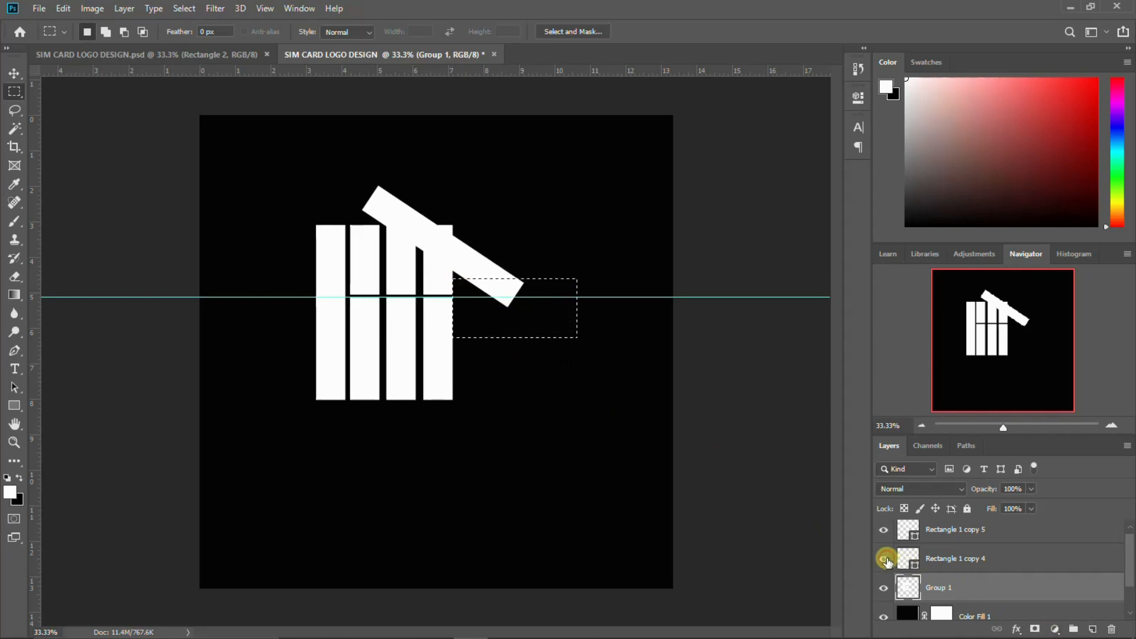
{"action": "left_click", "coordinate": [987, 564]}
{"action": "right_click", "coordinate": [987, 564]}
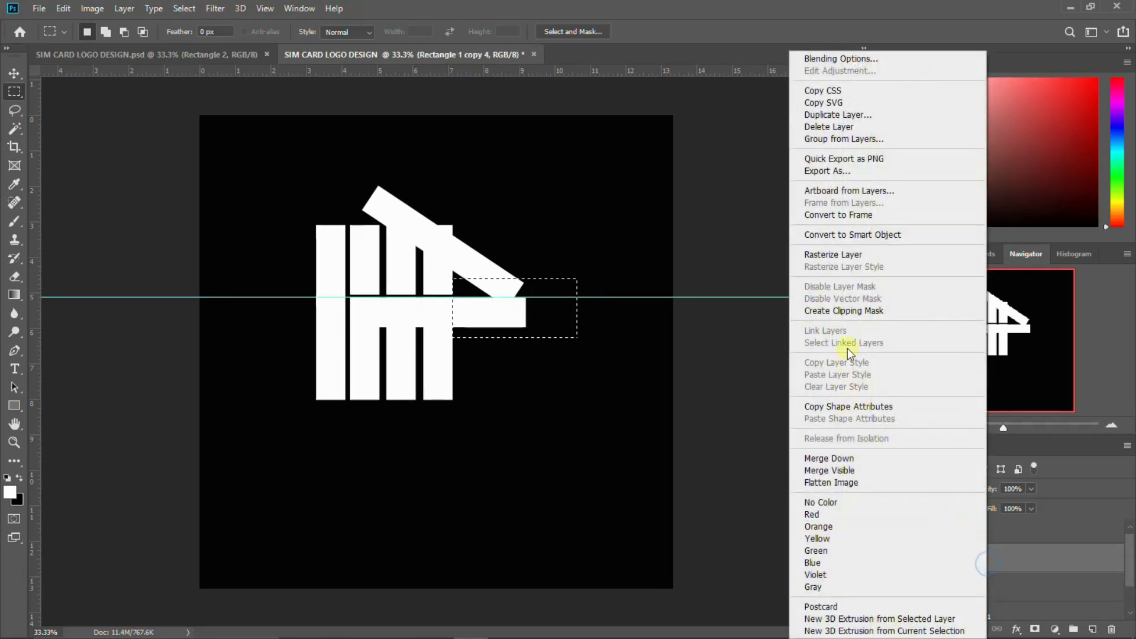
{"action": "left_click", "coordinate": [867, 254]}
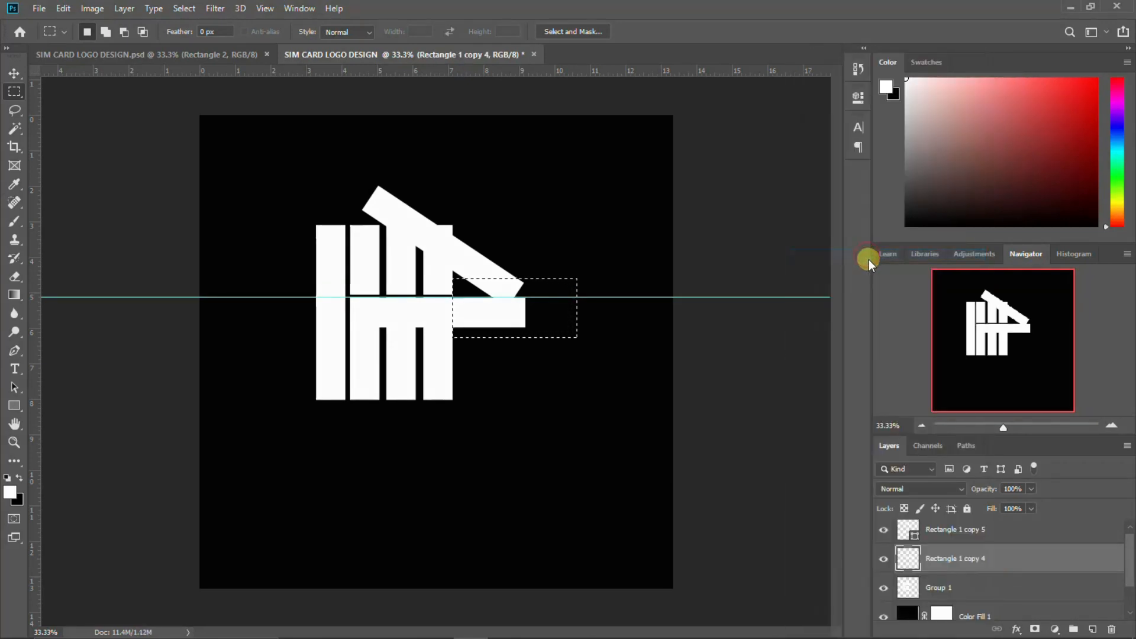
{"action": "key", "text": "Delete"}
{"action": "key", "text": "ctrl+d"}
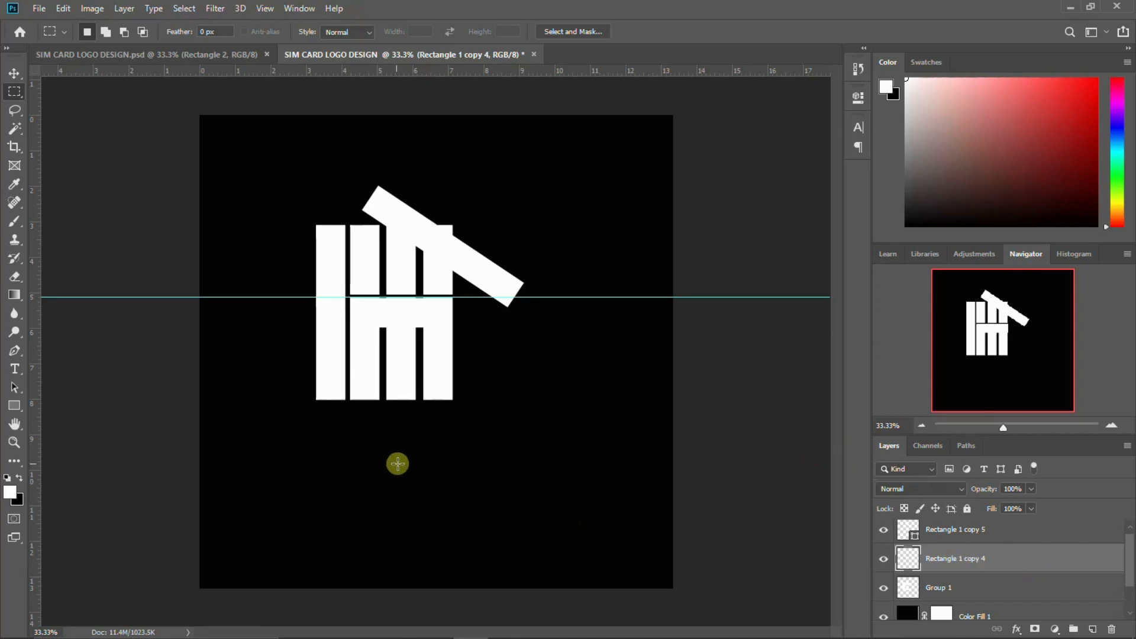
{"action": "key", "text": "v"}
{"action": "left_click", "coordinate": [889, 534]}
{"action": "left_click", "coordinate": [889, 534]}
{"action": "left_click", "coordinate": [964, 530]}
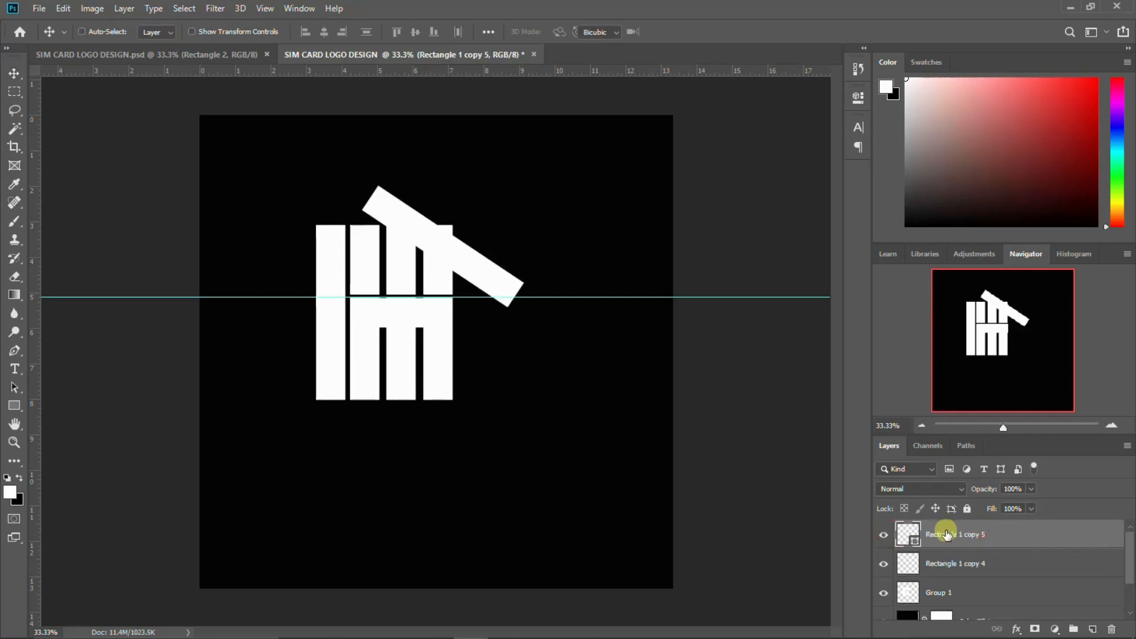
{"action": "key", "text": "ctrl+t"}
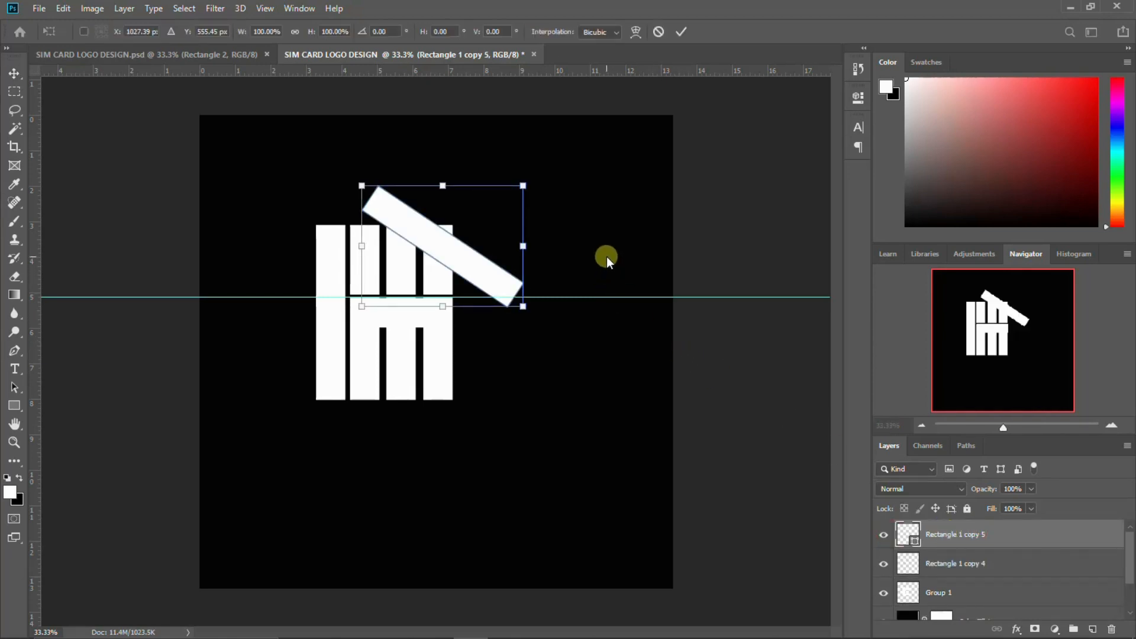
{"action": "key", "text": "Return"}
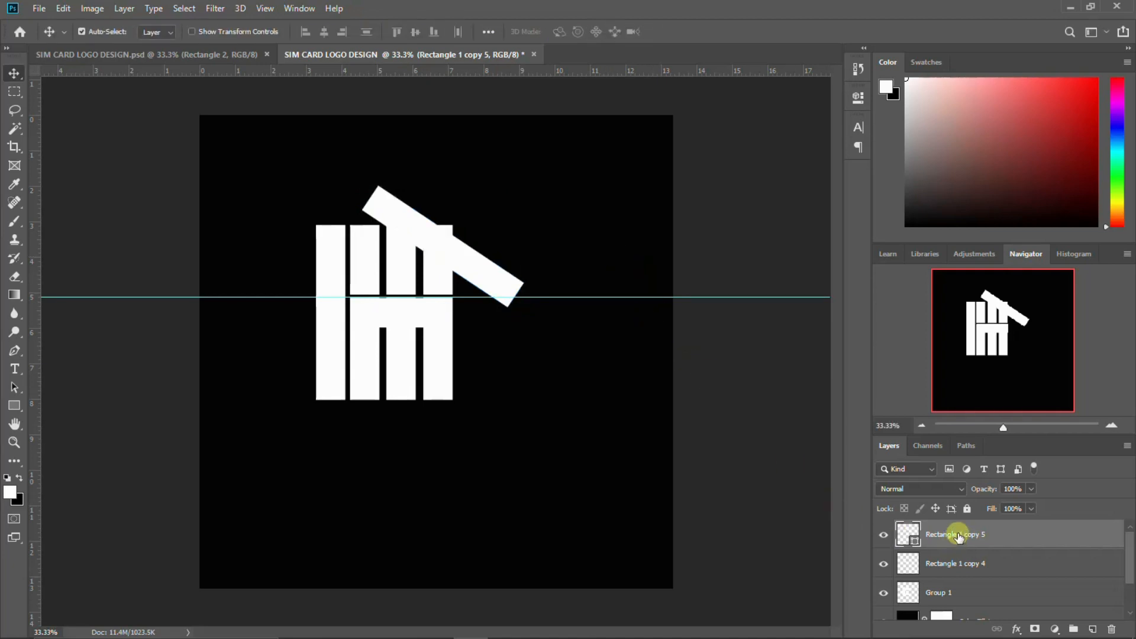
{"action": "left_click_drag", "start_coordinate": [956, 544], "coordinate": [938, 582]}
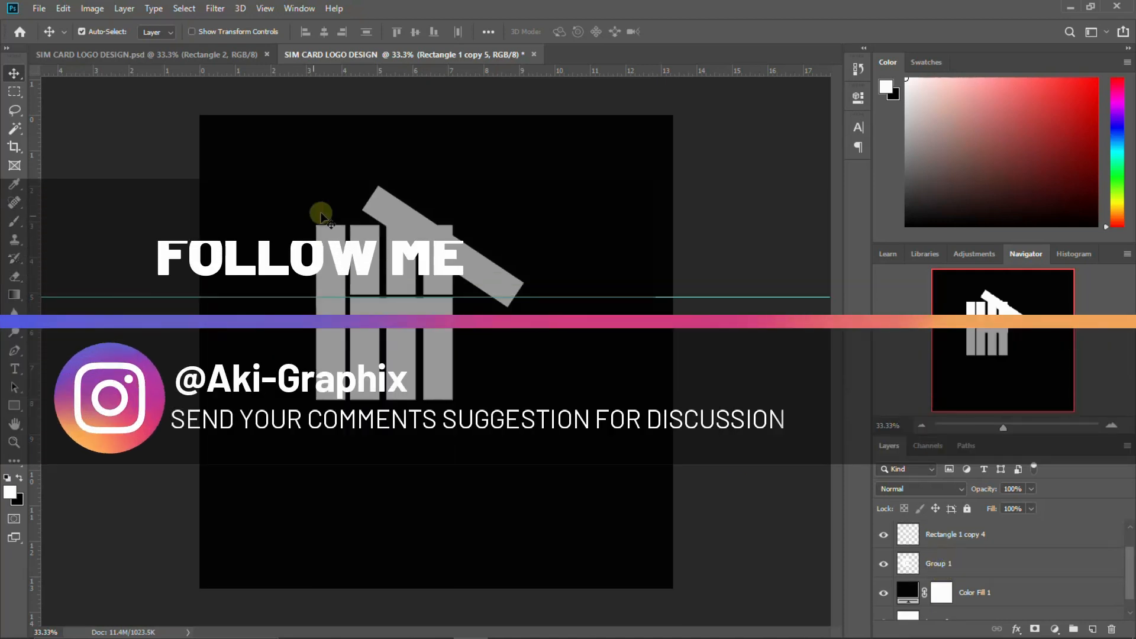
{"action": "key", "text": "ctrl+z"}
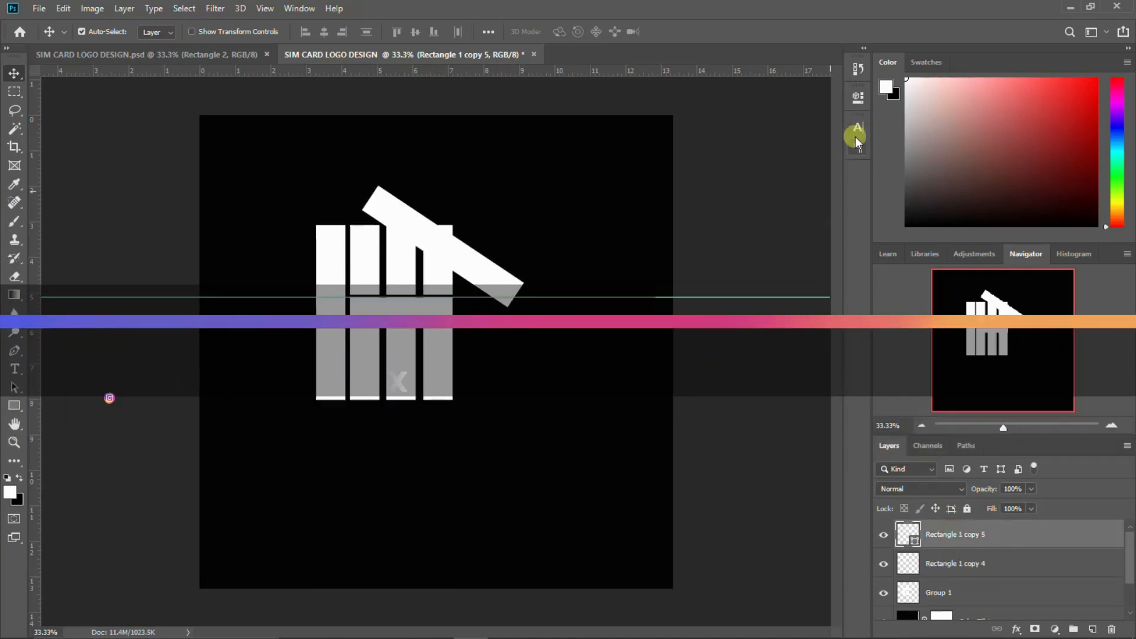
- Change the fill colour of the diagonal bar, Rectangle 1 copy 5, to black
{"action": "left_click", "coordinate": [858, 98]}
{"action": "left_click", "coordinate": [857, 98]}
{"action": "double_click", "coordinate": [914, 545]}
{"action": "left_click_drag", "start_coordinate": [730, 266], "coordinate": [635, 319]}
{"action": "left_click", "coordinate": [965, 126]}
{"action": "key", "text": "v"}
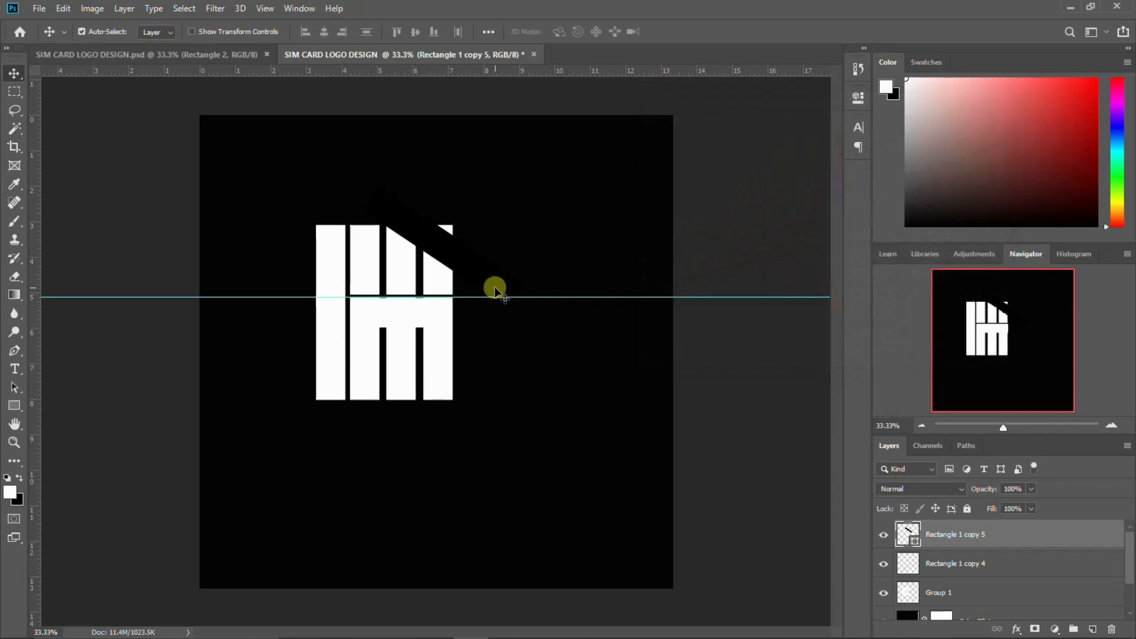
- Rotate the black diagonal bar clockwise by about 2.6° and enlarge it to about 108% to cover the fourth bar's upper corner
{"action": "key", "text": "ctrl+t"}
{"action": "left_click_drag", "start_coordinate": [575, 255], "coordinate": [578, 258]}
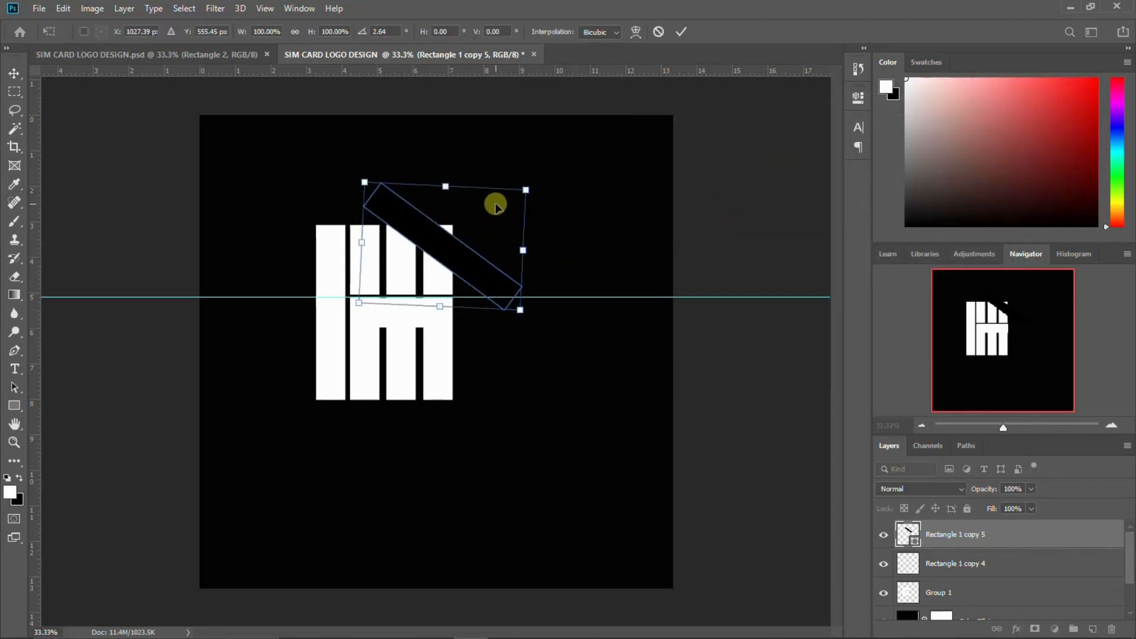
{"action": "key", "text": "Return"}
{"action": "key", "text": "ctrl+t"}
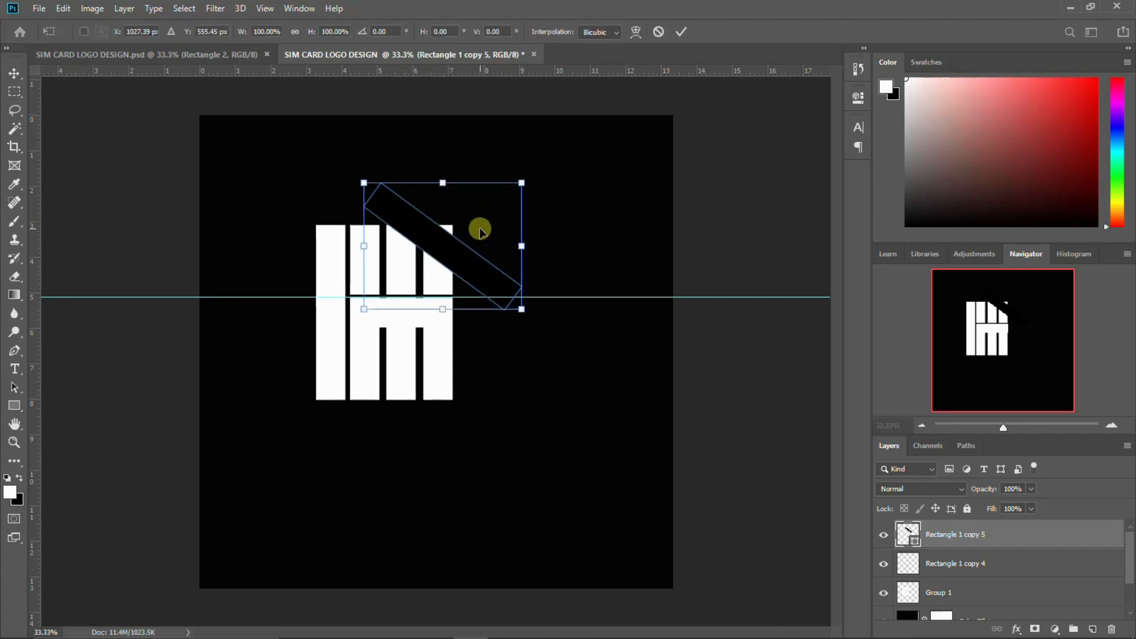
{"action": "left_click_drag", "start_coordinate": [522, 183], "coordinate": [534, 172]}
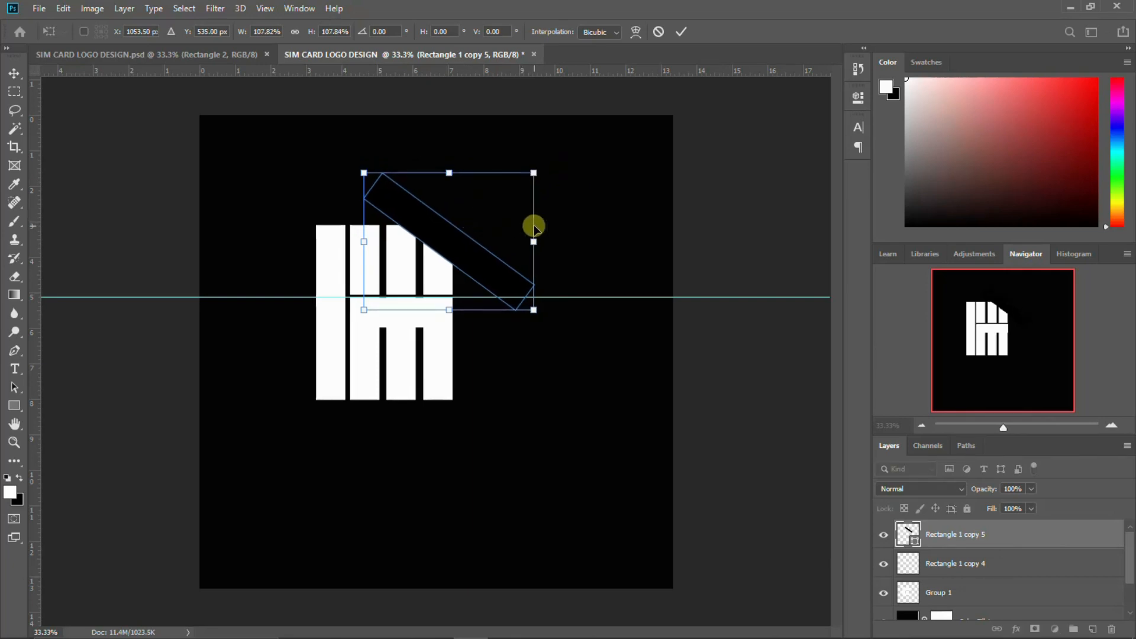
{"action": "key", "text": "Return"}
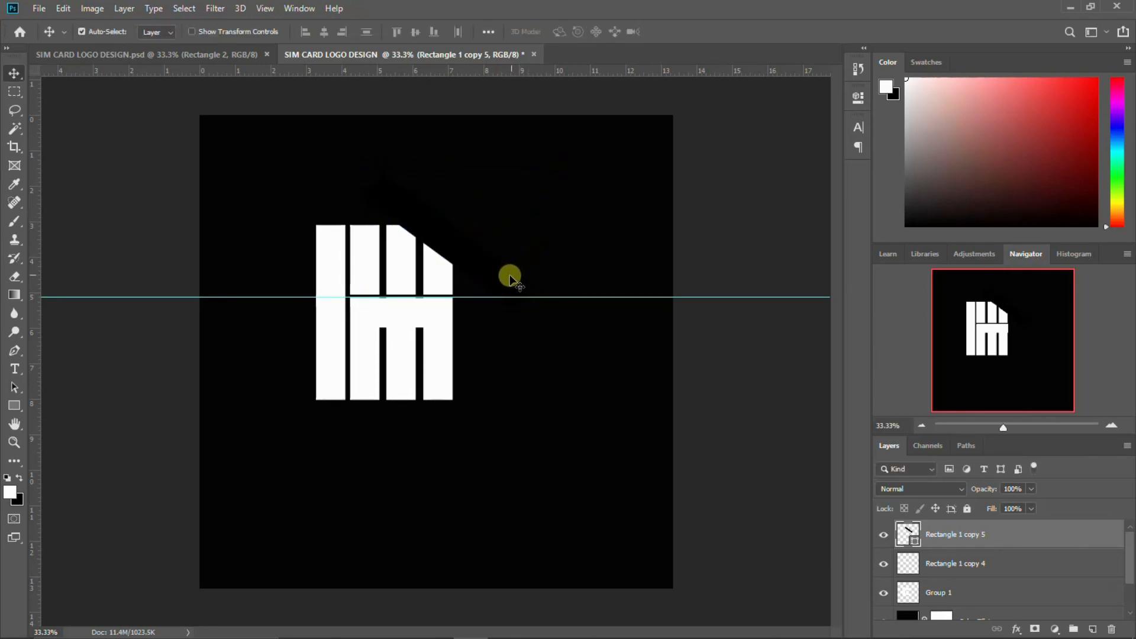
- Rotate the black diagonal bar slightly more clockwise and shift it a little down and to the right along the cut corner
{"action": "key", "text": "ctrl+t"}
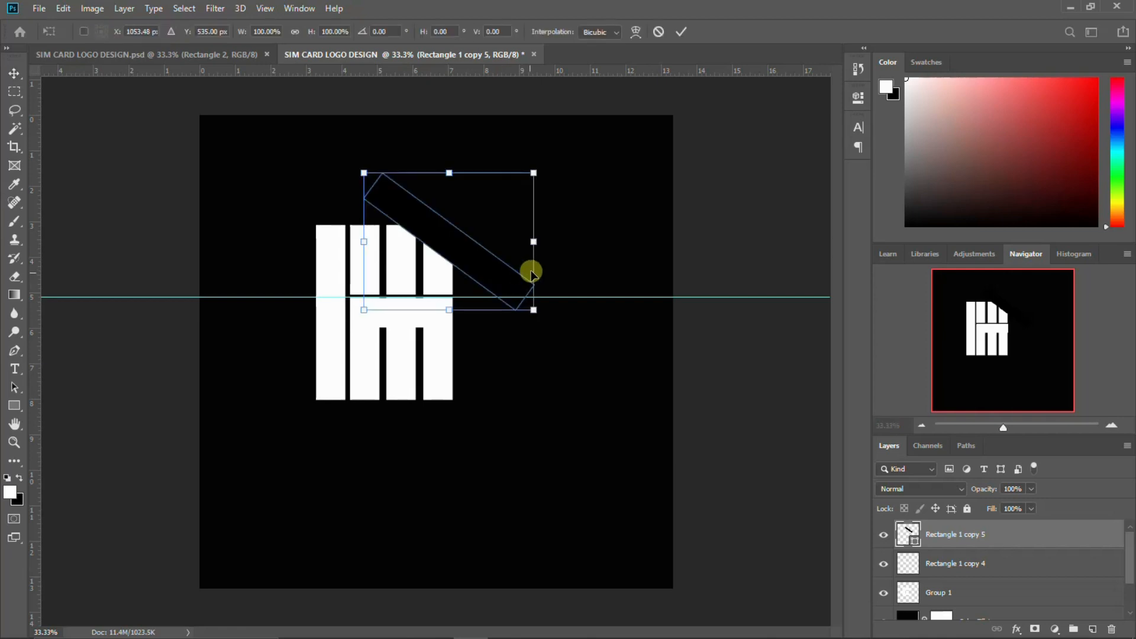
{"action": "mouse_move", "coordinate": [552, 261]}
{"action": "left_mouse_down"}
{"action": "mouse_move", "coordinate": [556, 275]}
{"action": "mouse_move", "coordinate": [482, 264]}
{"action": "mouse_move", "coordinate": [558, 243]}
{"action": "left_mouse_up"}
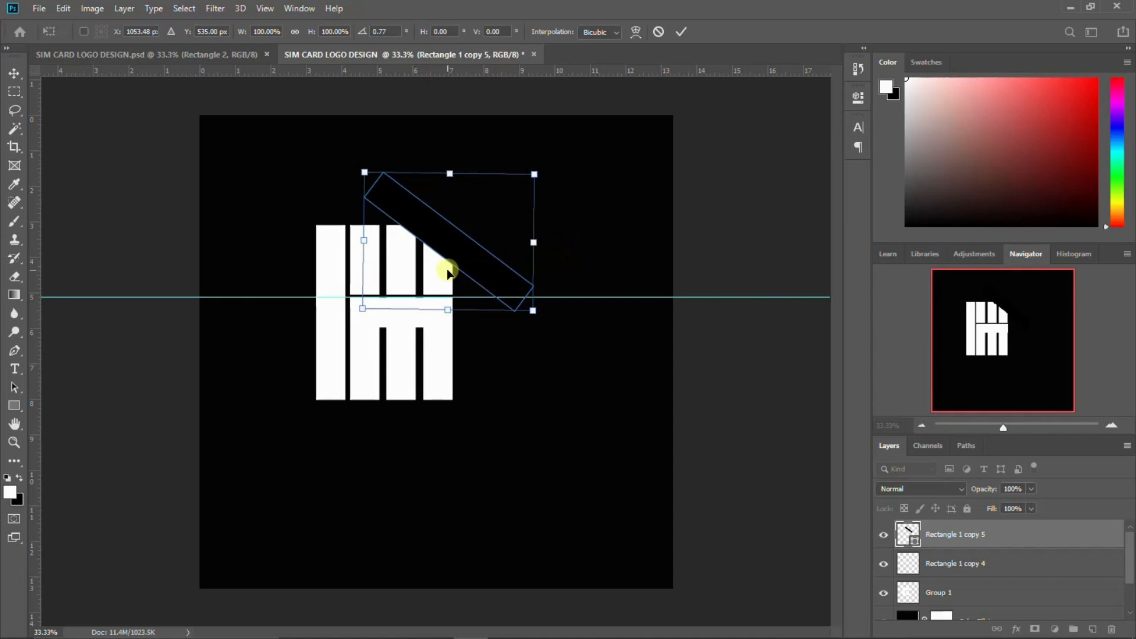
{"action": "left_click_drag", "start_coordinate": [473, 258], "coordinate": [480, 273]}
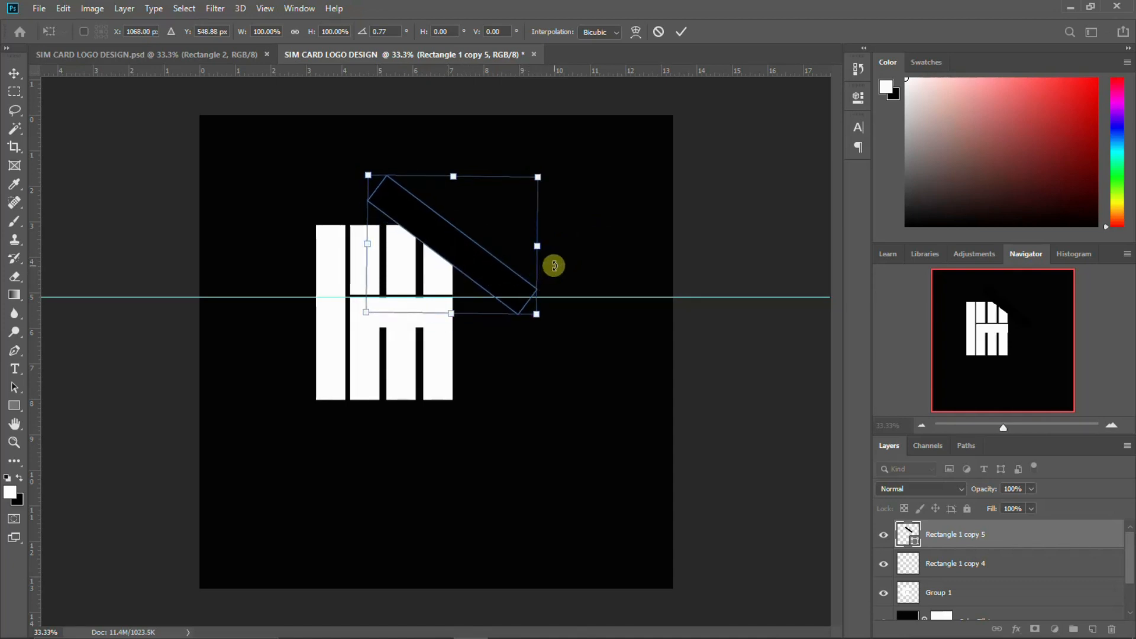
{"action": "left_click_drag", "start_coordinate": [554, 267], "coordinate": [551, 268]}
{"action": "key", "text": "Return"}
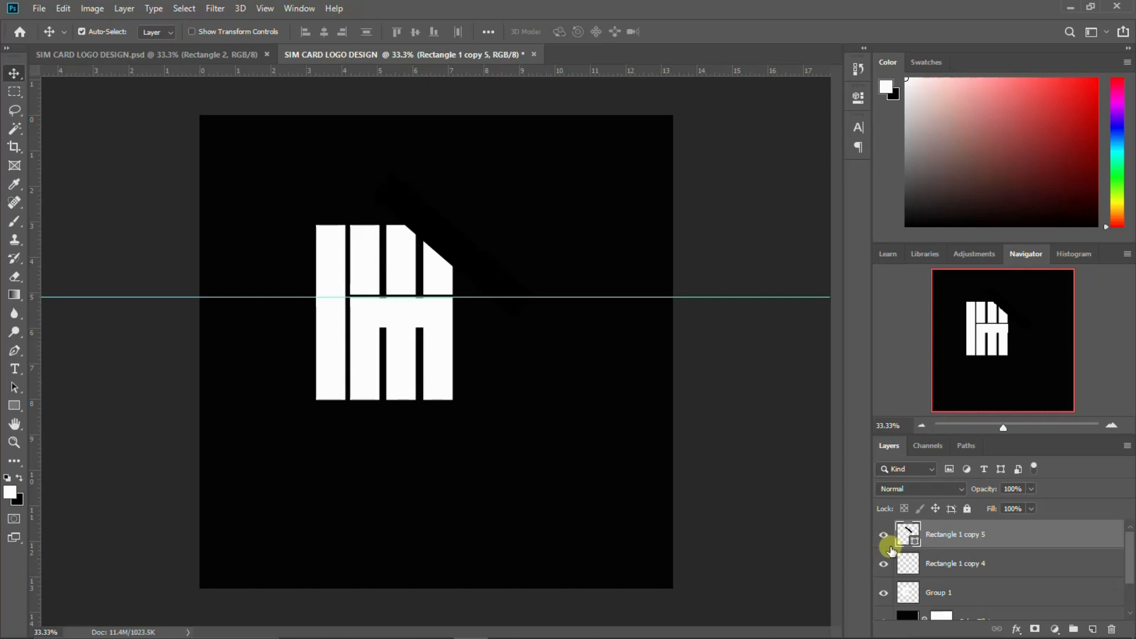
- Group Rectangle 1 copy 5, Rectangle 1 copy 4 and Group 1, and convert the group to a smart object
{"action": "scroll", "coordinate": [952, 570], "scroll_direction": "down", "scroll_amount": 1}
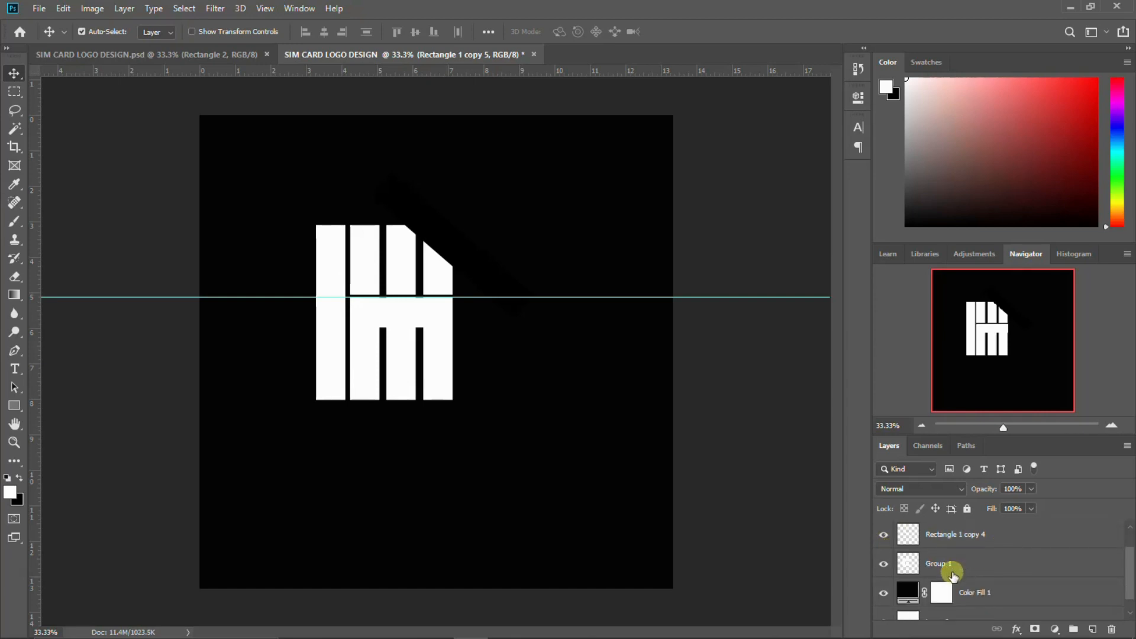
{"action": "left_click", "coordinate": [964, 572], "text": "shift"}
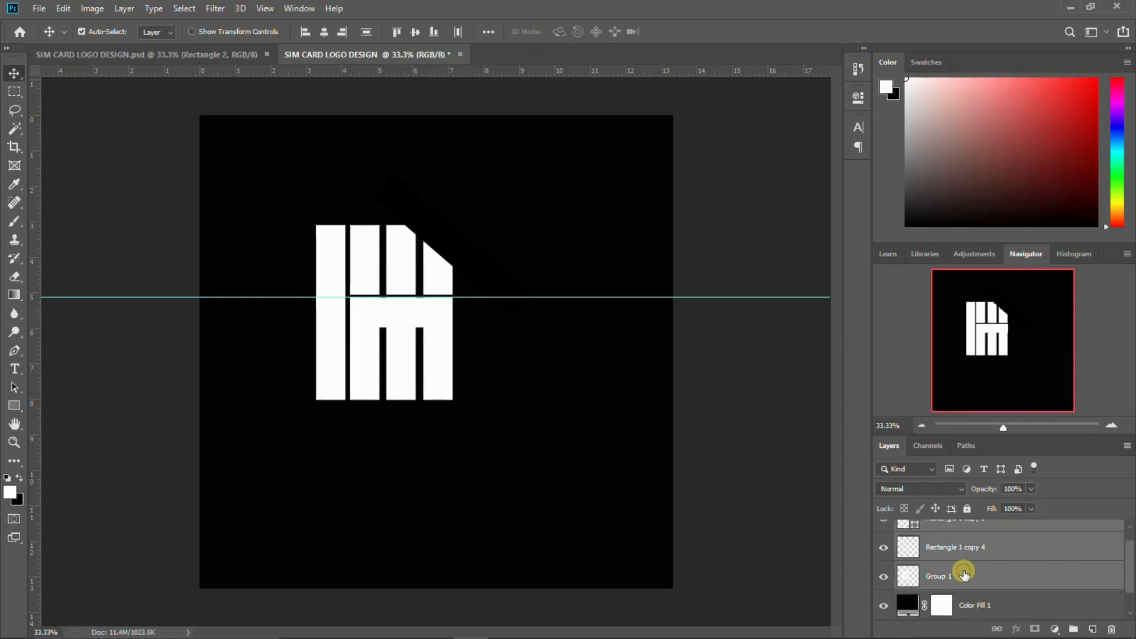
{"action": "key", "text": "ctrl+g"}
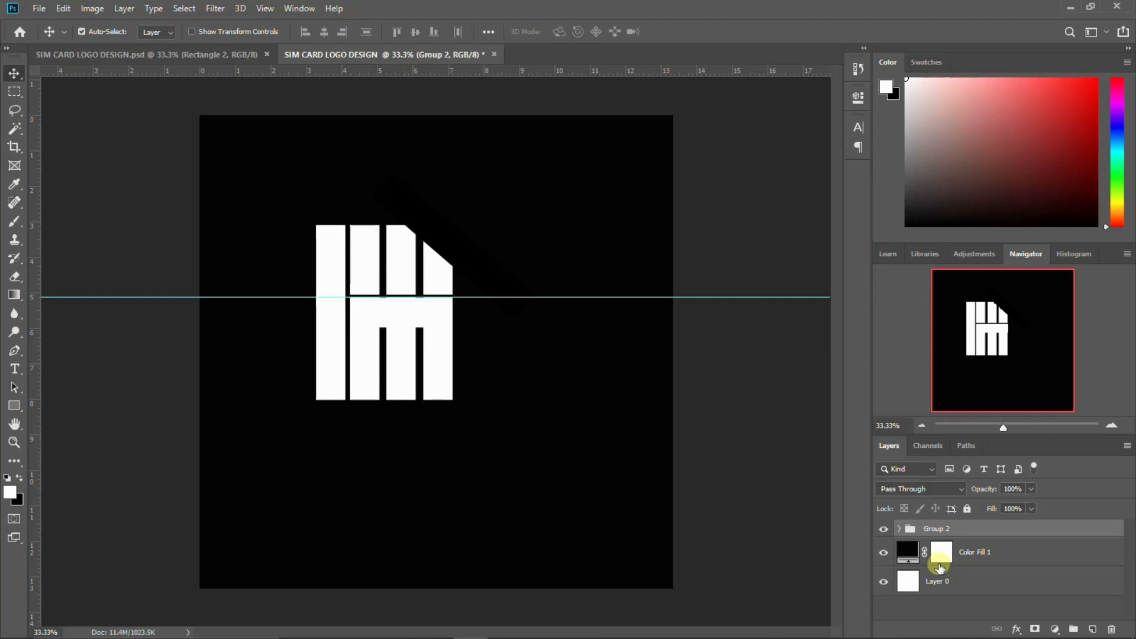
{"action": "right_click", "coordinate": [977, 530]}
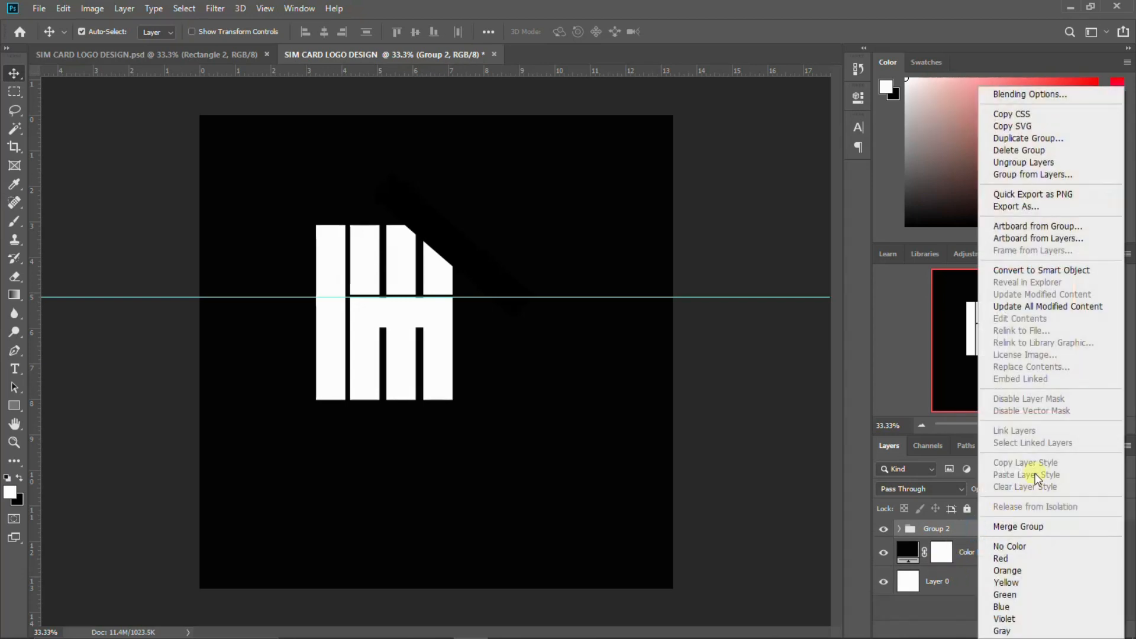
{"action": "left_click", "coordinate": [1023, 268]}
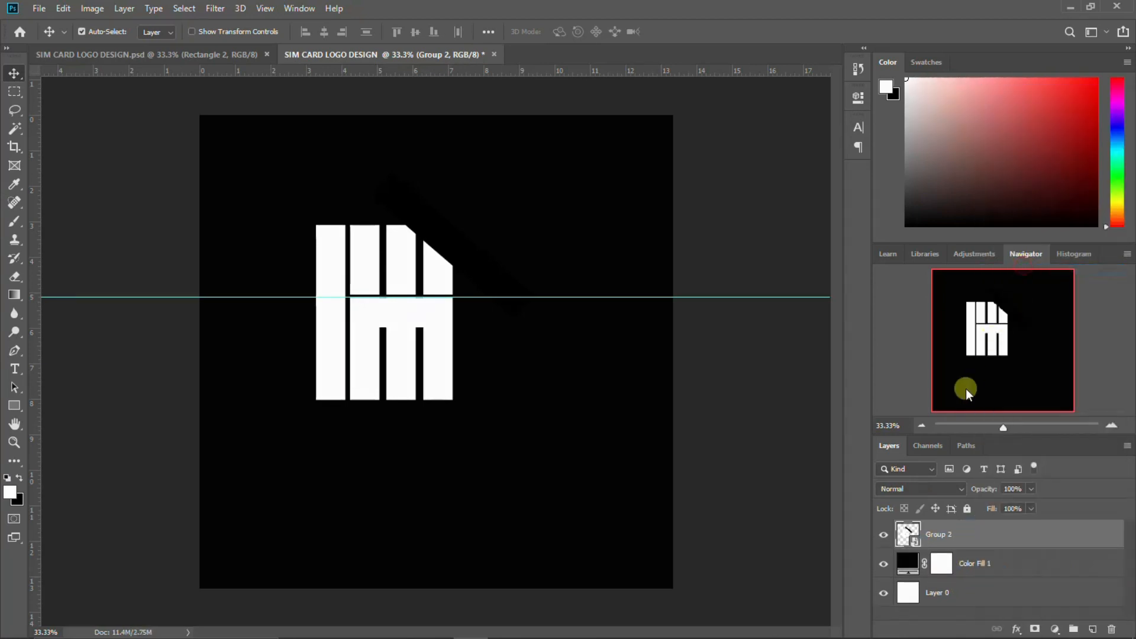
- Select the black diagonal bar with the Magic Wand, rasterize the Group 2 layer, delete the bar from it and deselect
{"action": "left_click", "coordinate": [974, 535]}
{"action": "key", "text": "w"}
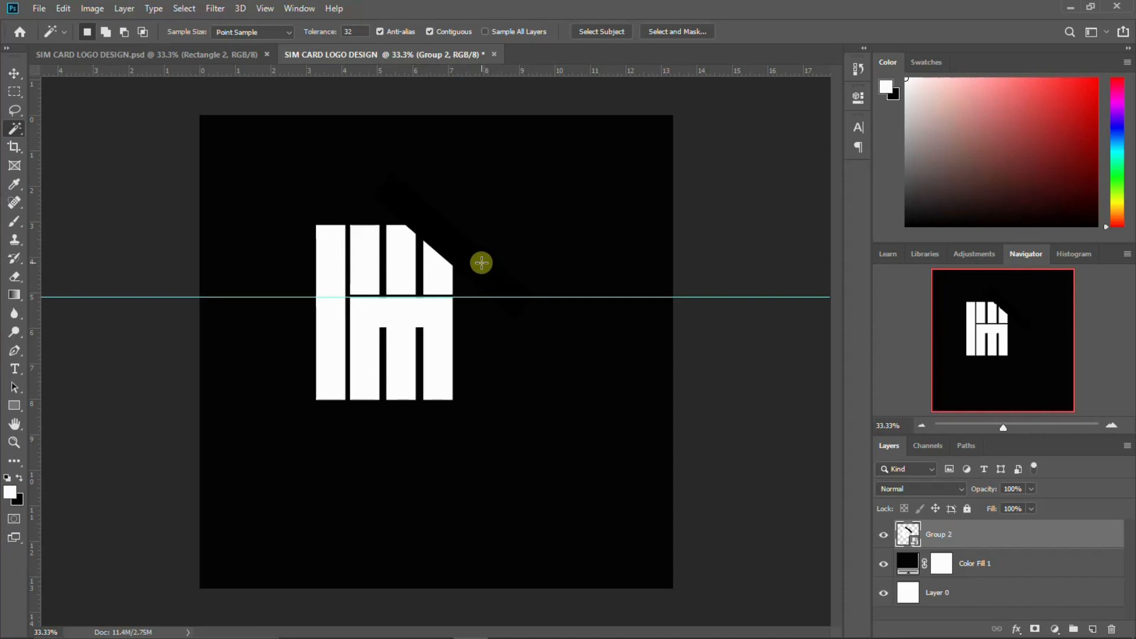
{"action": "left_click", "coordinate": [482, 263]}
{"action": "key", "text": "Delete"}
{"action": "left_click", "coordinate": [555, 260]}
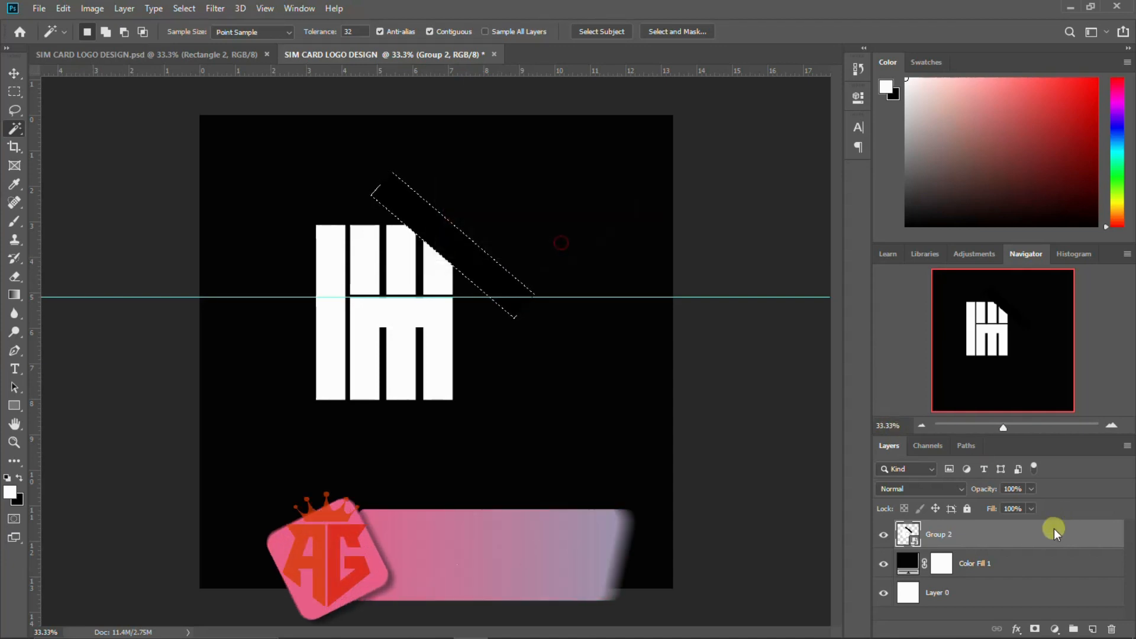
{"action": "right_click", "coordinate": [1019, 534]}
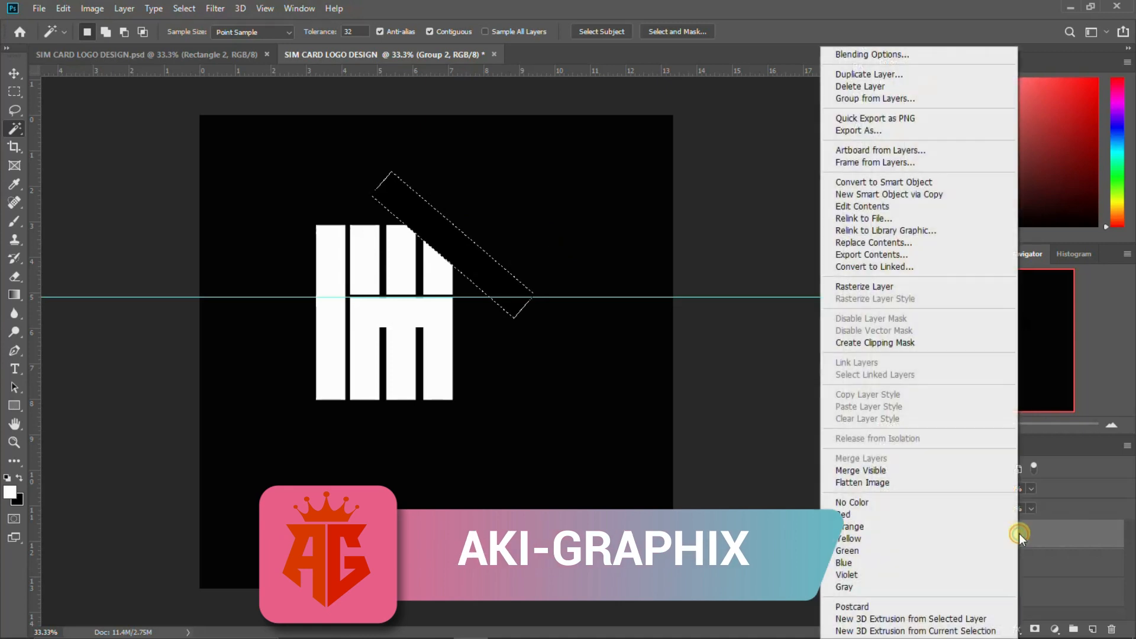
{"action": "left_click", "coordinate": [864, 285]}
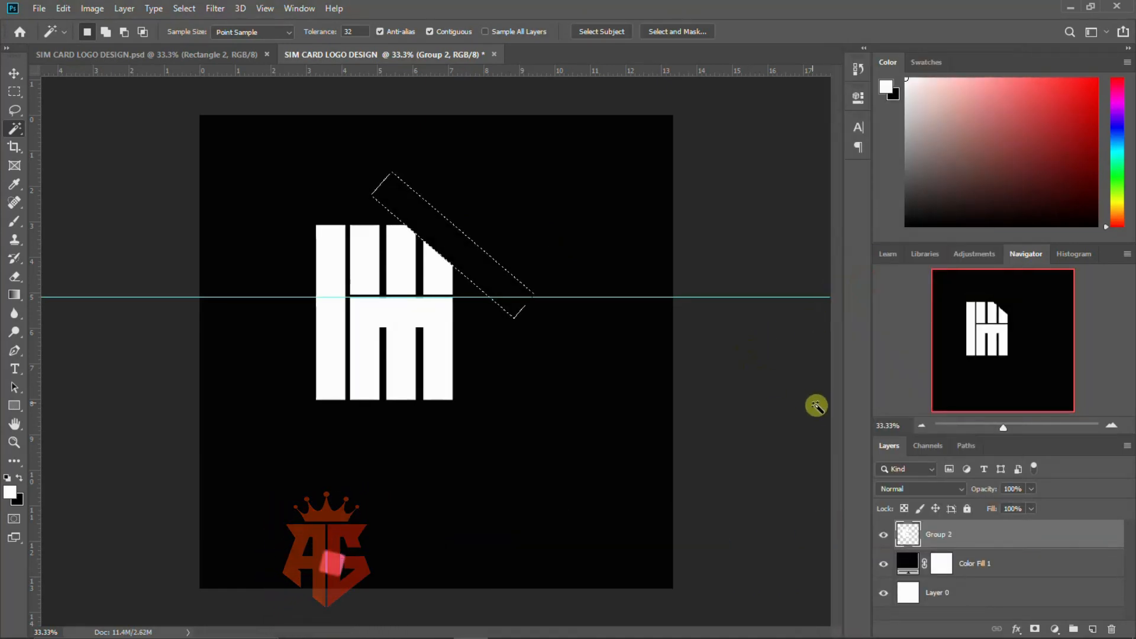
{"action": "key", "text": "ctrl+d"}
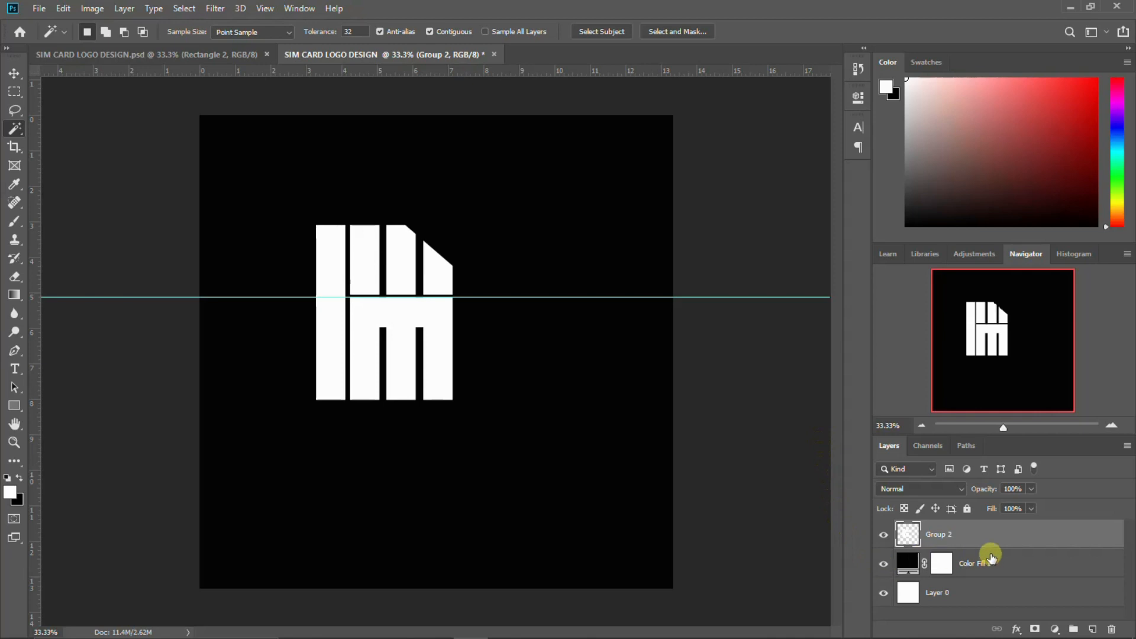
- Check the Group 2 layer by toggling its visibility and move the logo to about the horizontal middle of the canvas
{"action": "left_click", "coordinate": [882, 536]}
{"action": "left_click", "coordinate": [883, 534]}
{"action": "key", "text": "ctrl+t"}
{"action": "left_click_drag", "start_coordinate": [396, 346], "coordinate": [445, 354]}
{"action": "key", "text": "w"}
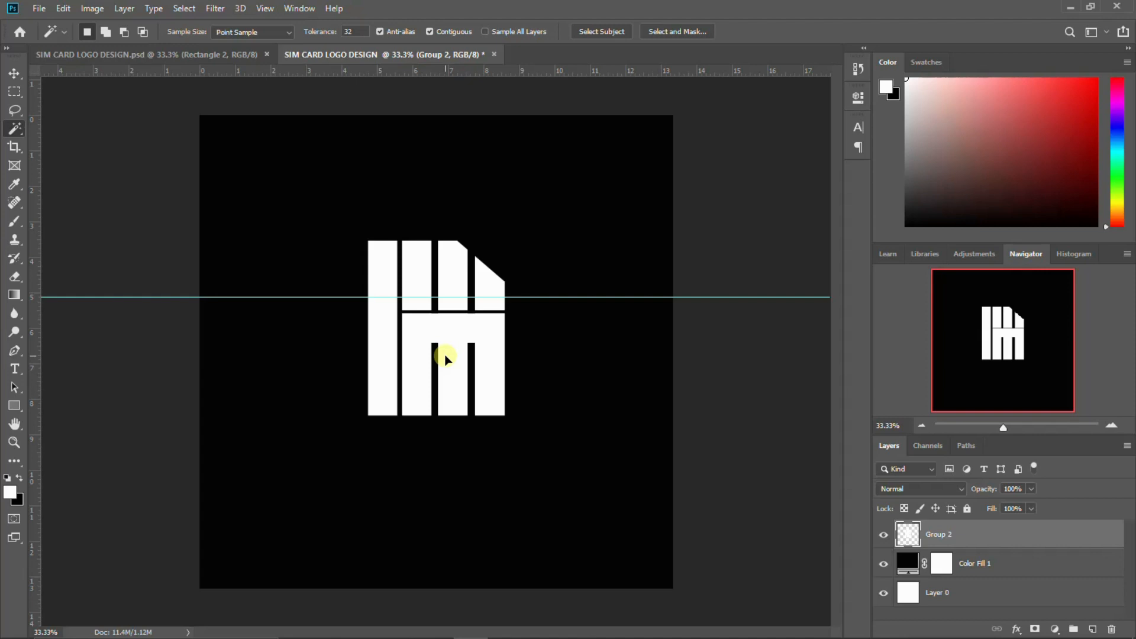
{"action": "key", "text": "v"}
{"action": "left_click_drag", "start_coordinate": [449, 357], "coordinate": [434, 357]}
{"action": "left_click", "coordinate": [981, 532]}
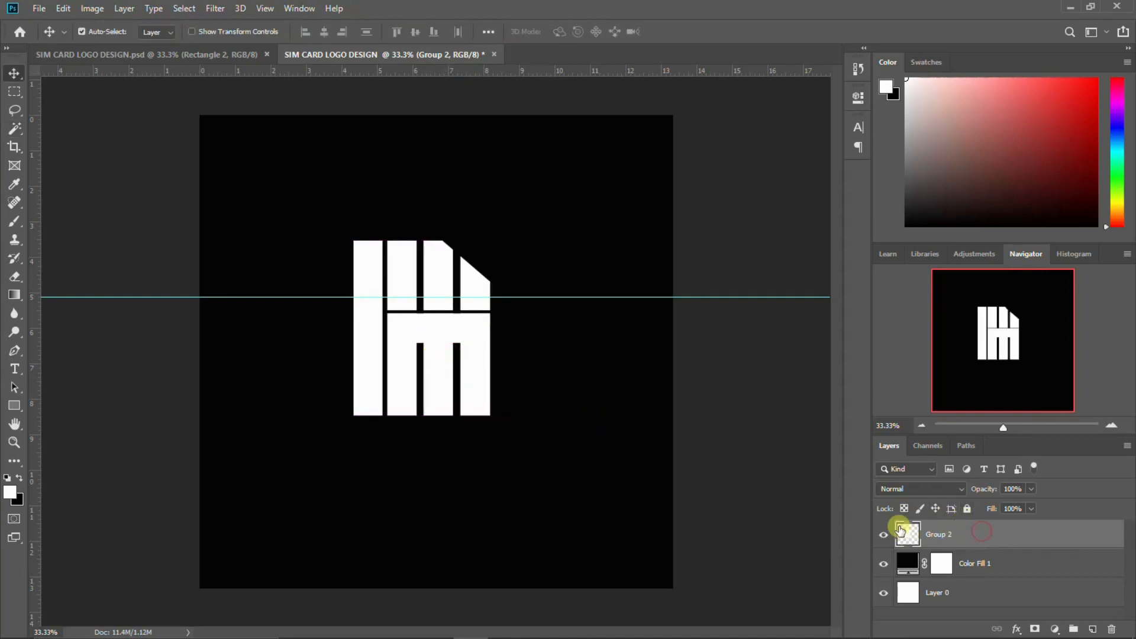
{"action": "left_click", "coordinate": [856, 98]}
{"action": "left_click", "coordinate": [858, 95]}
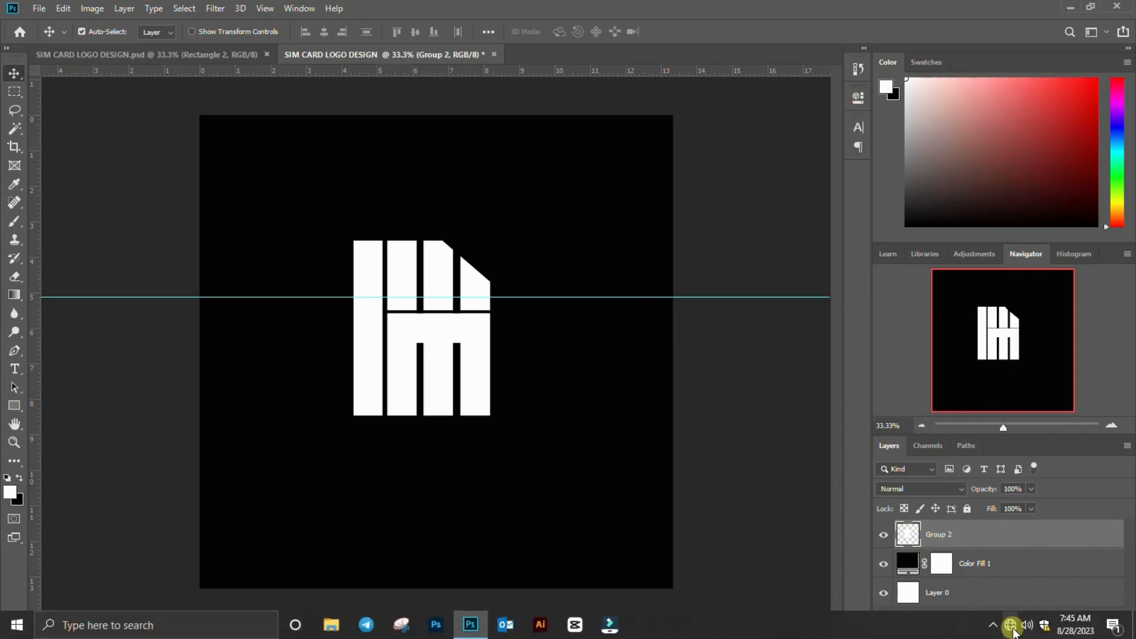
{"action": "left_click", "coordinate": [1016, 630]}
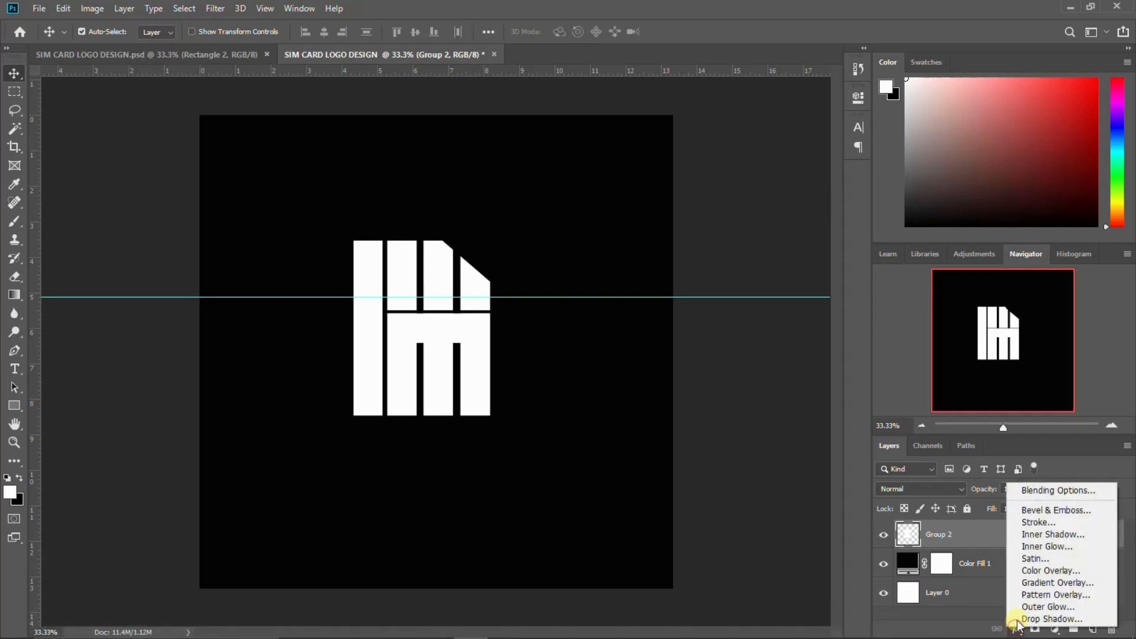
{"action": "left_click", "coordinate": [995, 622]}
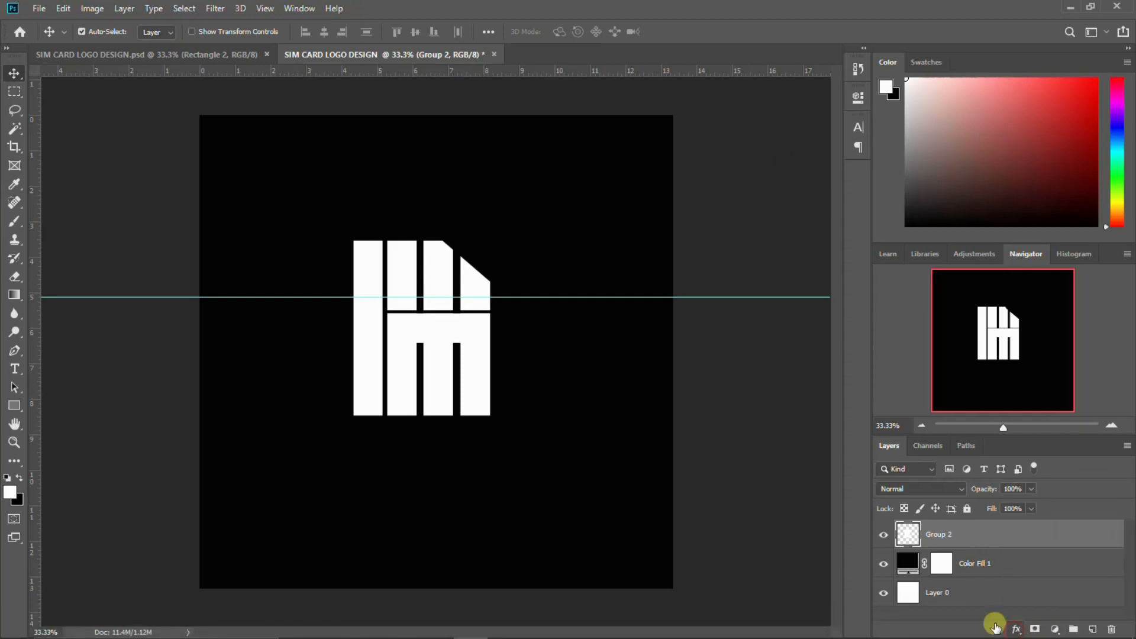
- Inspect the Color Overlay settings of the SIM card artwork layer in the finished SIM CARD LOGO DESIGN.psd
{"action": "left_click", "coordinate": [236, 55]}
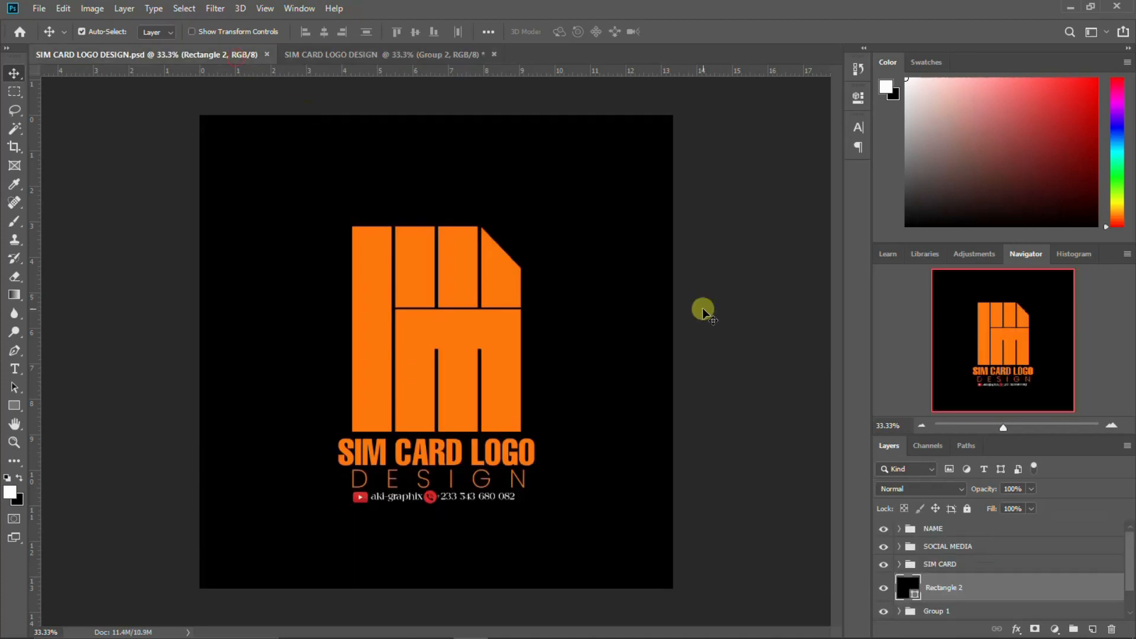
{"action": "left_click", "coordinate": [485, 385]}
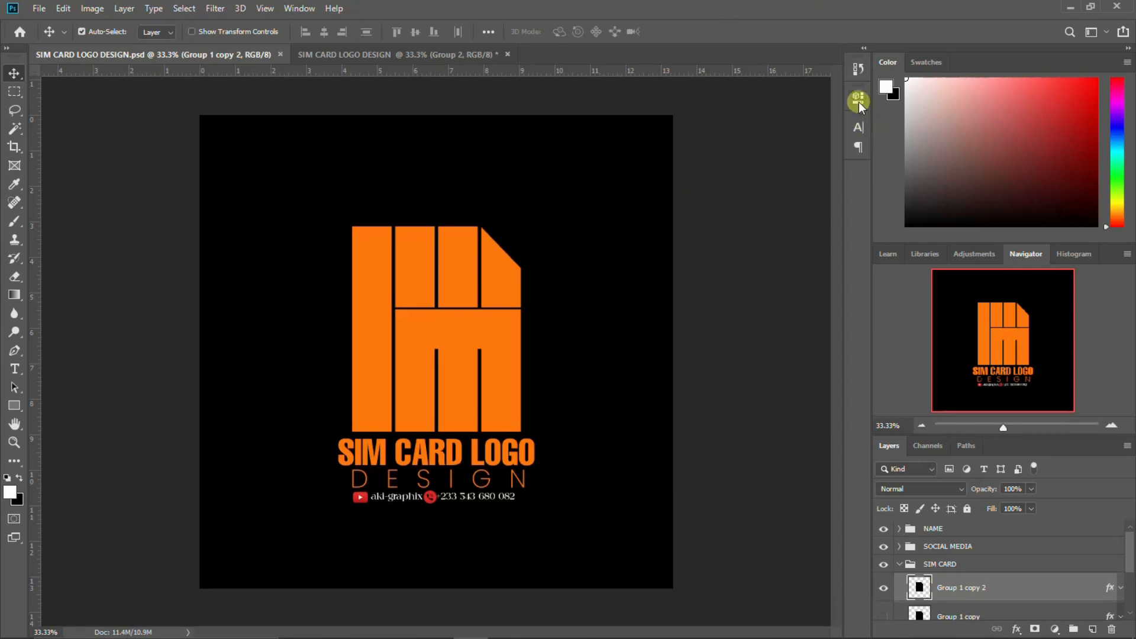
{"action": "double_click", "coordinate": [1074, 594]}
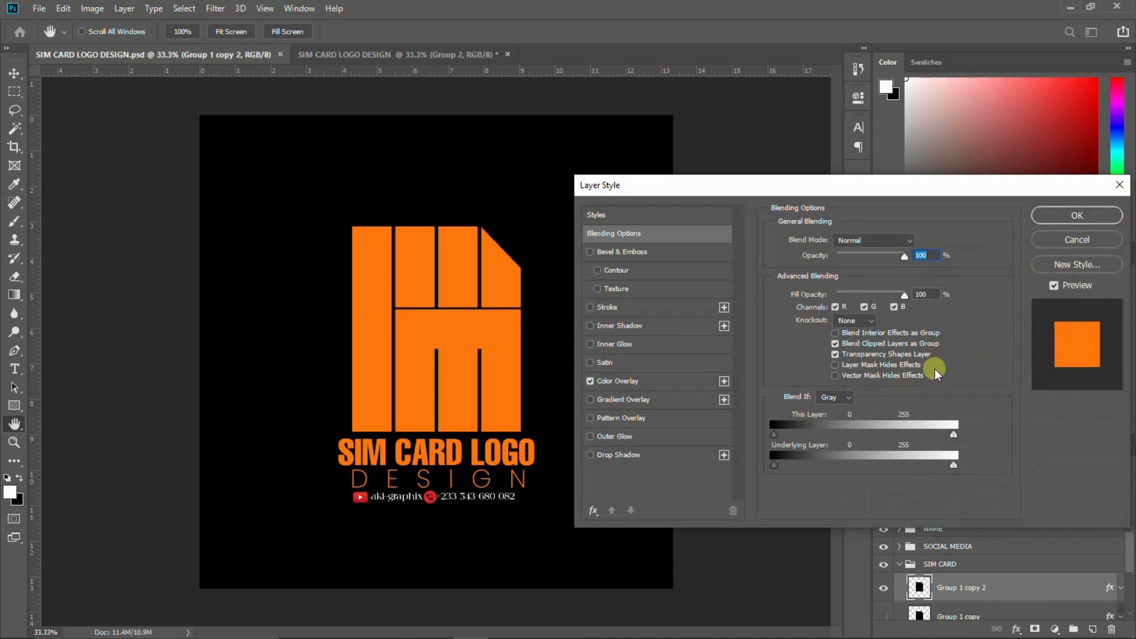
{"action": "left_click", "coordinate": [651, 381]}
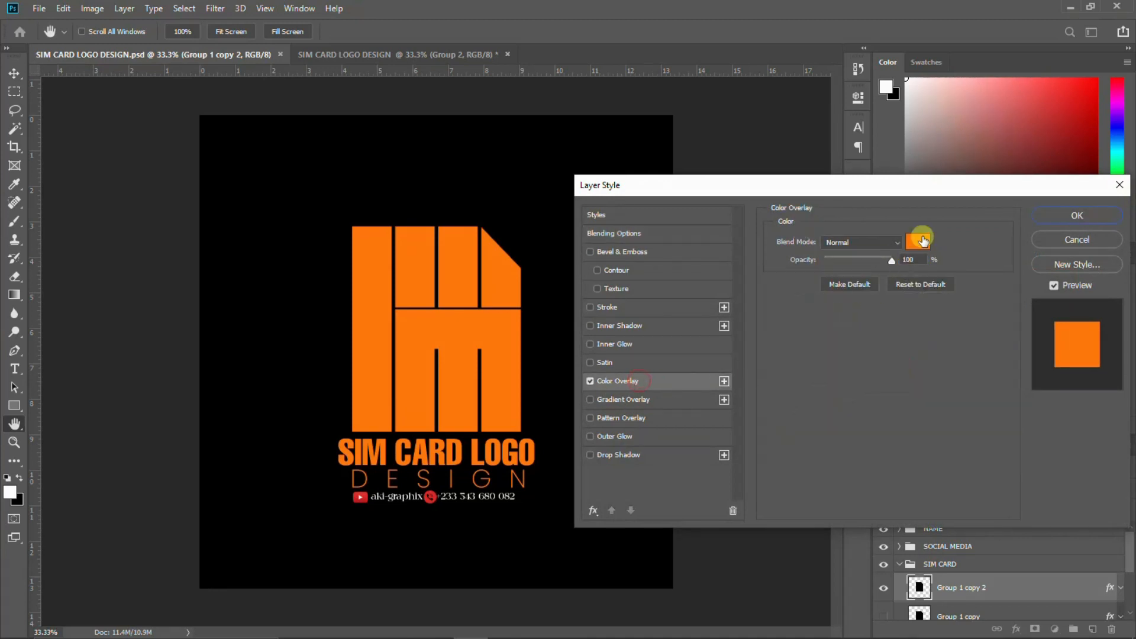
{"action": "left_click", "coordinate": [1061, 217]}
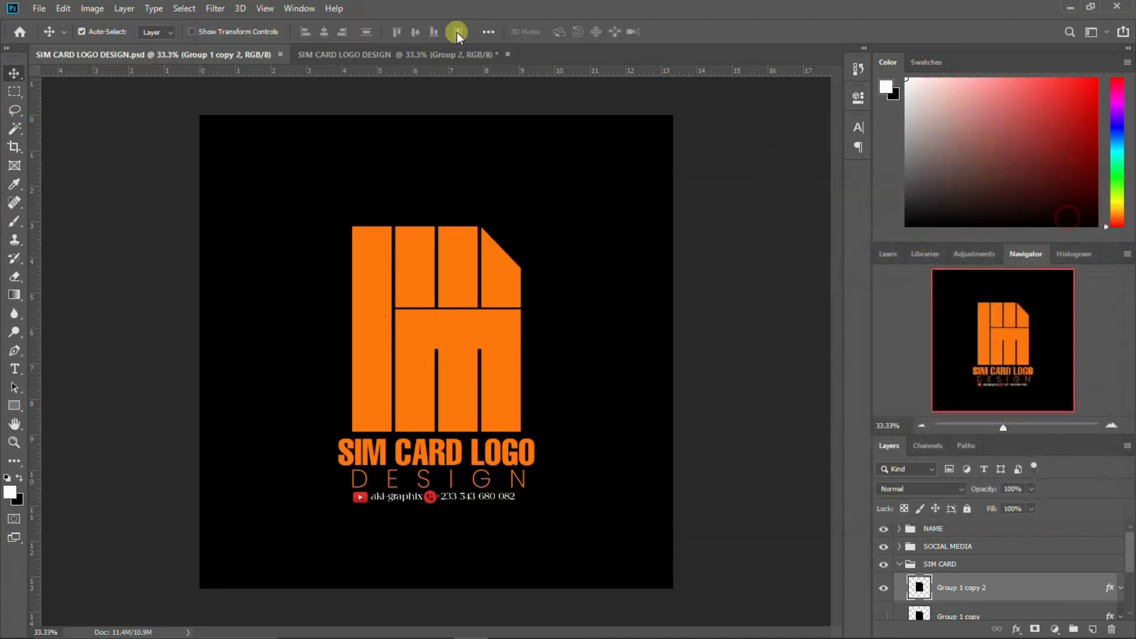
- Apply a Color Overlay in orange ff7200 to the Group 2 layer of the working document and collapse its effects list
{"action": "left_click", "coordinate": [377, 54]}
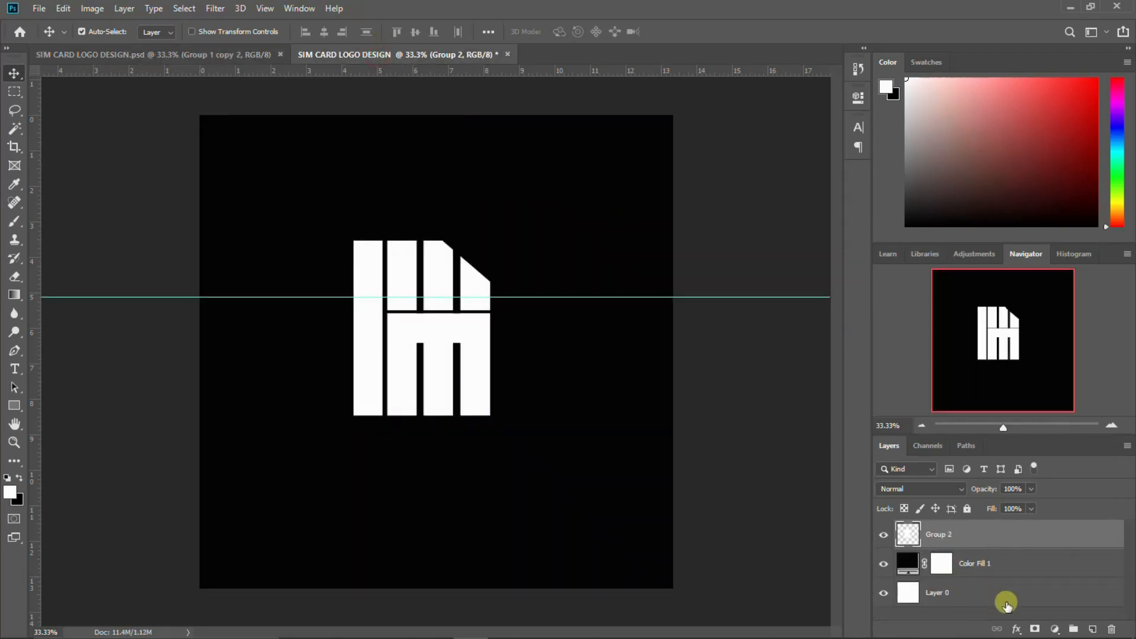
{"action": "left_click", "coordinate": [1016, 628]}
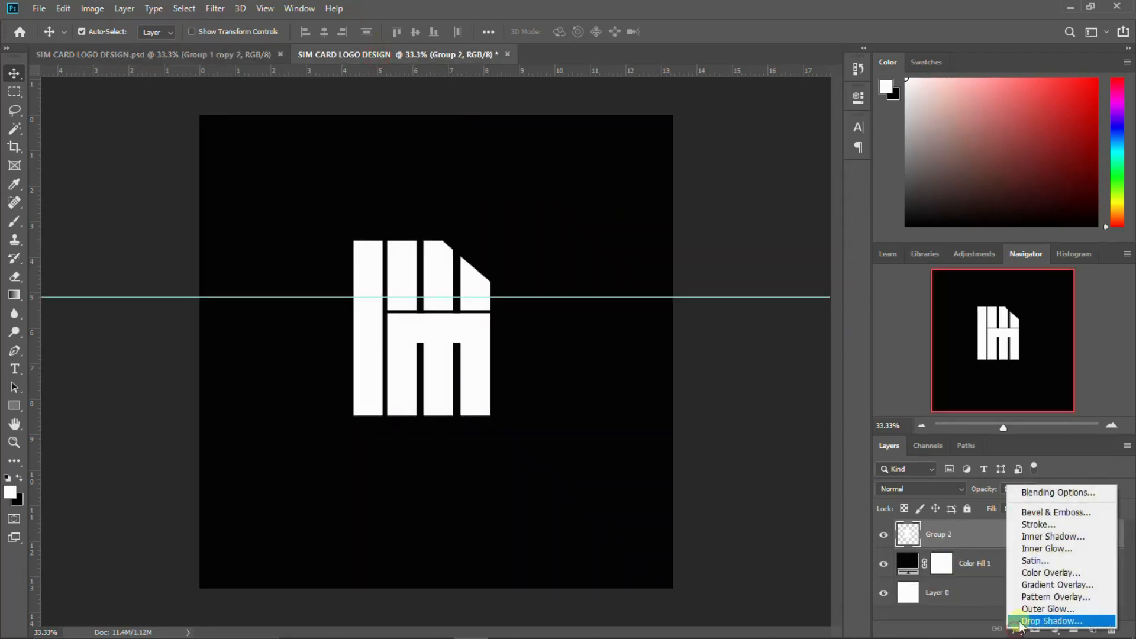
{"action": "left_click", "coordinate": [1052, 577]}
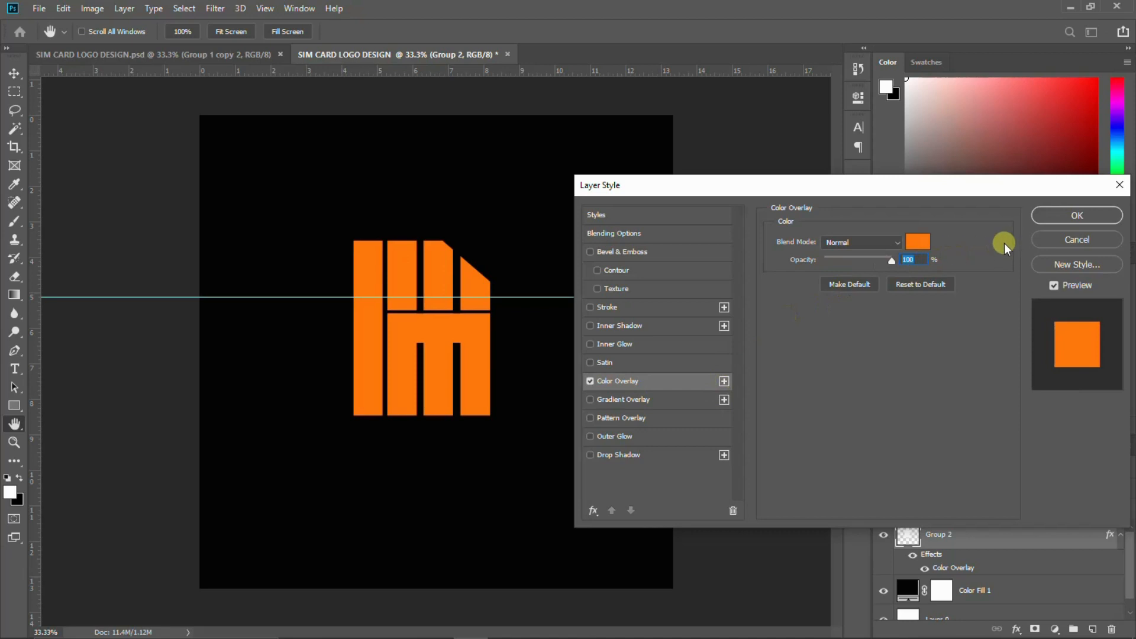
{"action": "left_click", "coordinate": [921, 243]}
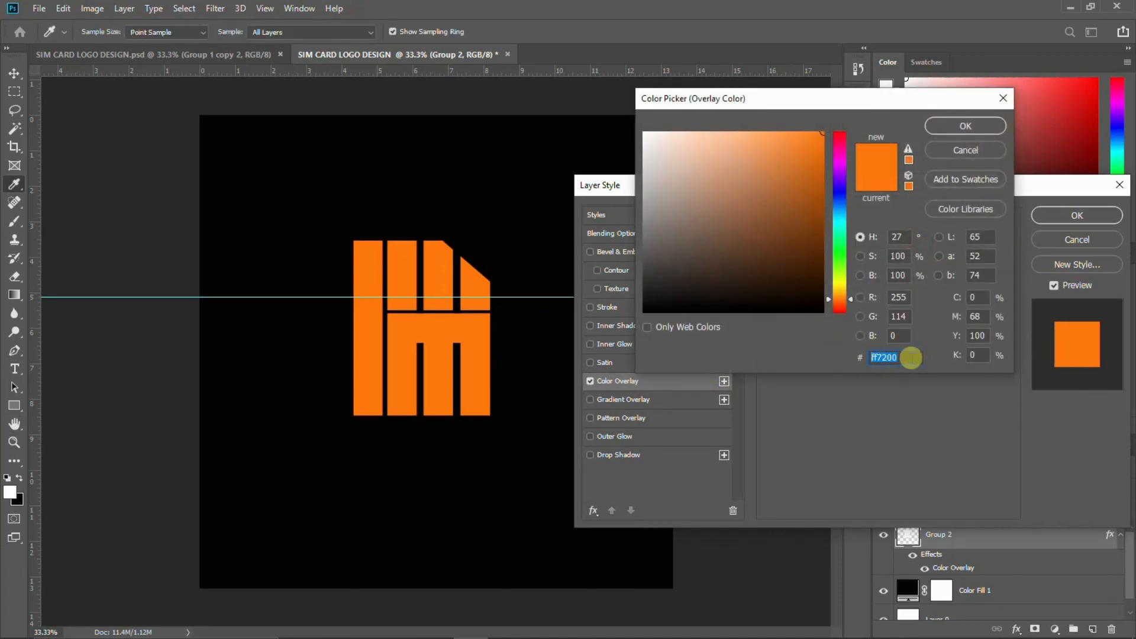
{"action": "left_click", "coordinate": [961, 125]}
{"action": "left_click", "coordinate": [1070, 217]}
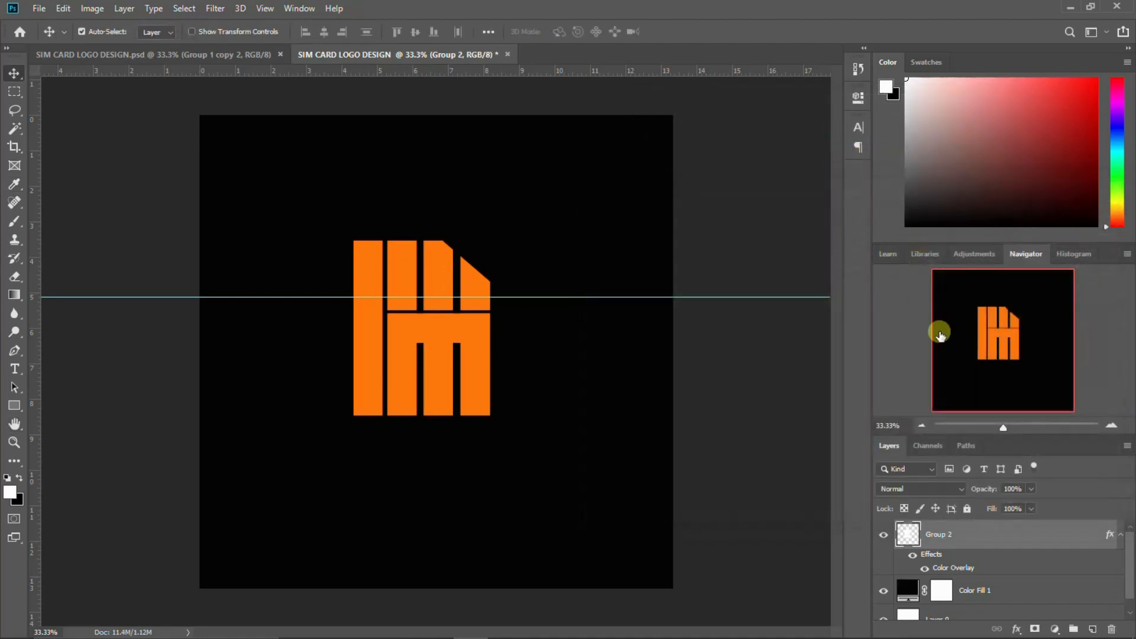
{"action": "left_click", "coordinate": [1121, 538]}
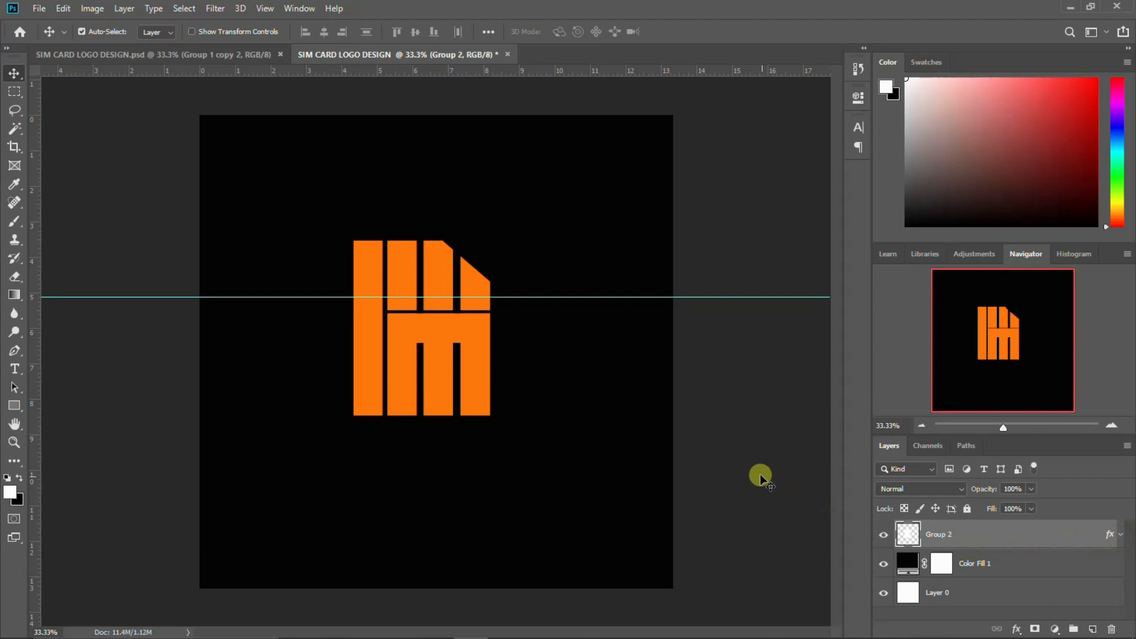
- Centre the orange logo horizontally and vertically on the whole canvas, and deselect
{"action": "key", "text": "ctrl+t"}
{"action": "key", "text": "Return"}
{"action": "key", "text": "ctrl+a"}
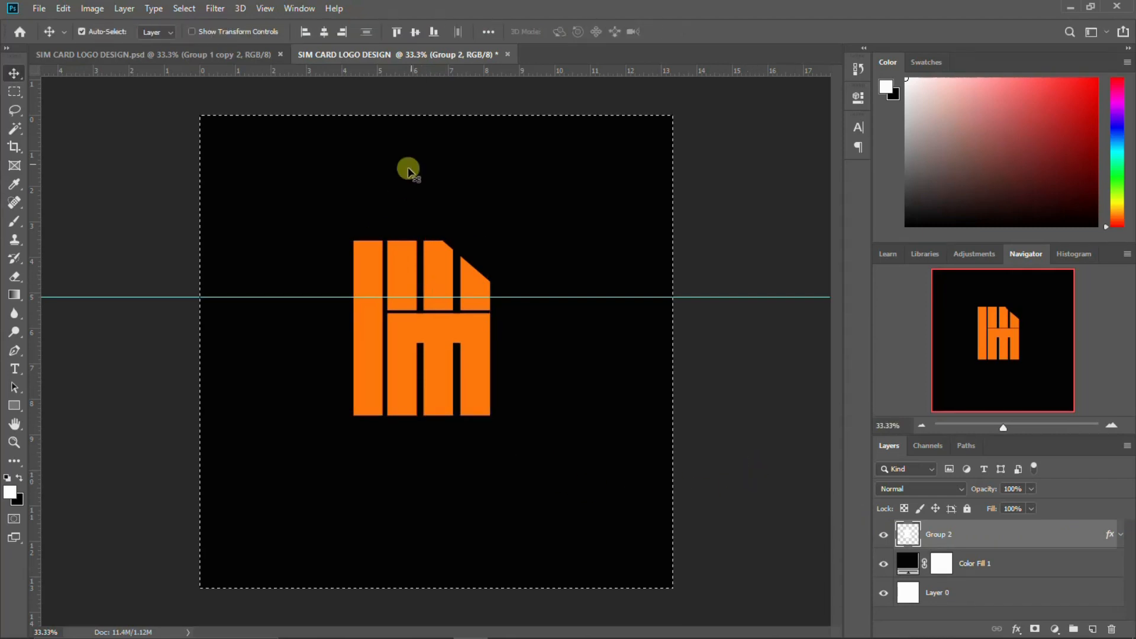
{"action": "left_click", "coordinate": [324, 31]}
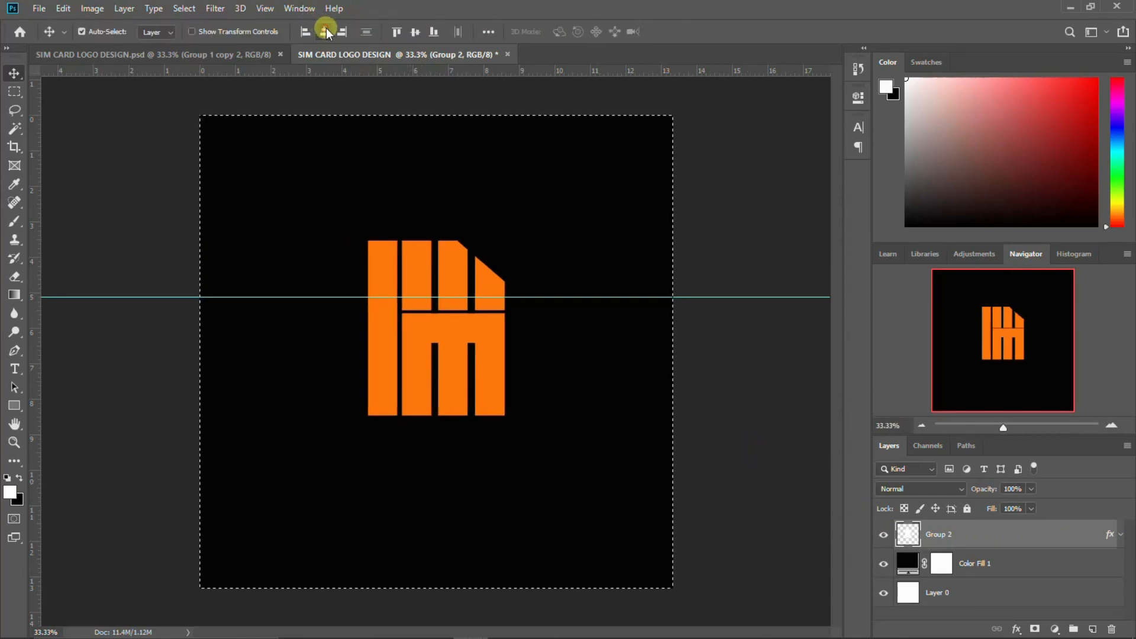
{"action": "left_click", "coordinate": [415, 32]}
{"action": "key", "text": "ctrl+d"}
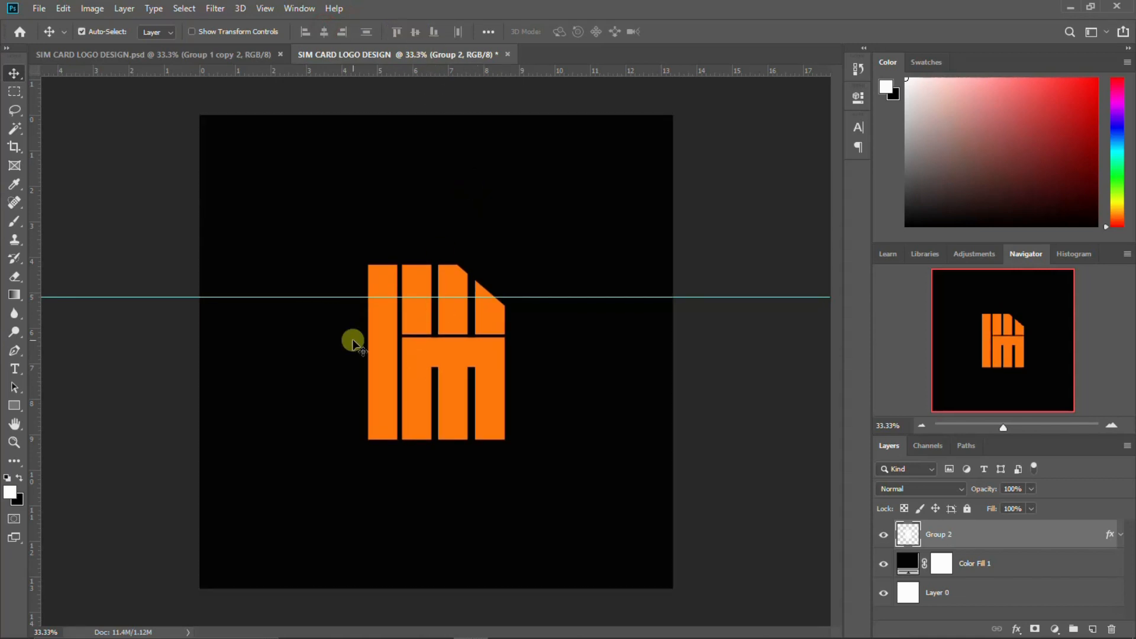
- Add a text layer below the logo and replace its placeholder with the orange "sim card logo" text copied from SIM CARD LOGO DESIGN.psd
{"action": "key", "text": "t"}
{"action": "left_click", "coordinate": [337, 478]}
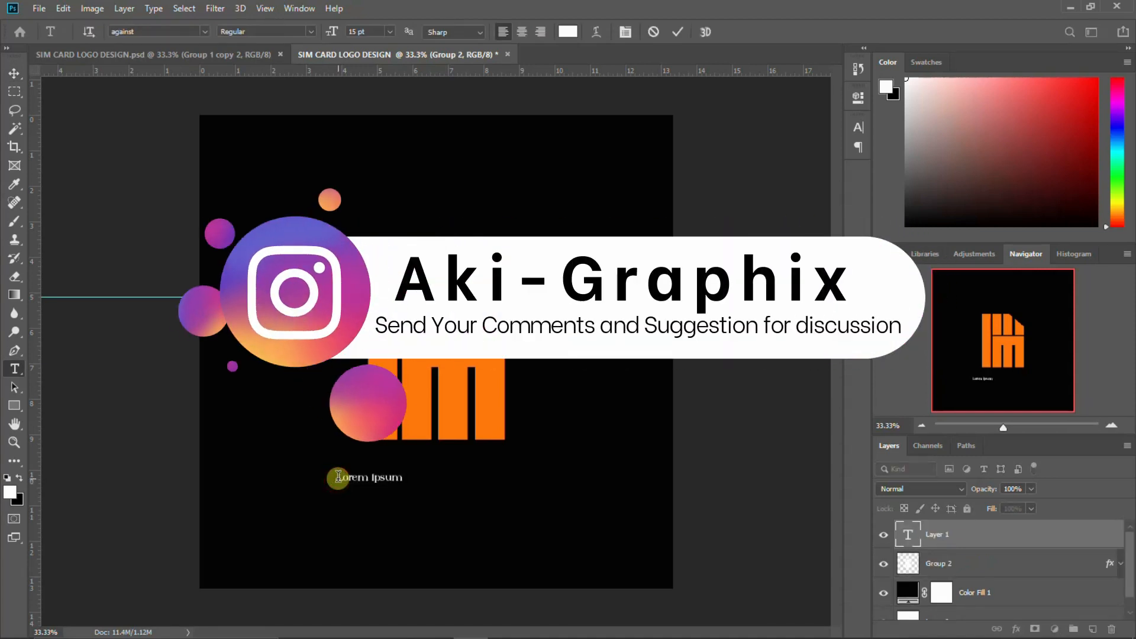
{"action": "left_click", "coordinate": [176, 54]}
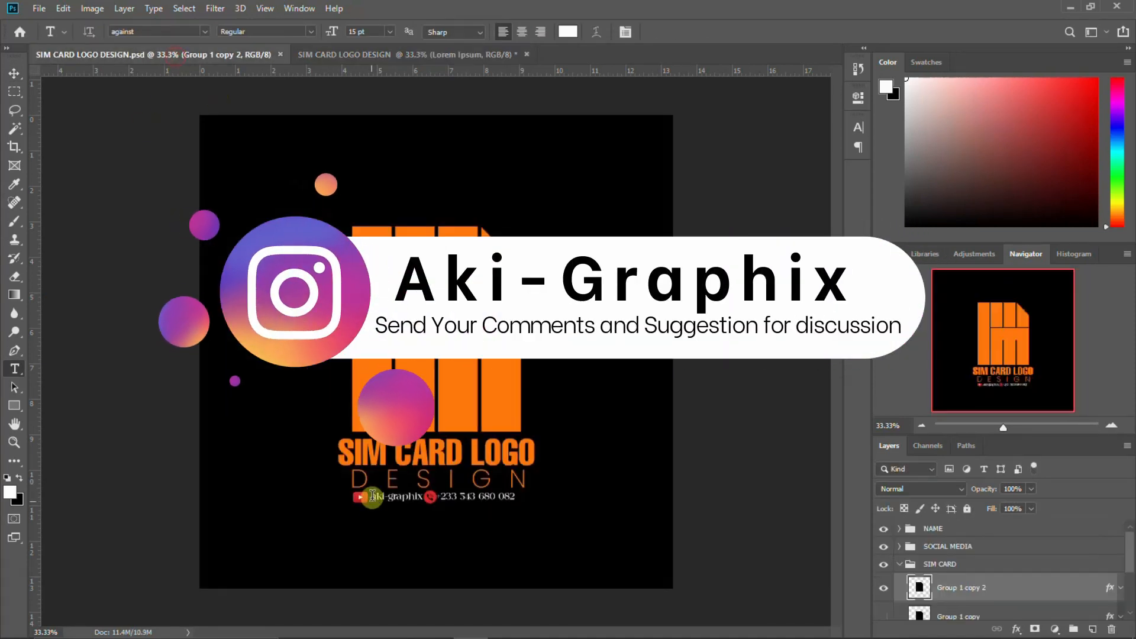
{"action": "left_click", "coordinate": [377, 447]}
{"action": "triple_click", "coordinate": [377, 447]}
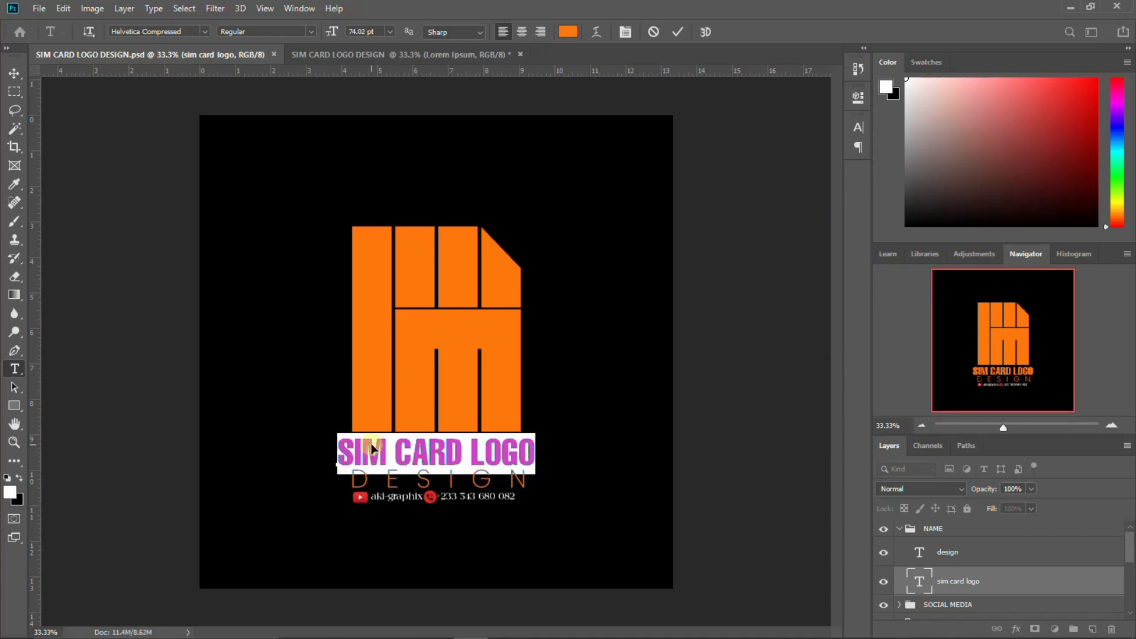
{"action": "key", "text": "ctrl+Return"}
{"action": "left_click", "coordinate": [361, 52]}
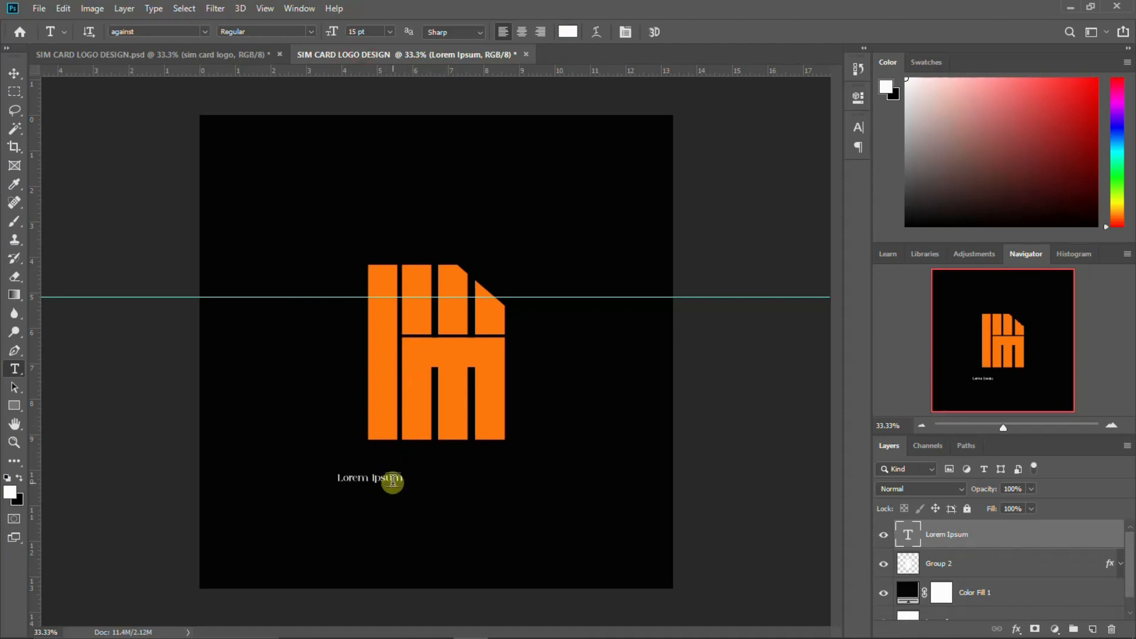
{"action": "double_click", "coordinate": [908, 535]}
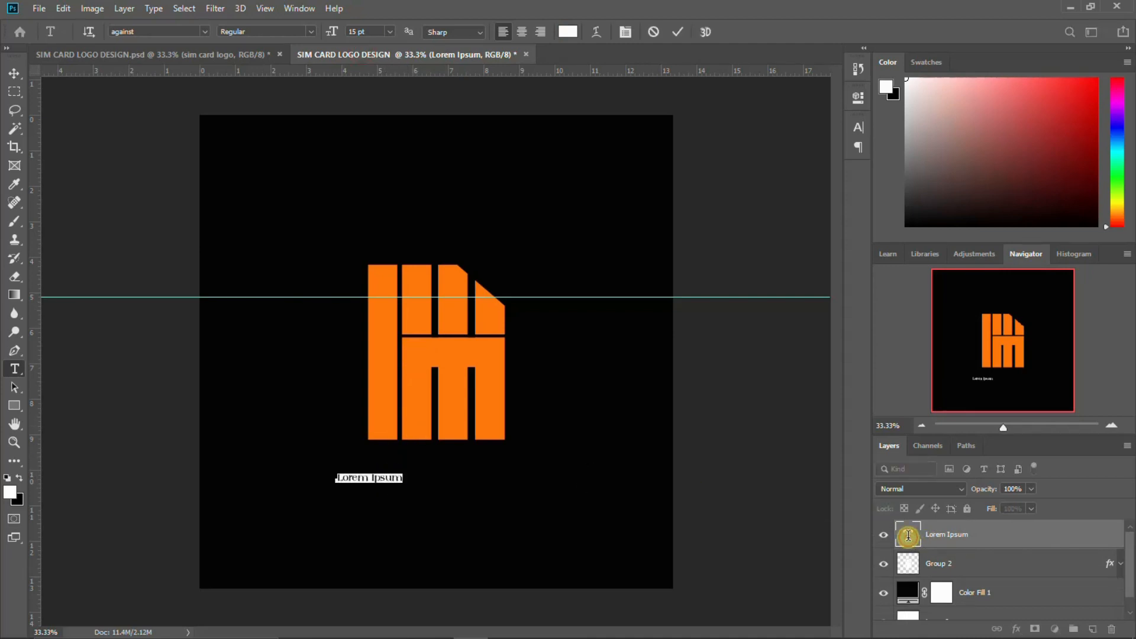
{"action": "type", "text": "sim card logo"}
{"action": "key", "text": "ctrl+Return"}
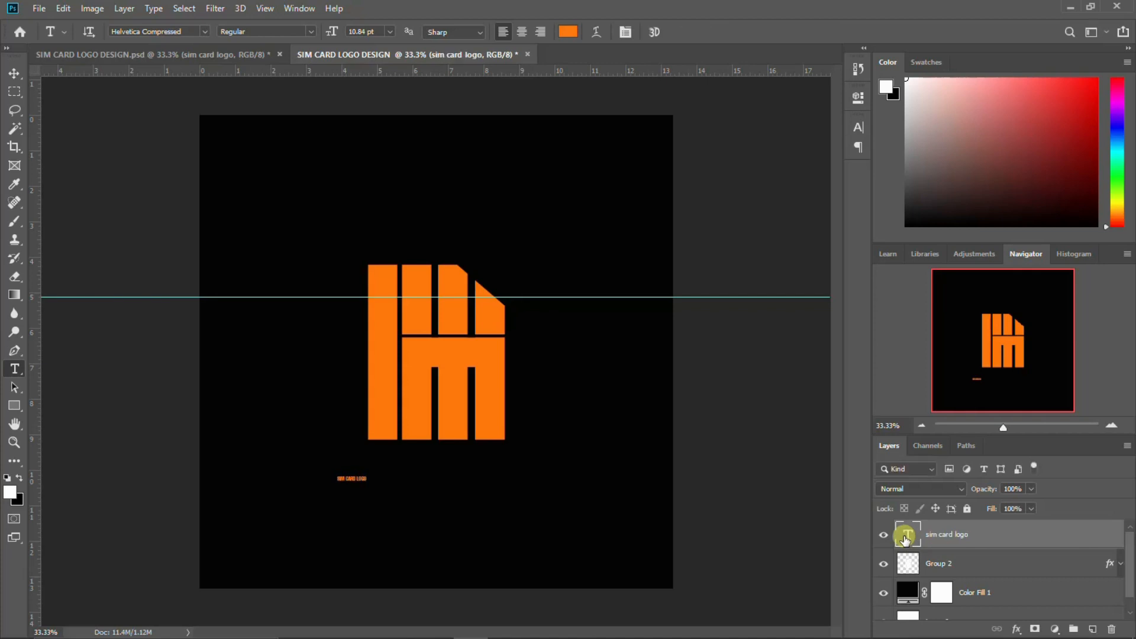
- Scale the SIM CARD LOGO text to about 548% and place it centred just under the logo
{"action": "key", "text": "ctrl+t"}
{"action": "left_click_drag", "start_coordinate": [363, 479], "coordinate": [473, 470]}
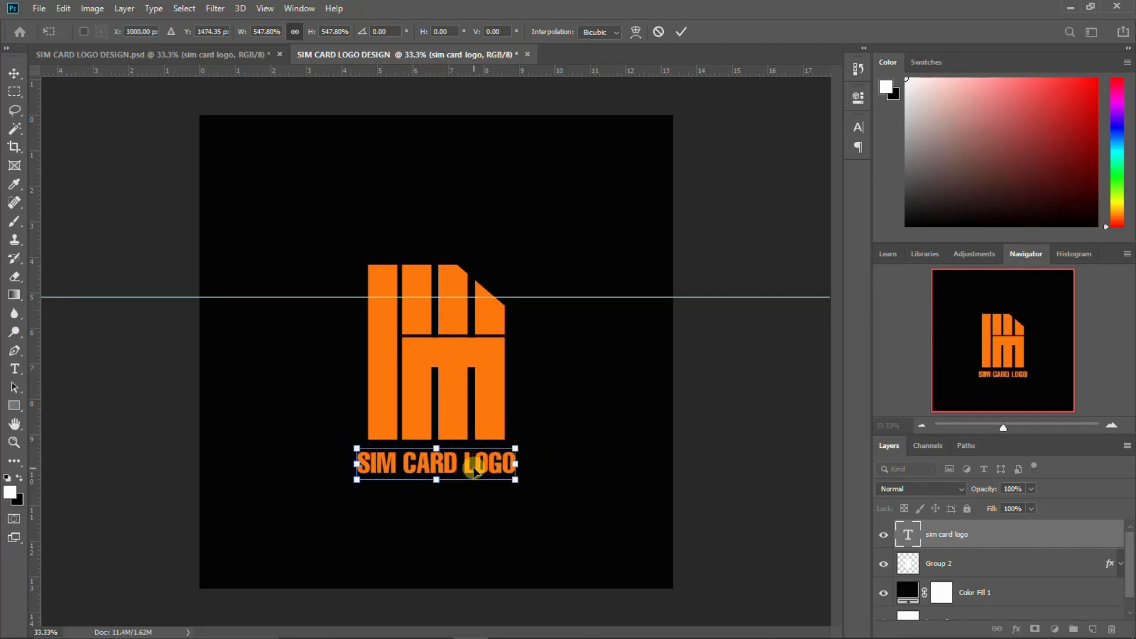
{"action": "key", "text": "Return"}
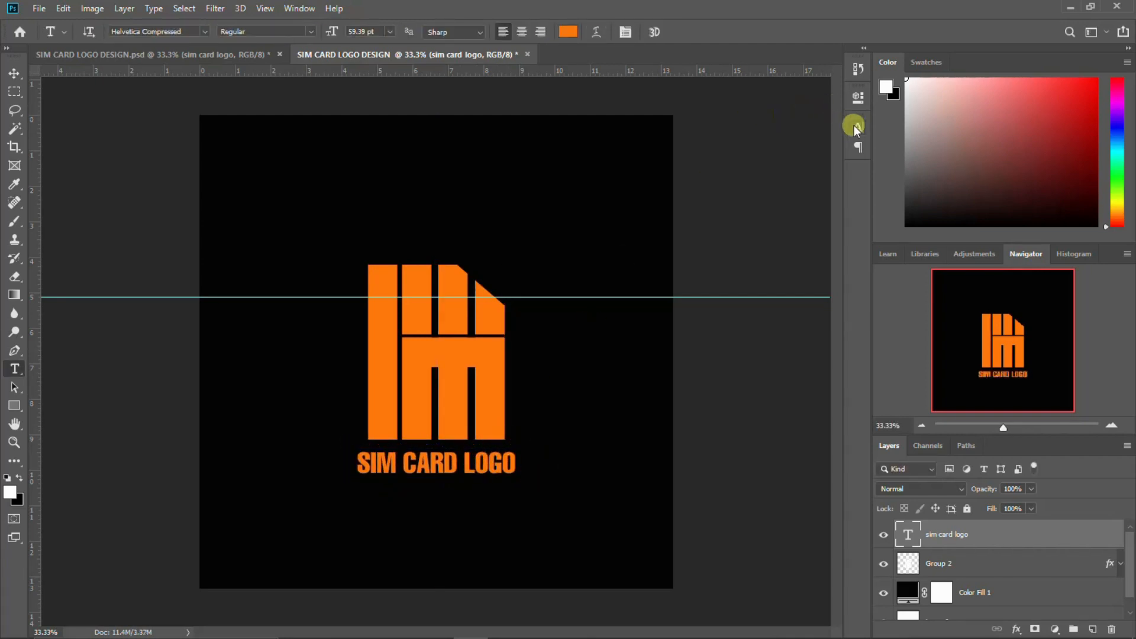
- Set the font size of the SIM CARD LOGO text to 70 pt
{"action": "left_click", "coordinate": [857, 127]}
{"action": "left_click", "coordinate": [718, 165]}
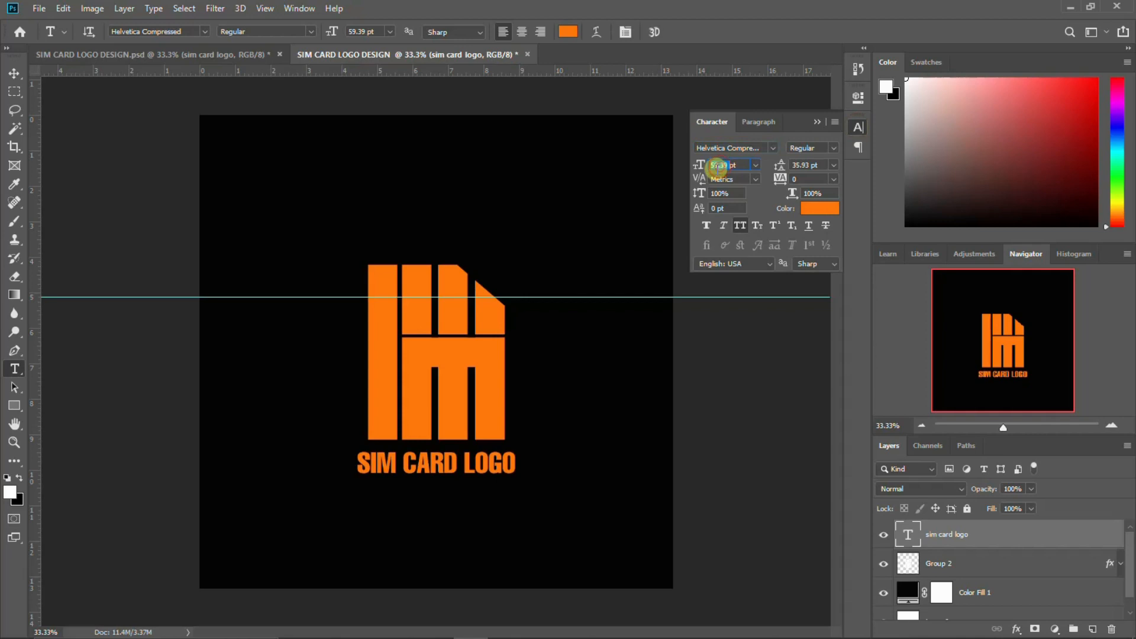
{"action": "key", "text": "Return"}
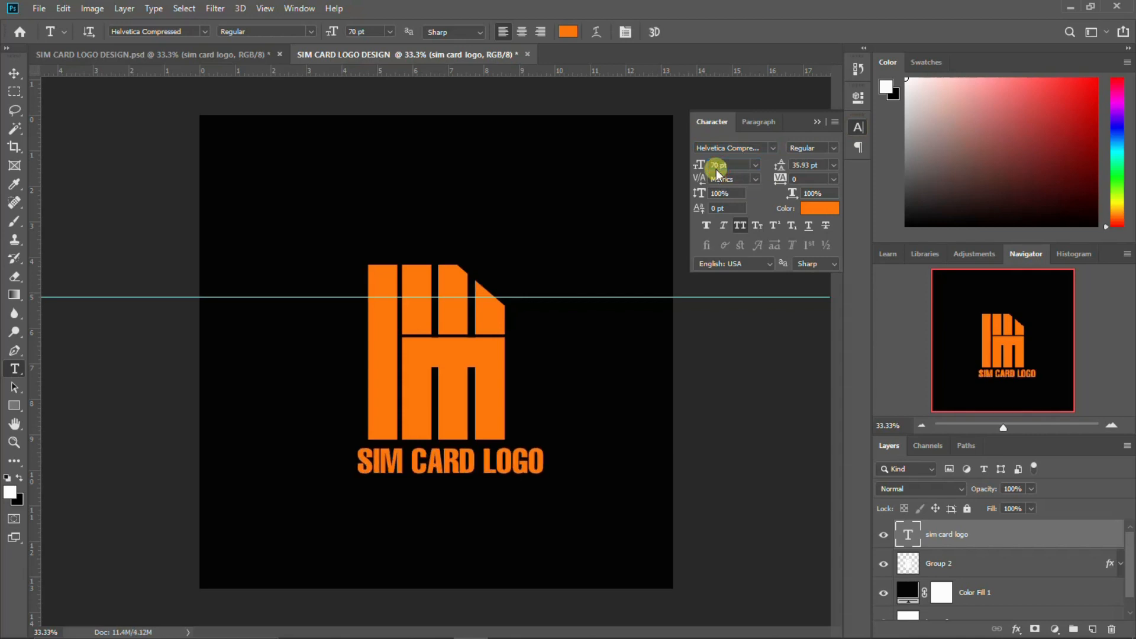
{"action": "left_click", "coordinate": [857, 127]}
- Centre the SIM CARD LOGO text horizontally under the logo and nudge it down to leave a small gap
{"action": "key", "text": "v"}
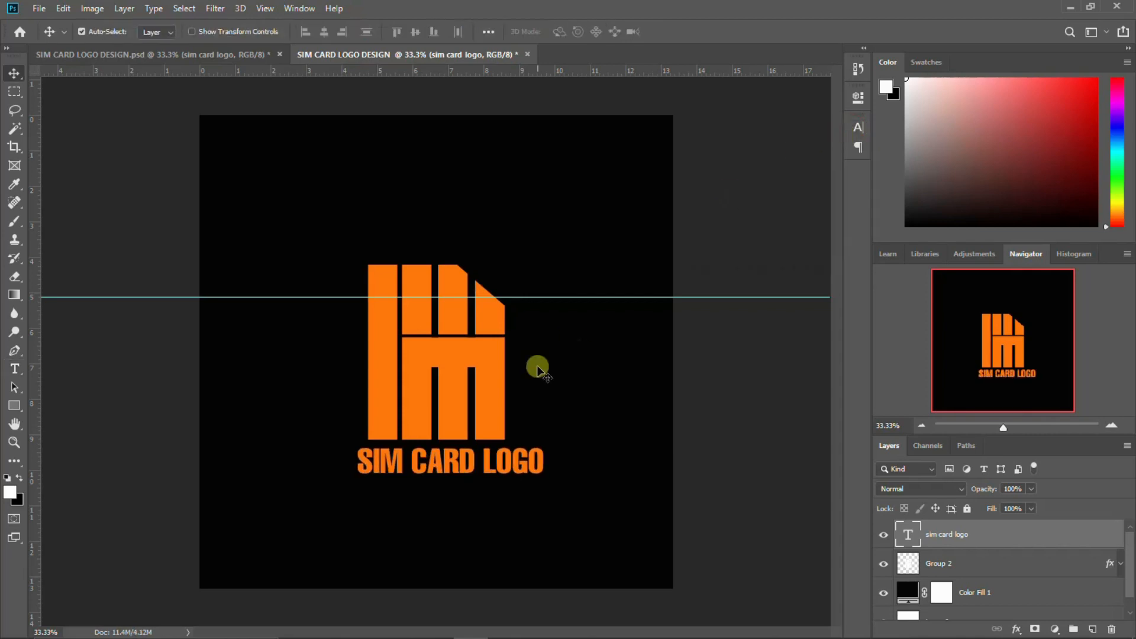
{"action": "left_click_drag", "start_coordinate": [448, 464], "coordinate": [425, 456]}
{"action": "left_click_drag", "start_coordinate": [431, 459], "coordinate": [429, 460]}
{"action": "key", "text": "ctrl+a"}
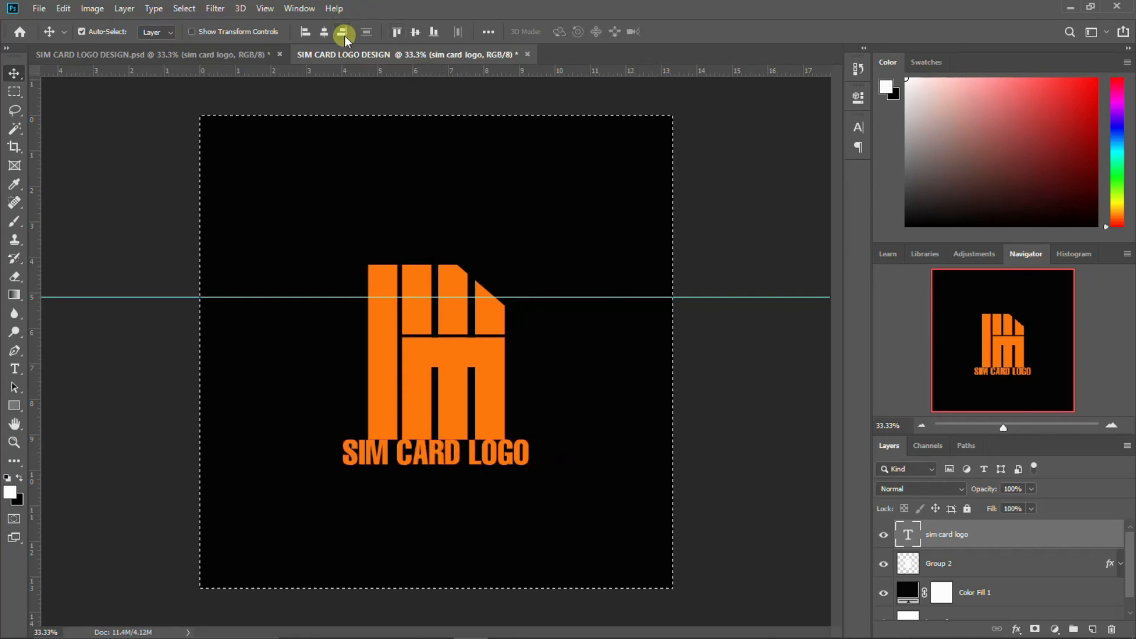
{"action": "key", "text": "ctrl+d"}
{"action": "key", "text": "shift+Down"}
{"action": "key", "text": "shift+Down"}
{"action": "key", "text": "shift+Down"}
{"action": "key", "text": "shift+Down"}
{"action": "key", "text": "shift+Down"}
{"action": "key", "text": "shift+Down"}
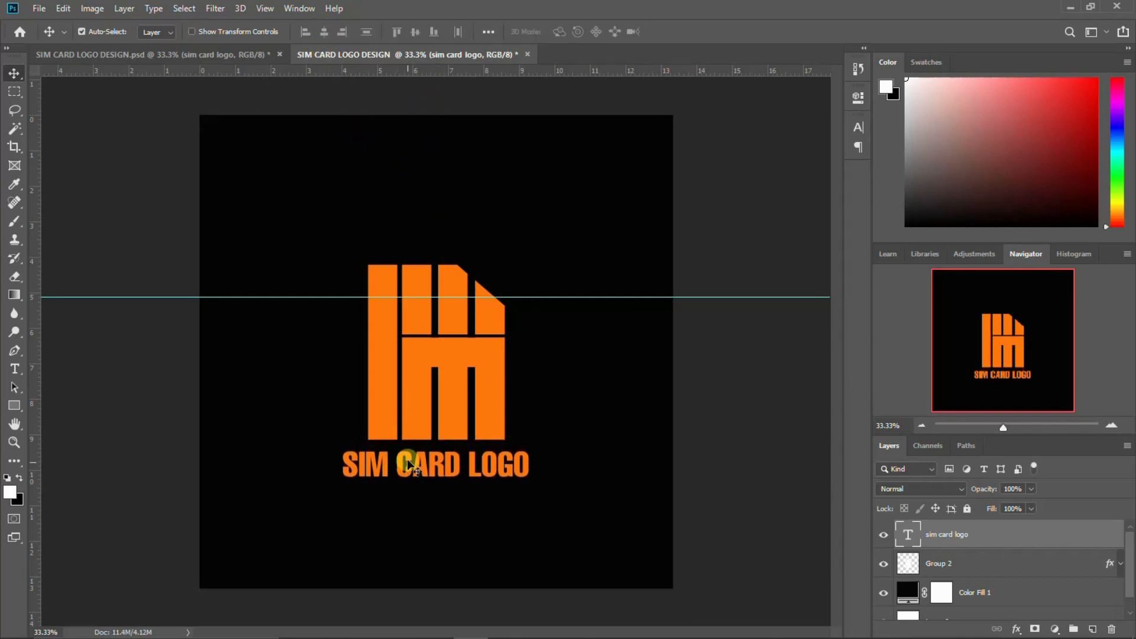
- Check the DESIGN text in the finished SIM CARD LOGO DESIGN.psd, and duplicate the SIM CARD LOGO text just below itself in the working document
{"action": "left_click", "coordinate": [244, 52]}
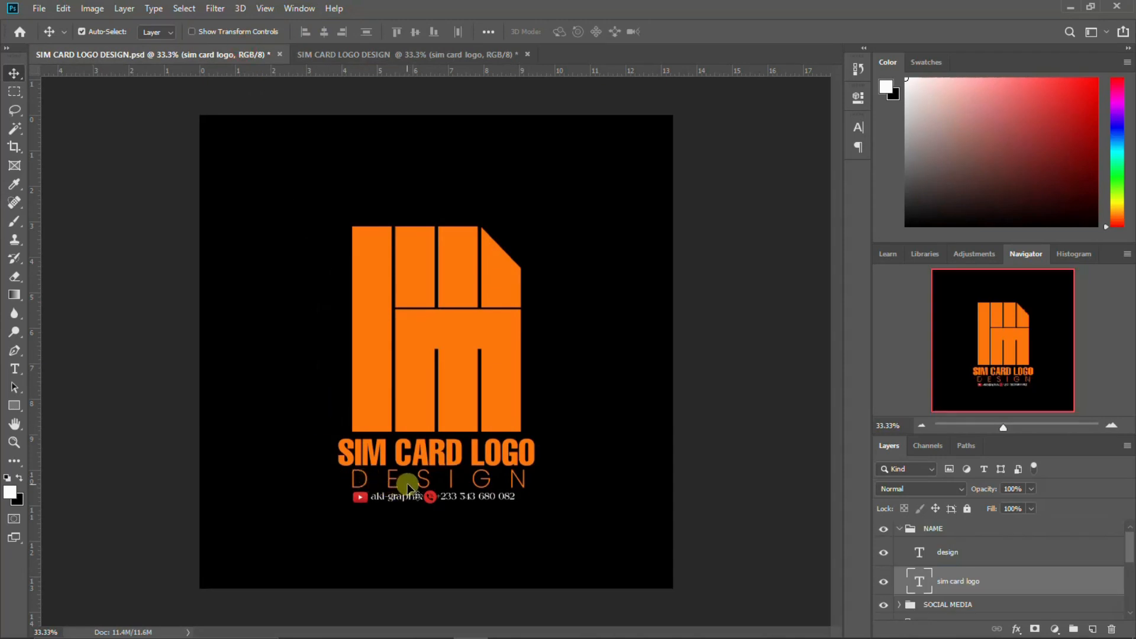
{"action": "left_click", "coordinate": [429, 478]}
{"action": "double_click", "coordinate": [428, 478]}
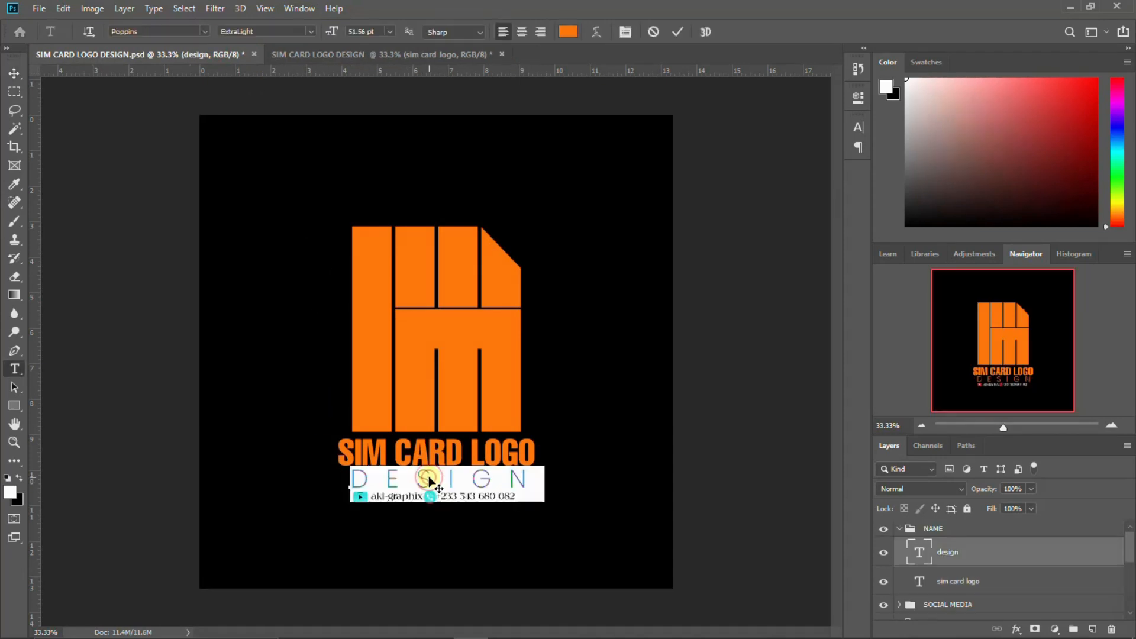
{"action": "key", "text": "Escape"}
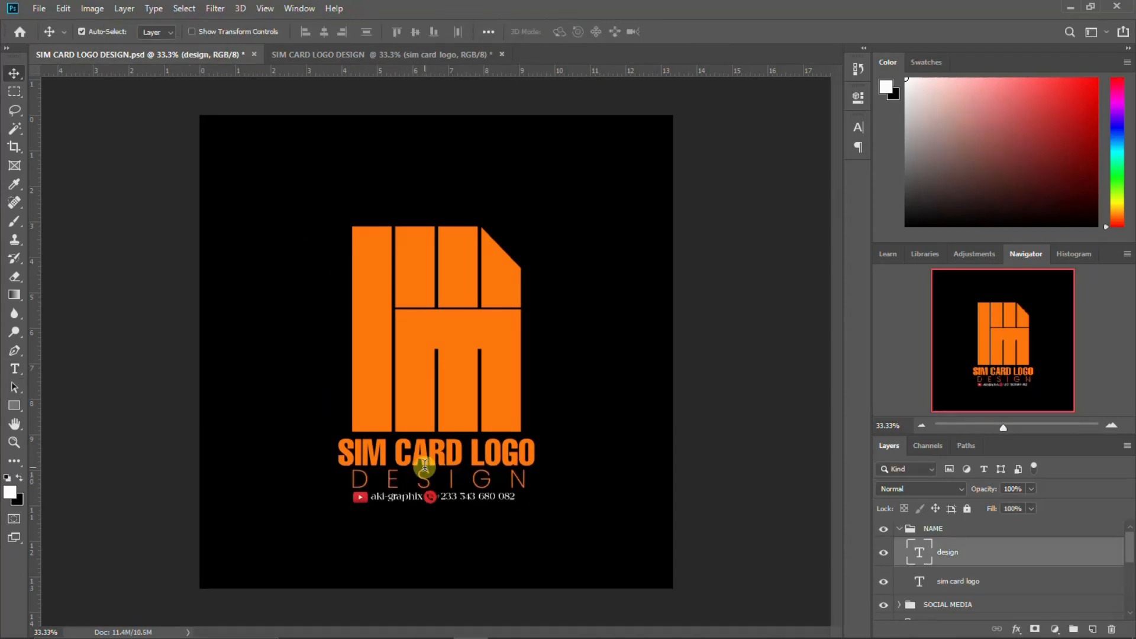
{"action": "left_click", "coordinate": [446, 55]}
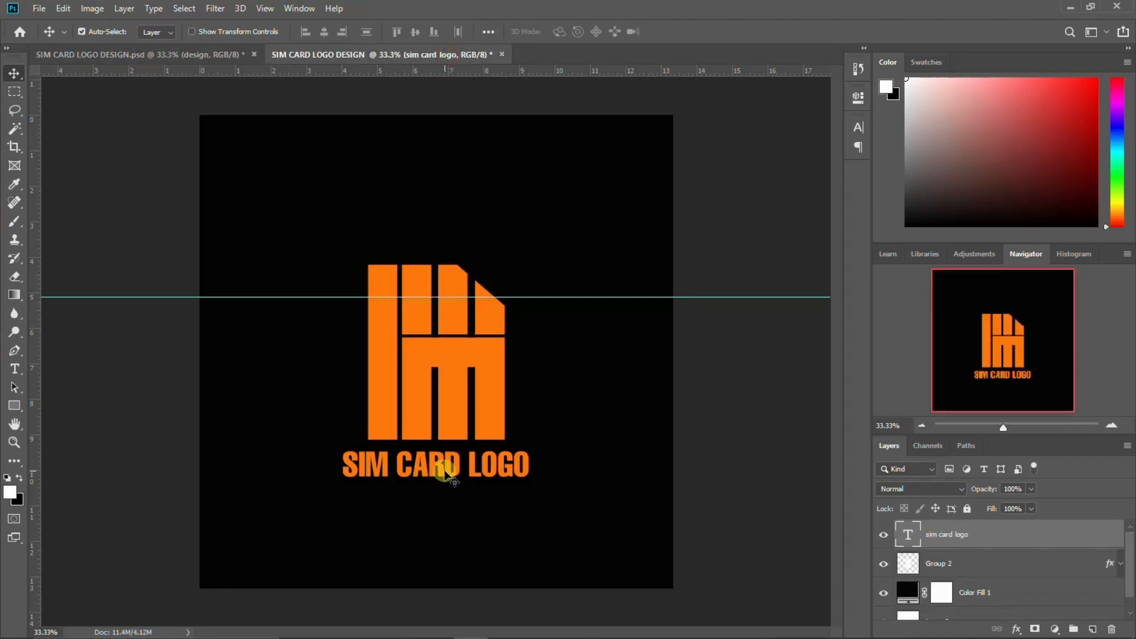
{"action": "left_click_drag", "start_coordinate": [445, 466], "coordinate": [445, 489]}
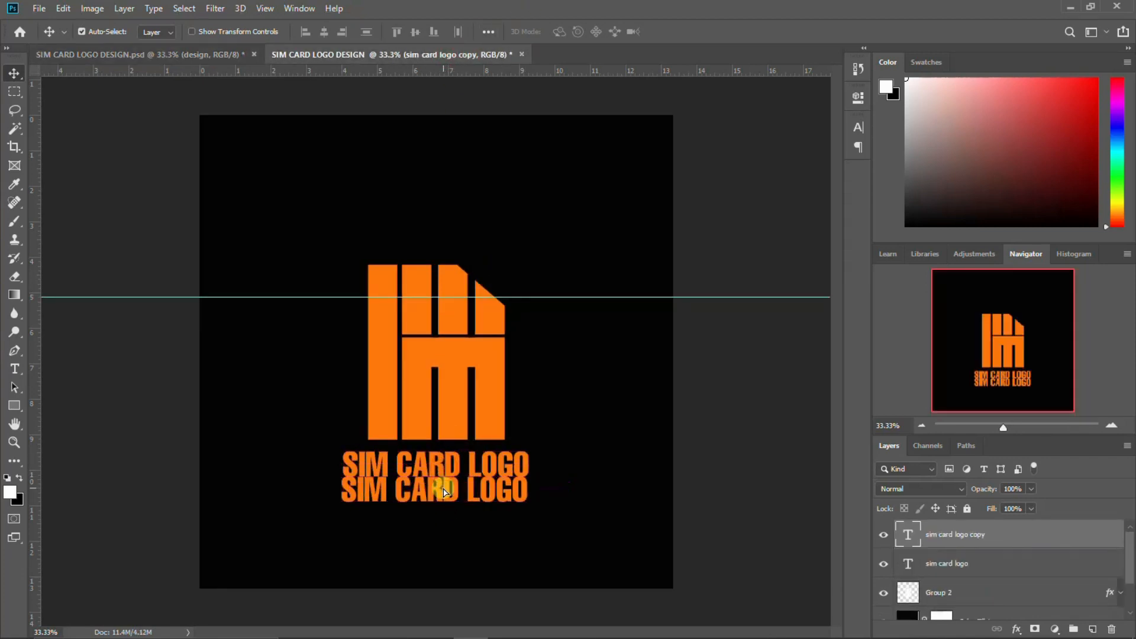
- Replace the duplicated SIM CARD LOGO text with DESIGN and scale it down to about the width of the line above
{"action": "double_click", "coordinate": [445, 489]}
{"action": "type", "text": "DESIGN"}
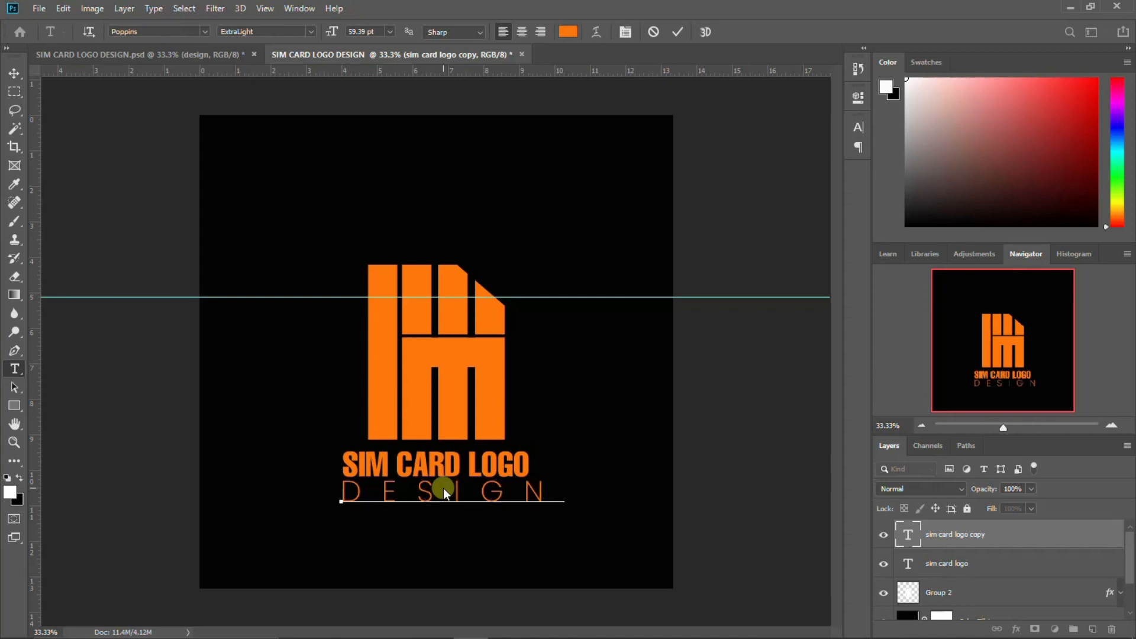
{"action": "key", "text": "Escape"}
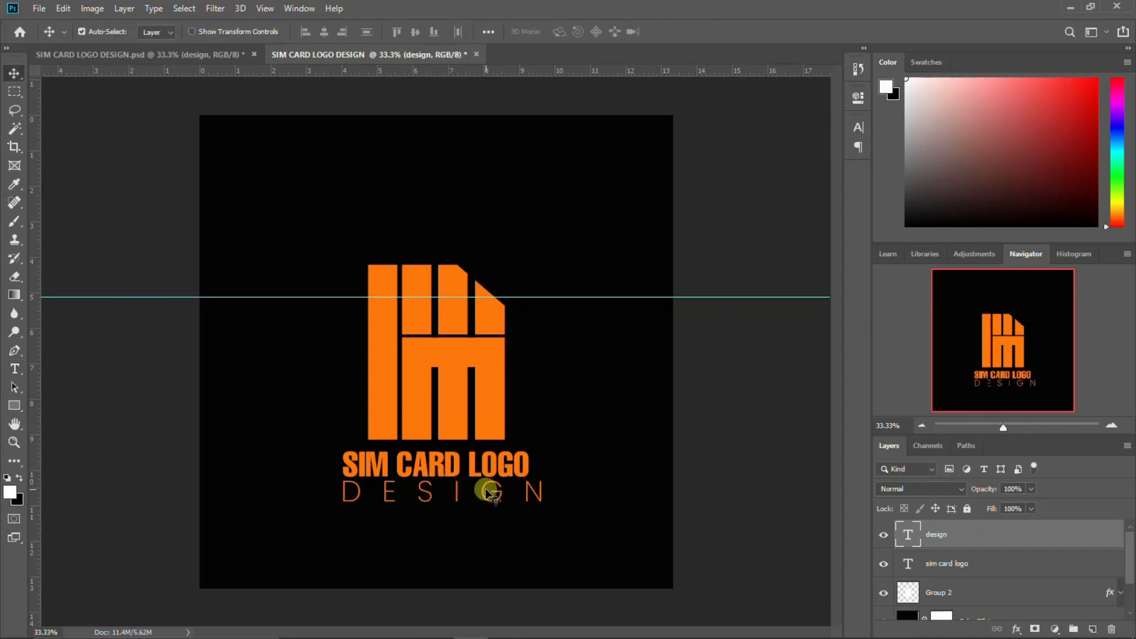
{"action": "key", "text": "ctrl+t"}
{"action": "left_click_drag", "start_coordinate": [566, 520], "coordinate": [500, 507]}
{"action": "key", "text": "Return"}
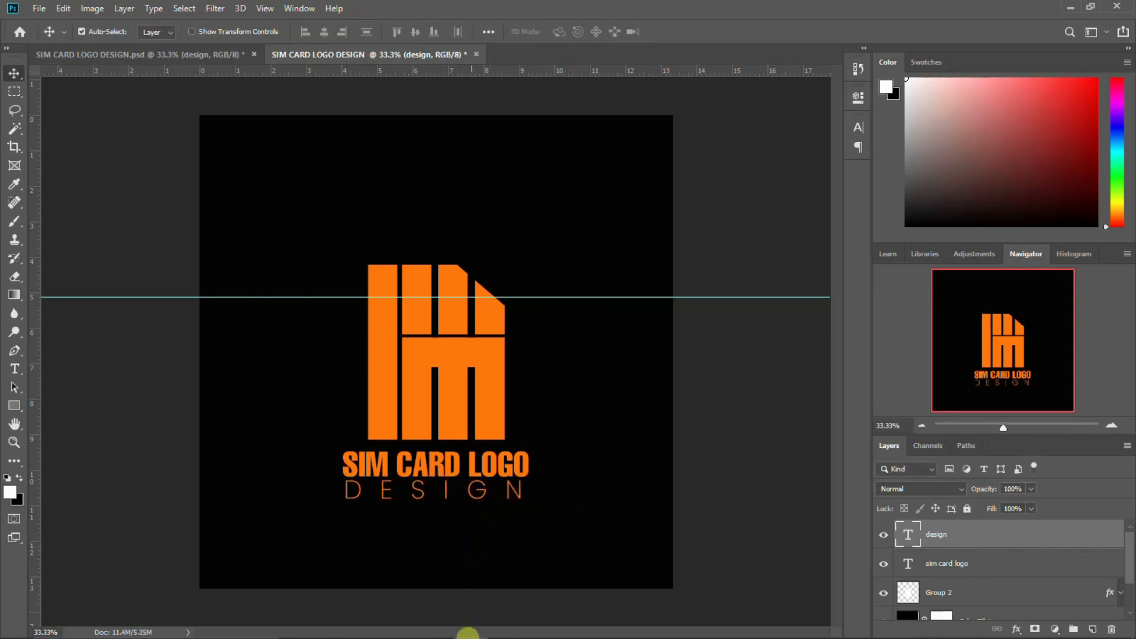
- Copy the YouTube icon from SIM CARD LOGO DESIGN.psd into the working document, just under the D of DESIGN
{"action": "left_click", "coordinate": [195, 54]}
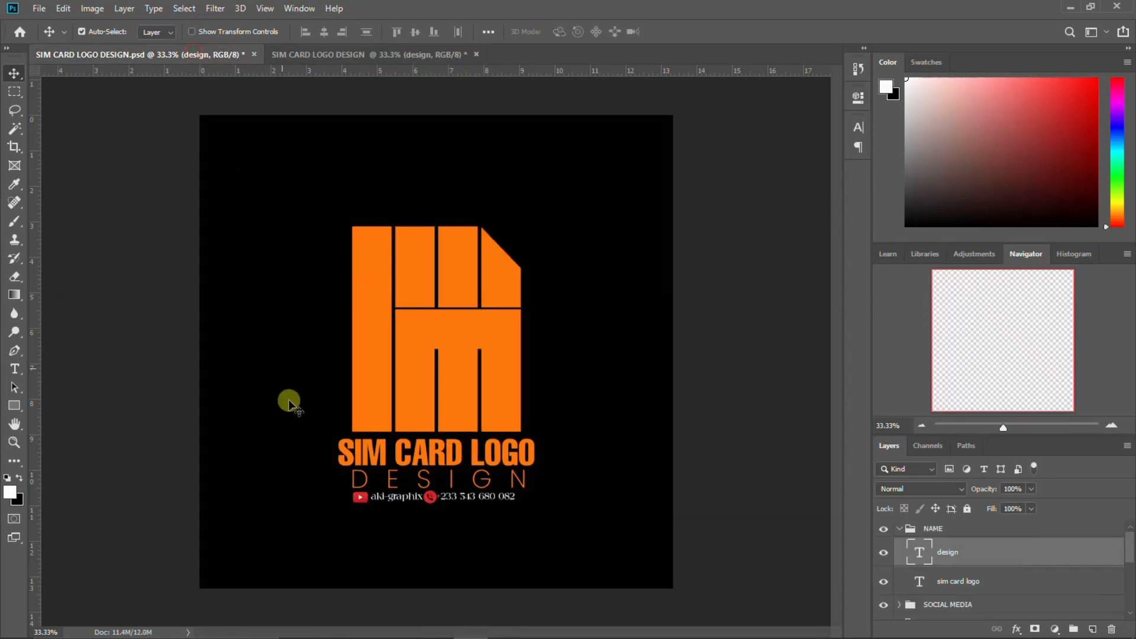
{"action": "left_click", "coordinate": [361, 502]}
{"action": "mouse_move", "coordinate": [360, 502]}
{"action": "left_mouse_down"}
{"action": "mouse_move", "coordinate": [469, 51]}
{"action": "mouse_move", "coordinate": [406, 578]}
{"action": "mouse_move", "coordinate": [355, 522]}
{"action": "mouse_move", "coordinate": [362, 513]}
{"action": "left_mouse_up"}
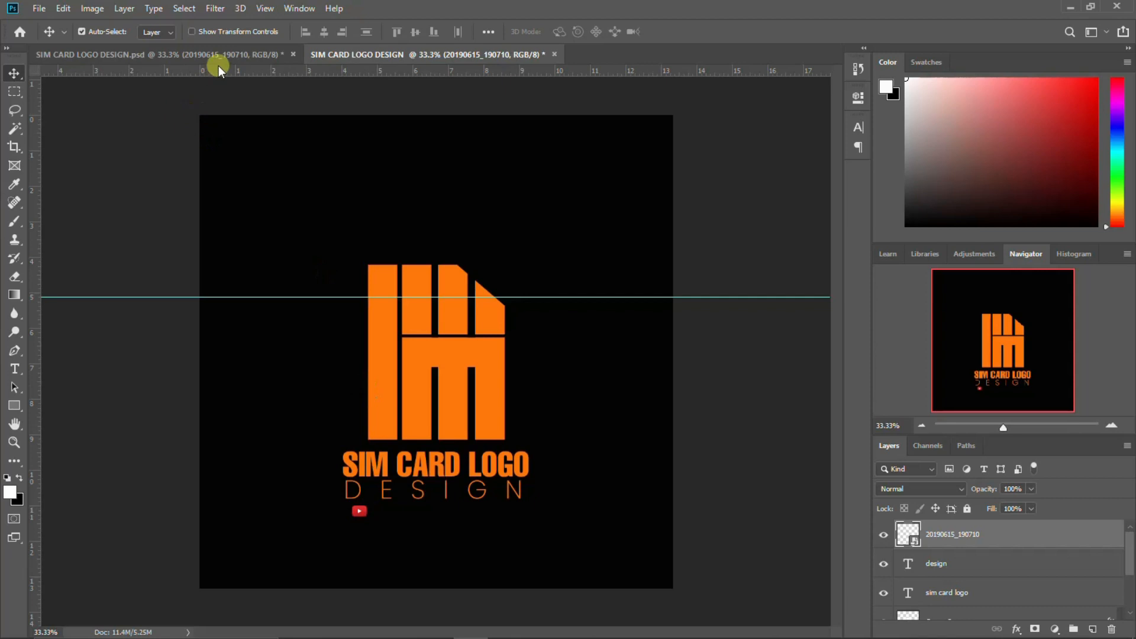
- Copy the channel name text from SIM CARD LOGO DESIGN.psd into the working document, directly beside the YouTube icon
{"action": "left_click", "coordinate": [226, 51]}
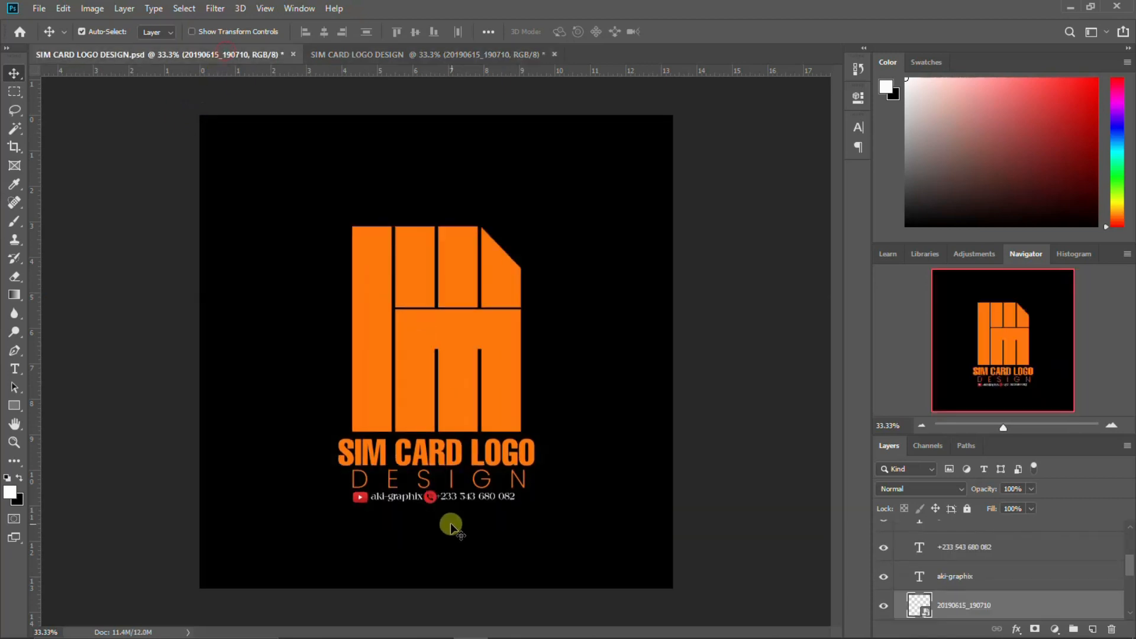
{"action": "left_click", "coordinate": [403, 496]}
{"action": "left_click_drag", "start_coordinate": [405, 502], "coordinate": [499, 383]}
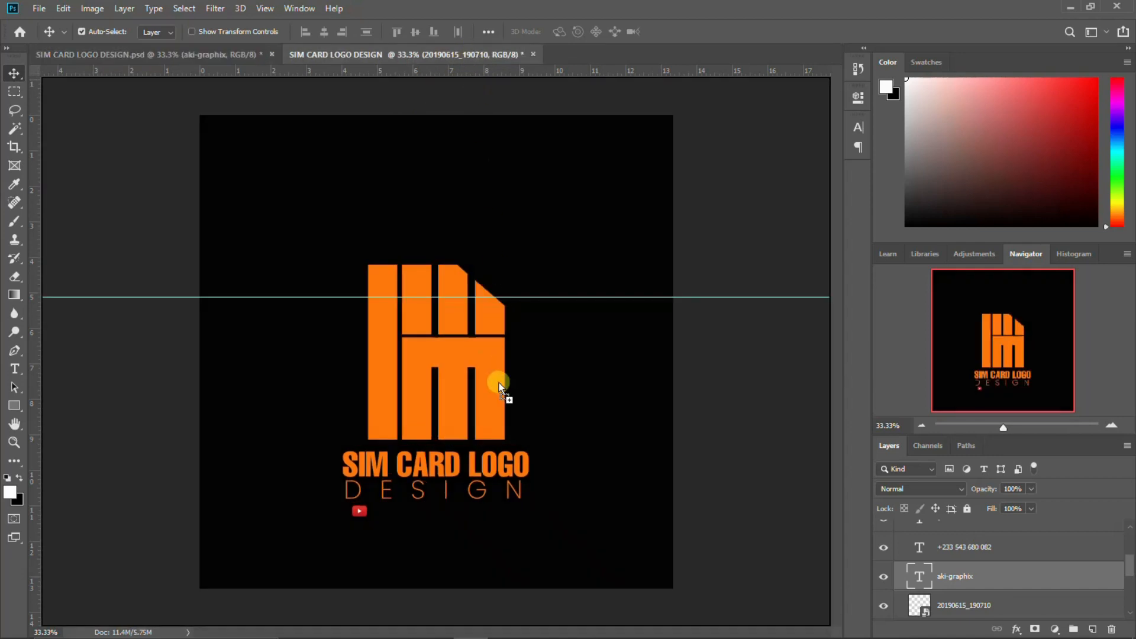
{"action": "left_click_drag", "start_coordinate": [387, 512], "coordinate": [402, 515]}
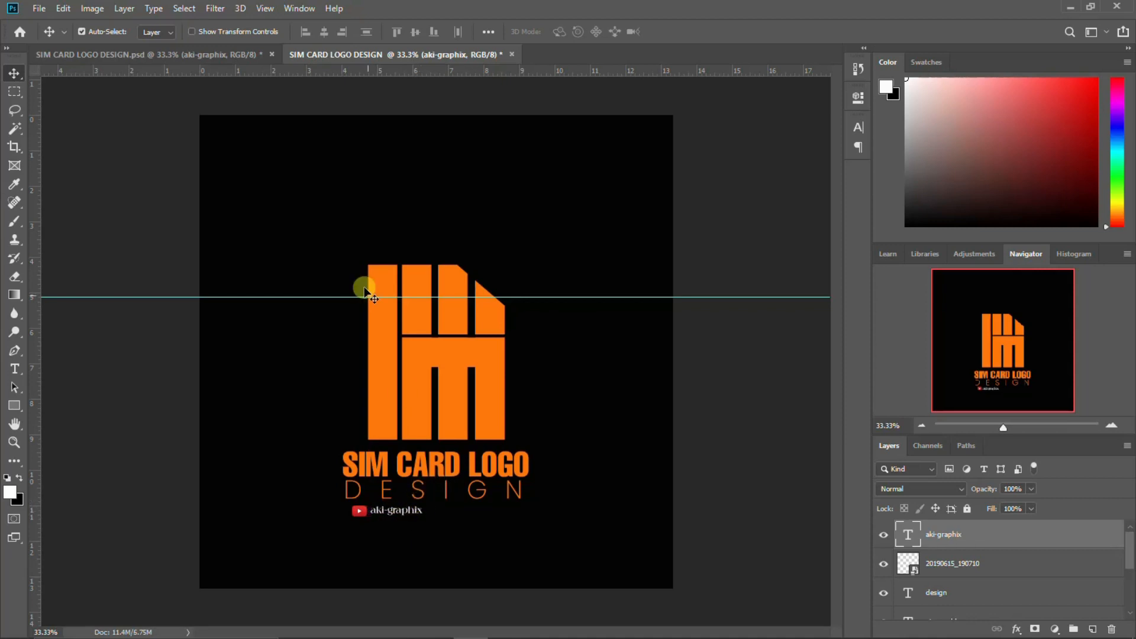
- Copy the red phone icon from SIM CARD LOGO DESIGN.psd into the working document, just after the channel name
{"action": "left_click", "coordinate": [239, 52]}
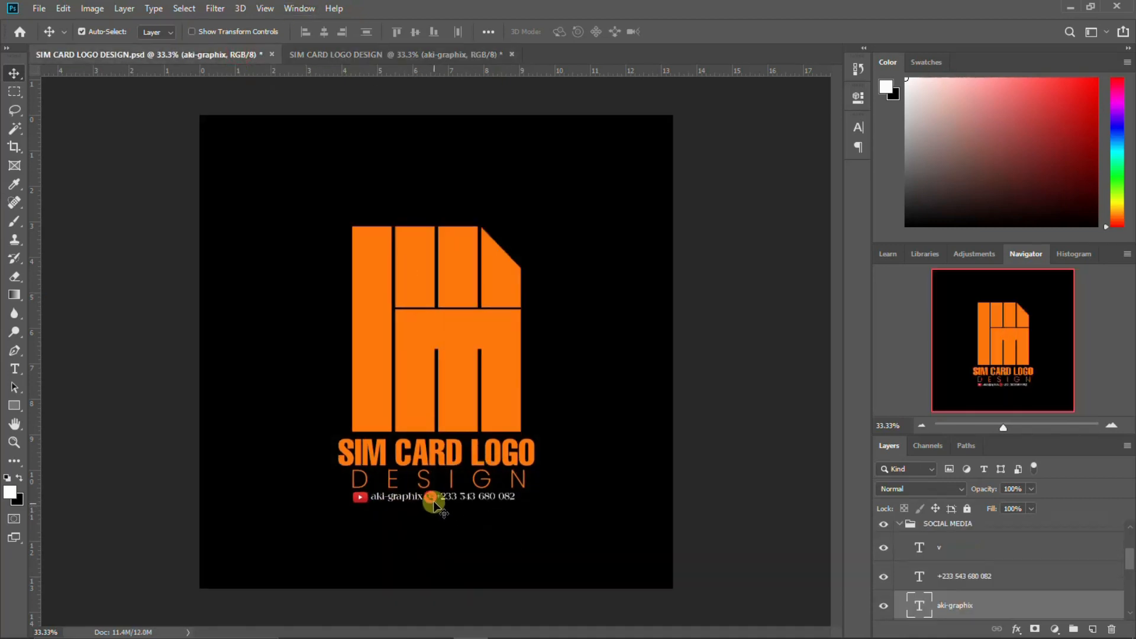
{"action": "left_click", "coordinate": [434, 500]}
{"action": "left_click_drag", "start_coordinate": [433, 500], "coordinate": [440, 455]}
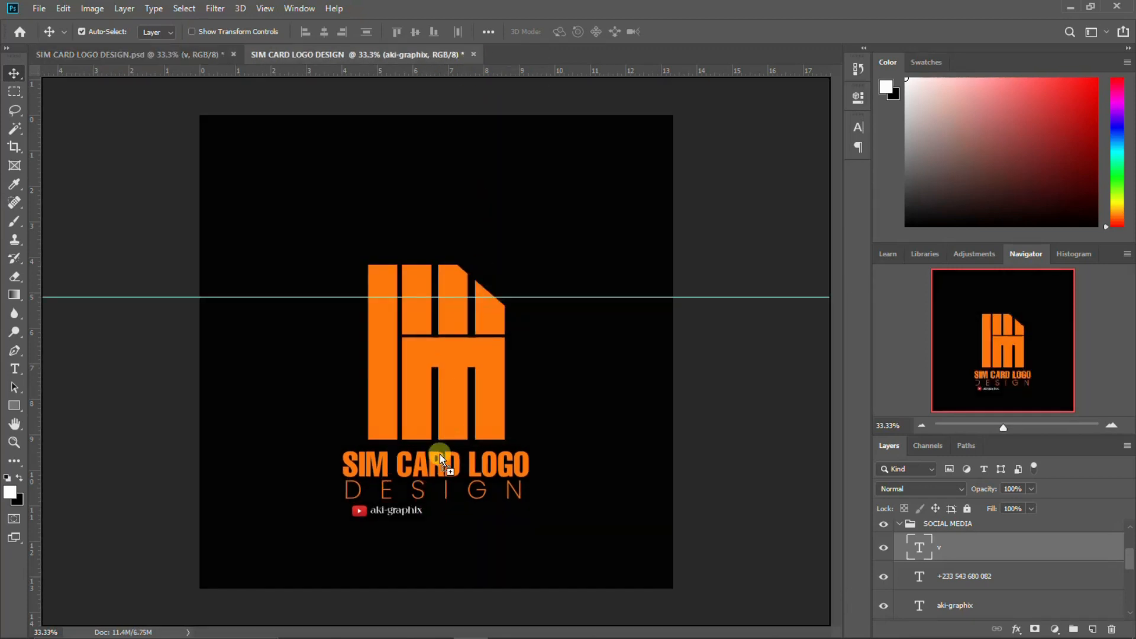
{"action": "left_click_drag", "start_coordinate": [431, 505], "coordinate": [431, 507]}
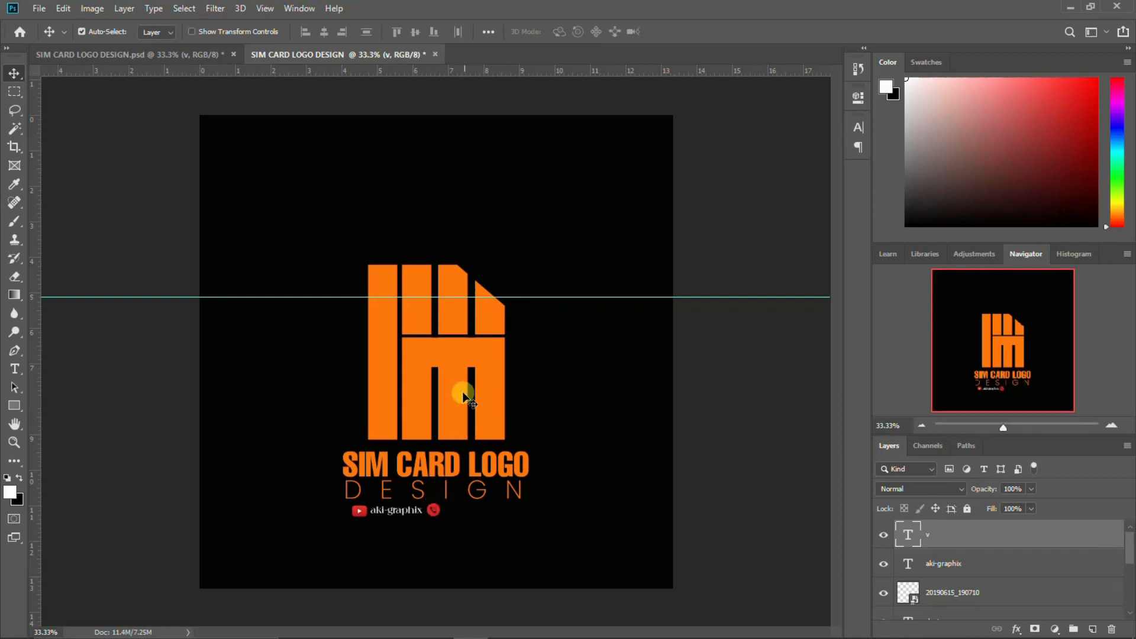
- Copy the phone number text from SIM CARD LOGO DESIGN.psd into the working document, just after the phone icon
{"action": "left_click", "coordinate": [209, 56]}
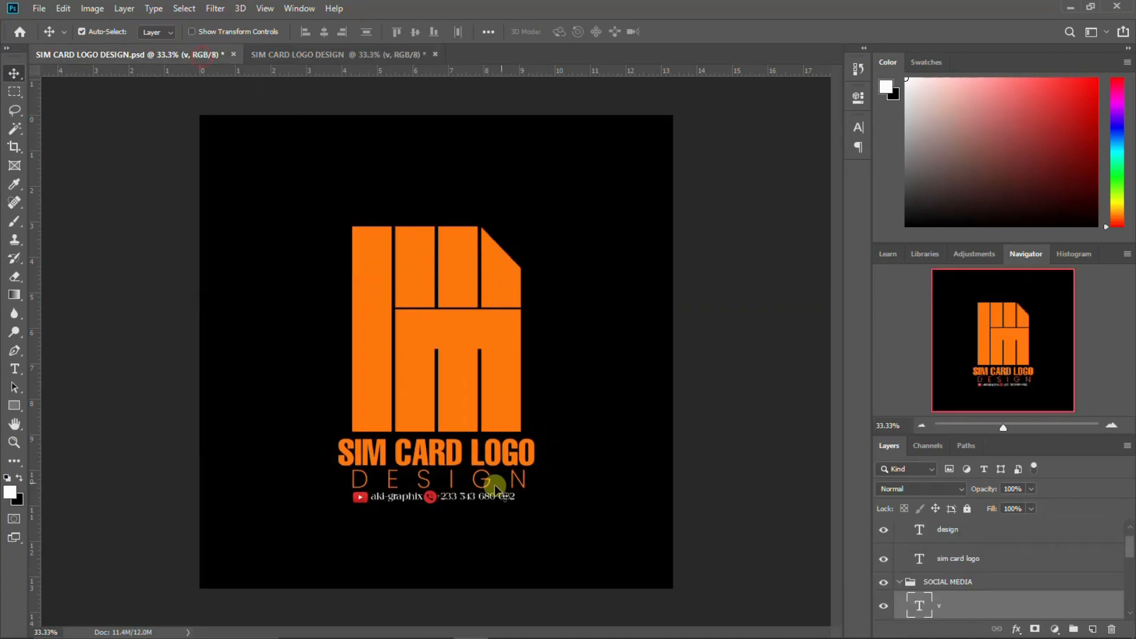
{"action": "left_click_drag", "start_coordinate": [476, 499], "coordinate": [506, 601]}
{"action": "left_click_drag", "start_coordinate": [453, 513], "coordinate": [506, 510]}
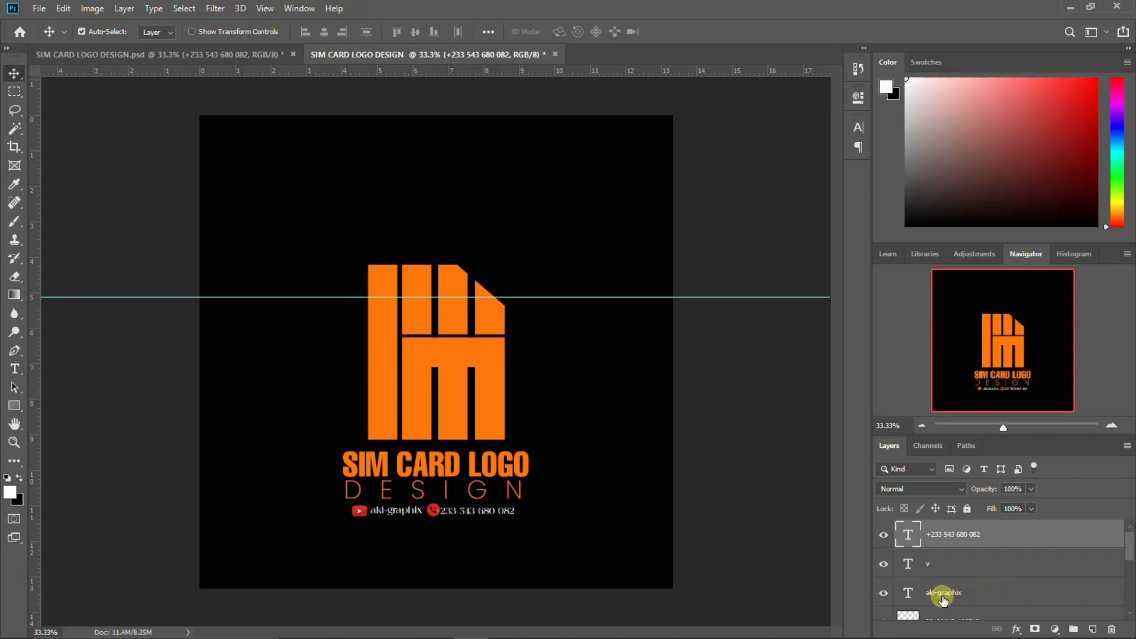
- Group the background layers Color Fill 1 and Layer 0, and name the group 1
{"action": "scroll", "coordinate": [958, 593], "scroll_direction": "down", "scroll_amount": 2}
{"action": "scroll", "coordinate": [961, 591], "scroll_direction": "down", "scroll_amount": 2}
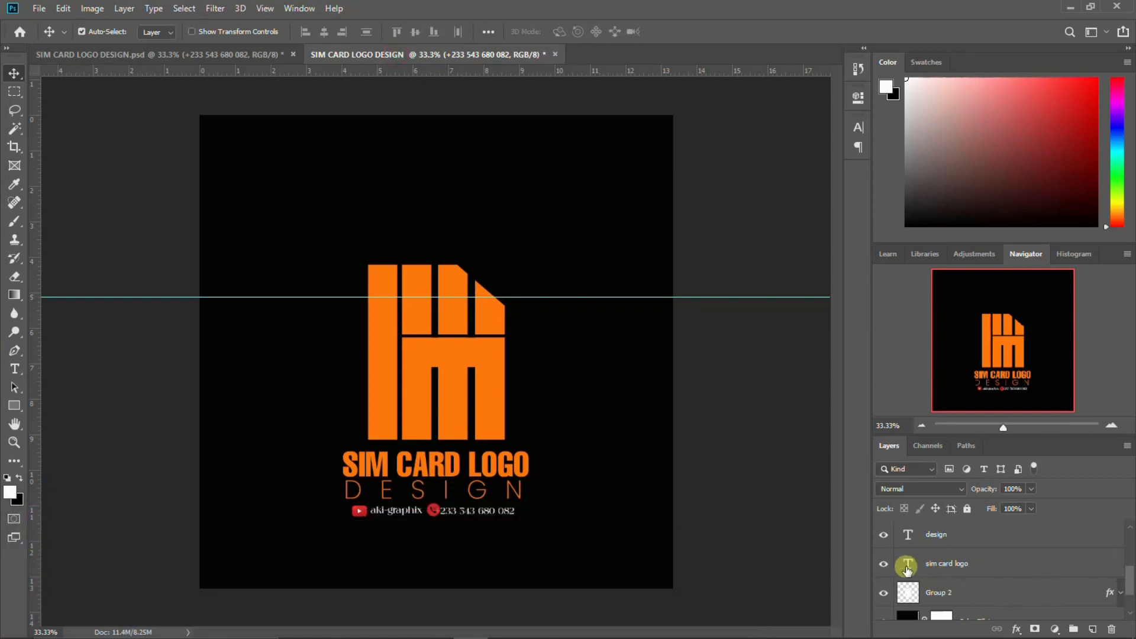
{"action": "left_click", "coordinate": [887, 564]}
{"action": "left_click", "coordinate": [887, 565]}
{"action": "scroll", "coordinate": [936, 593], "scroll_direction": "down", "scroll_amount": 1}
{"action": "left_click", "coordinate": [879, 564]}
{"action": "left_click", "coordinate": [880, 563]}
{"action": "left_click", "coordinate": [939, 563]}
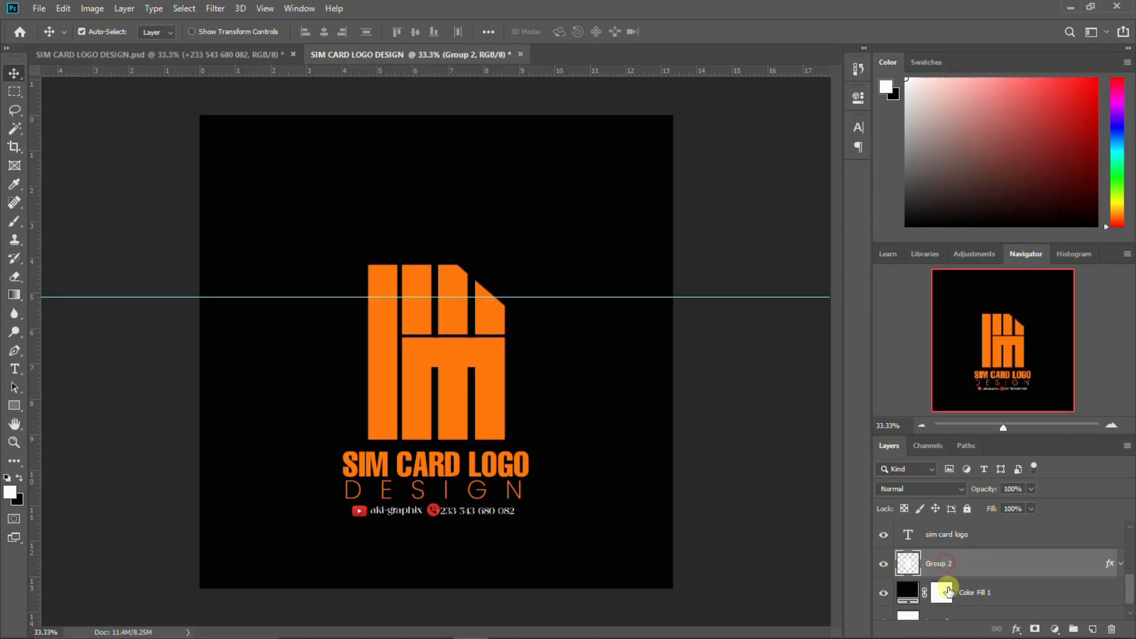
{"action": "left_click", "coordinate": [982, 589]}
{"action": "scroll", "coordinate": [985, 591], "scroll_direction": "down", "scroll_amount": 1}
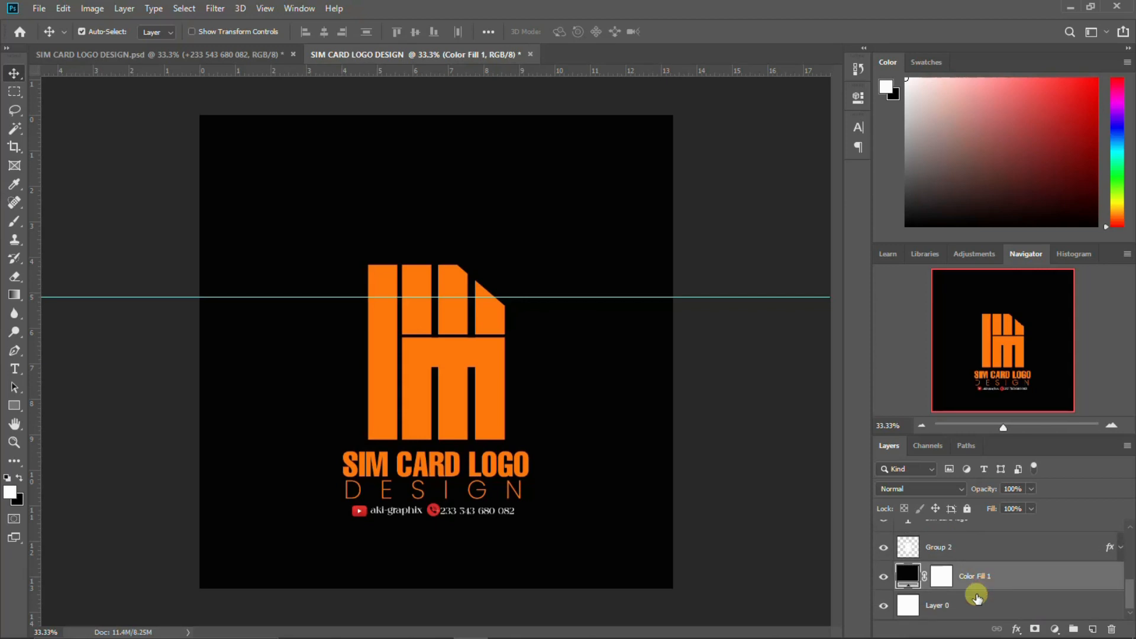
{"action": "left_click", "coordinate": [969, 608], "text": "ctrl"}
{"action": "key", "text": "ctrl+g"}
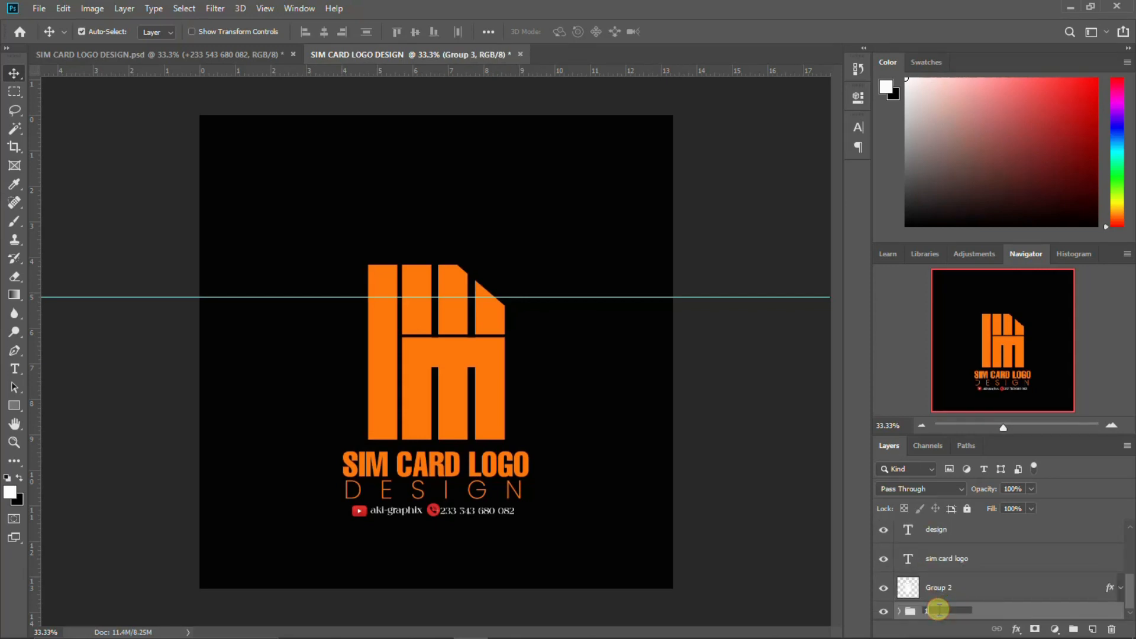
- Put the logo layer Group 2 into its own group and name it 2
{"action": "left_click", "coordinate": [954, 588]}
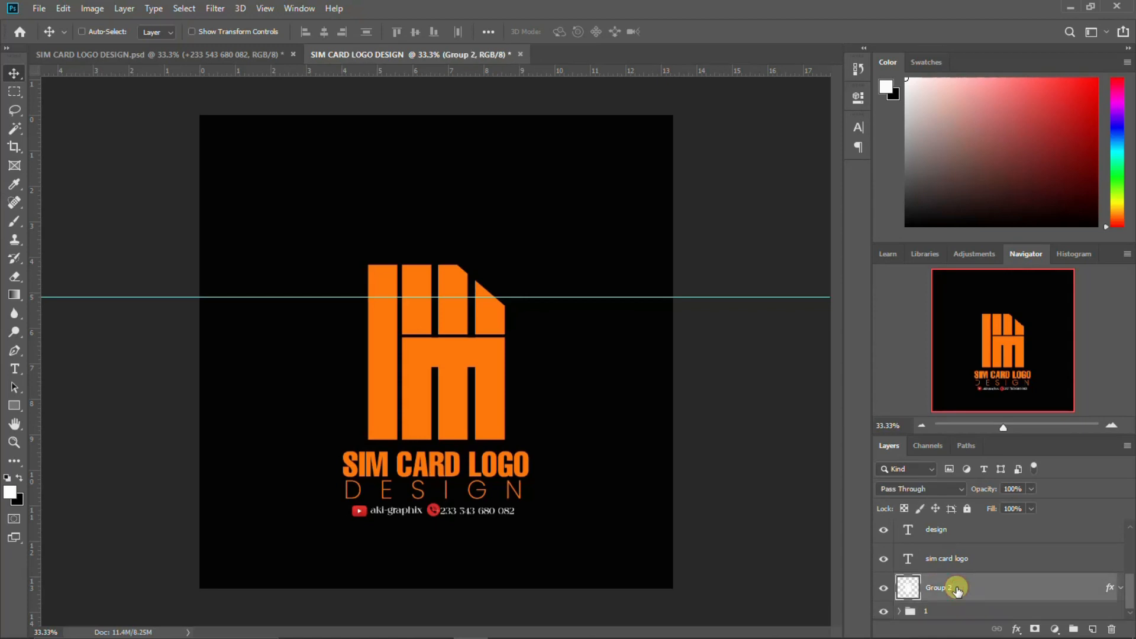
{"action": "key", "text": "ctrl+g"}
{"action": "left_click", "coordinate": [898, 583]}
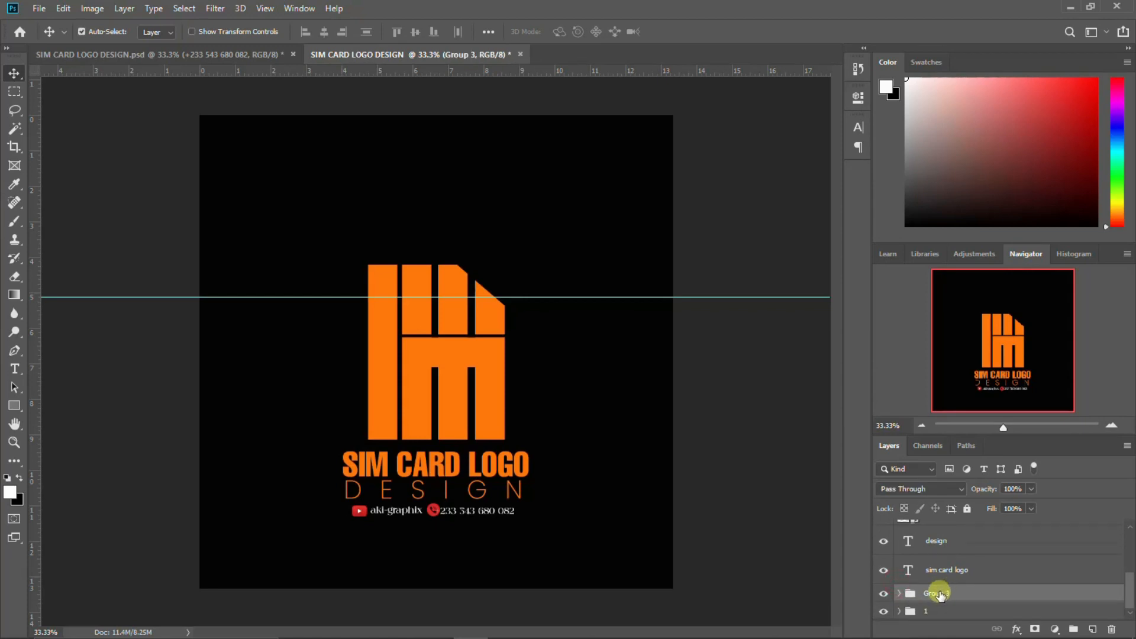
{"action": "type", "text": "2"}
{"action": "key", "text": "Return"}
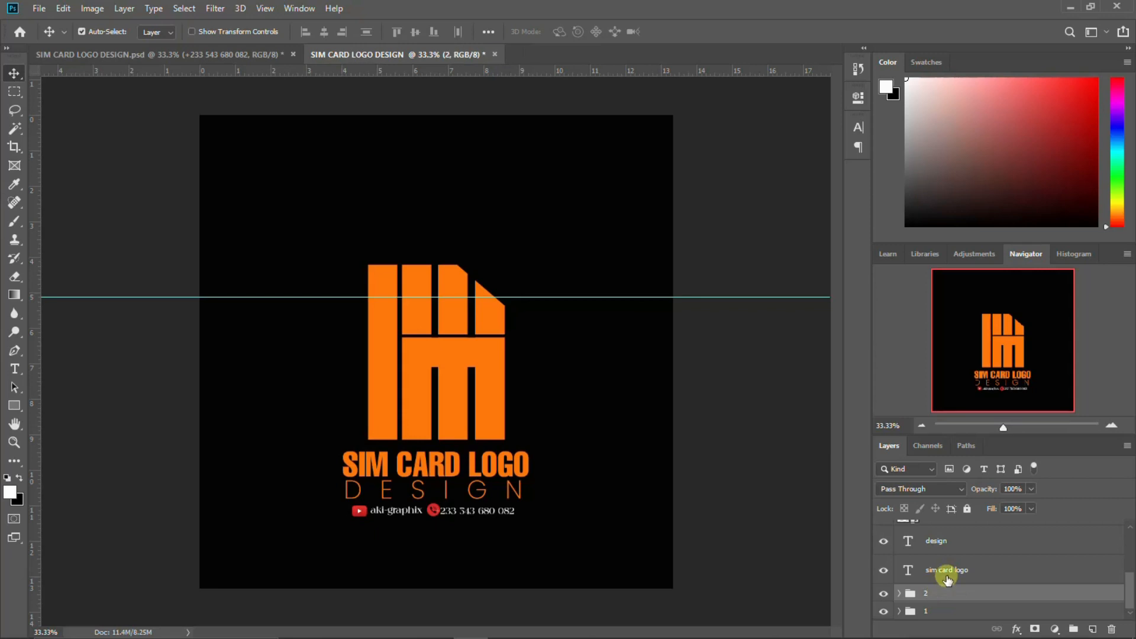
- Group the sim card logo and design text layers, and name the group 3
{"action": "left_click", "coordinate": [947, 571]}
{"action": "scroll", "coordinate": [947, 576], "scroll_direction": "up", "scroll_amount": 3}
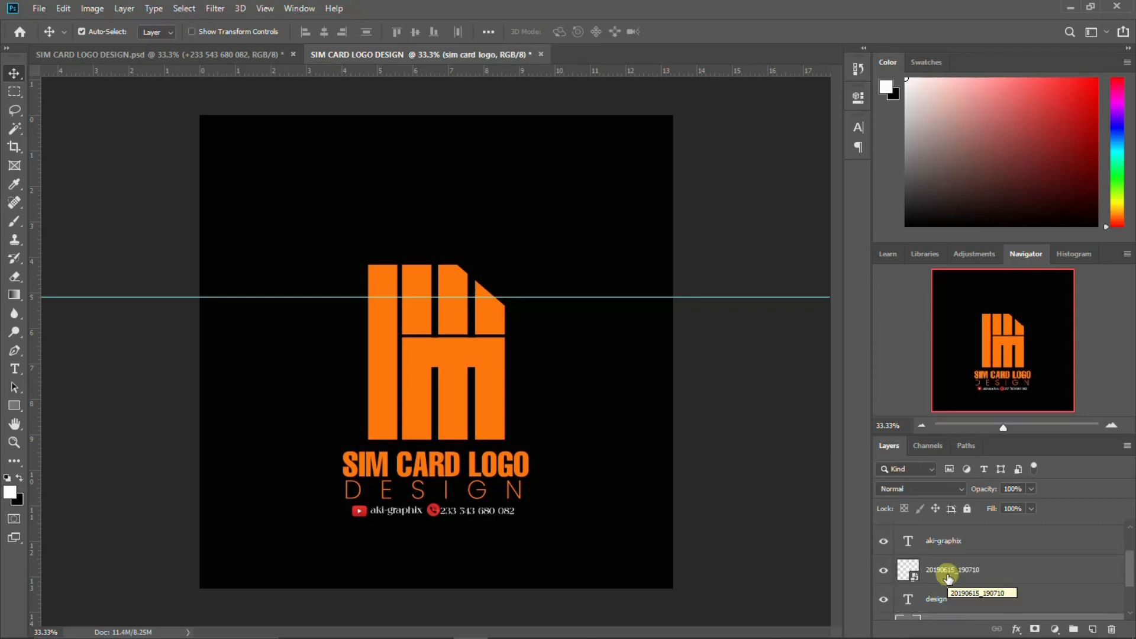
{"action": "scroll", "coordinate": [948, 579], "scroll_direction": "down", "scroll_amount": 1}
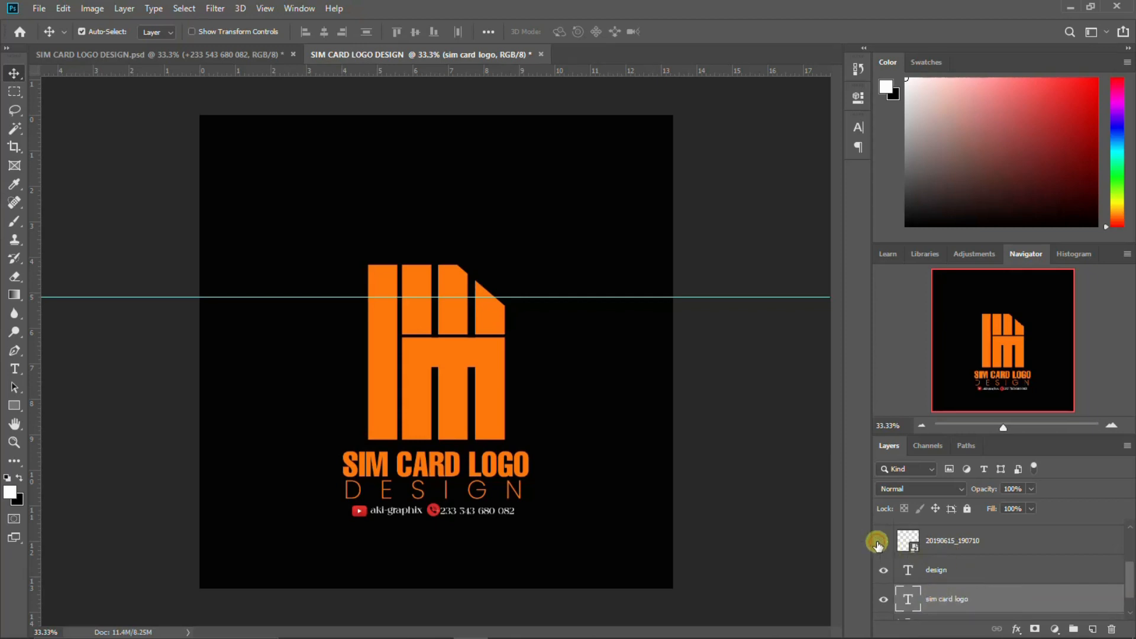
{"action": "left_click", "coordinate": [878, 542]}
{"action": "left_click", "coordinate": [935, 571], "text": "shift"}
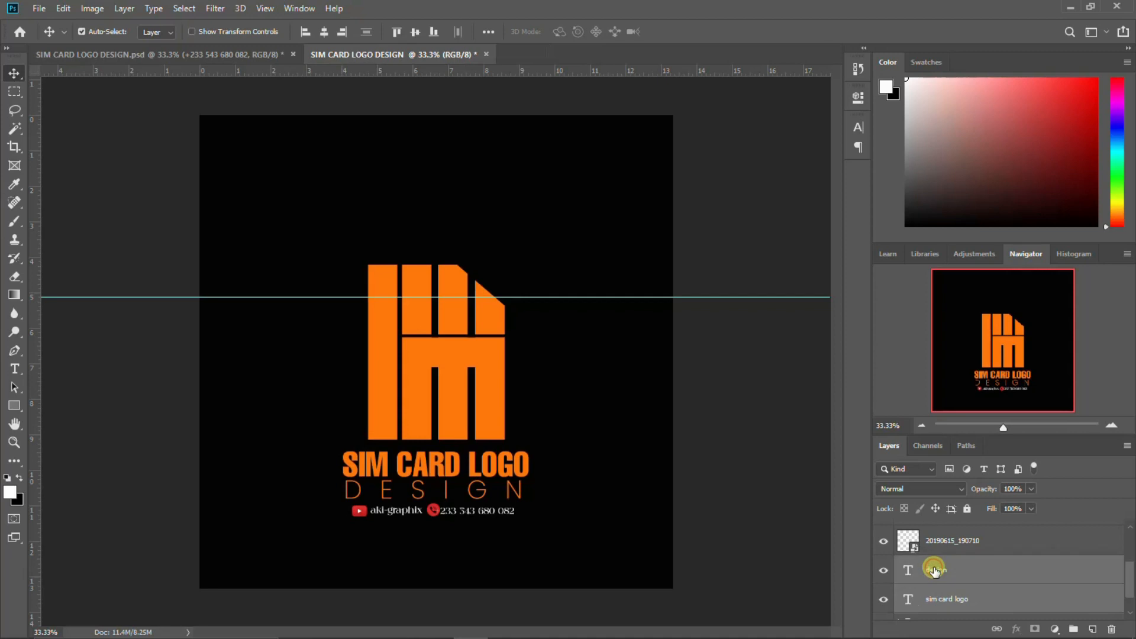
{"action": "key", "text": "ctrl+g"}
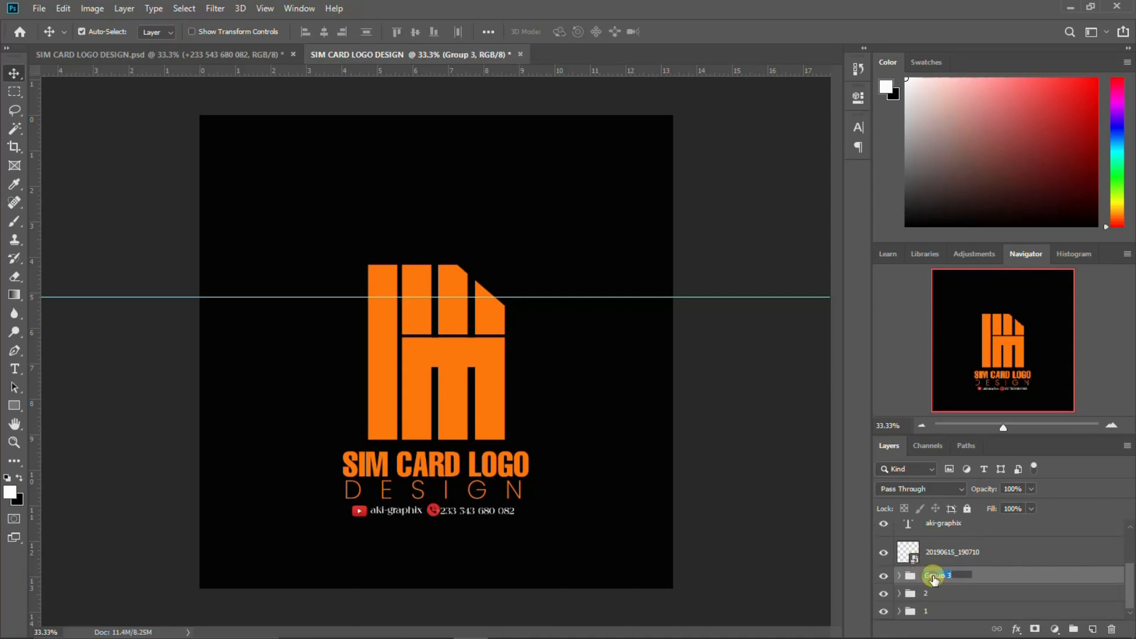
{"action": "key", "text": "Return"}
- Group the YouTube icon, channel name, phone icon and phone number layers, and name the group 4
{"action": "left_click", "coordinate": [951, 553]}
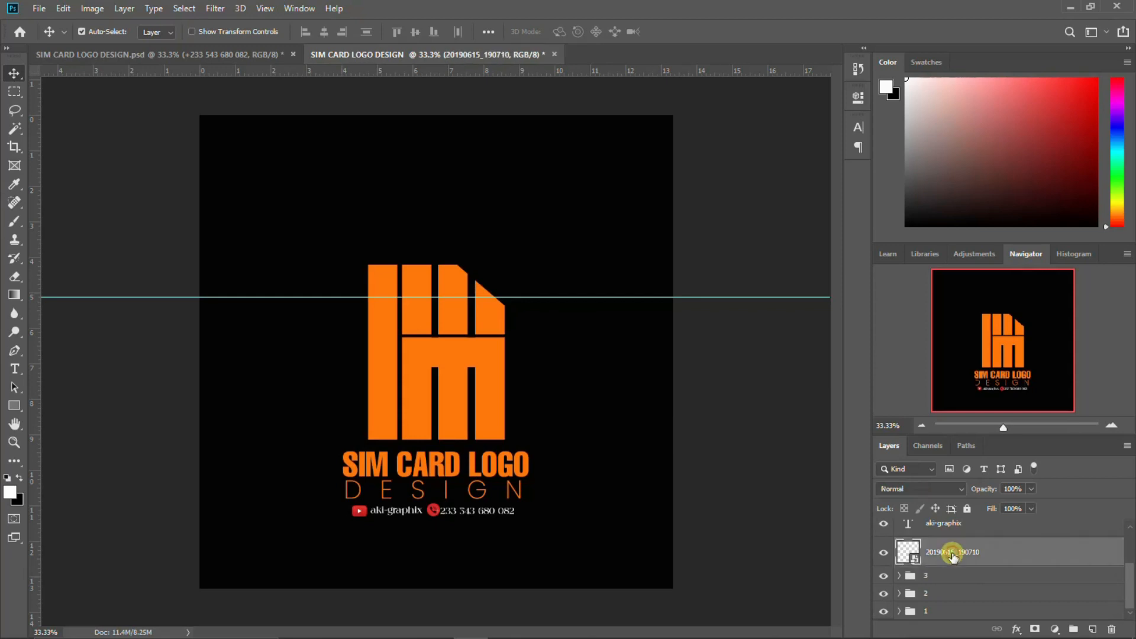
{"action": "scroll", "coordinate": [952, 553], "scroll_direction": "up", "scroll_amount": 1}
{"action": "left_click", "coordinate": [883, 581]}
{"action": "left_click", "coordinate": [884, 582]}
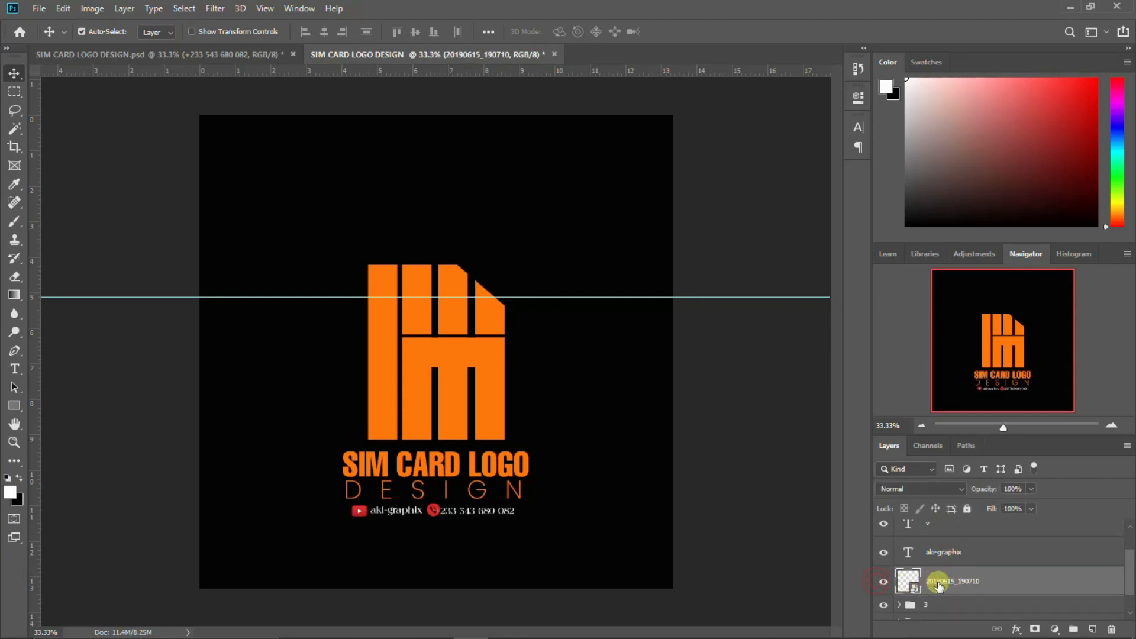
{"action": "scroll", "coordinate": [943, 580], "scroll_direction": "up", "scroll_amount": 1}
{"action": "left_click", "coordinate": [950, 535], "text": "shift"}
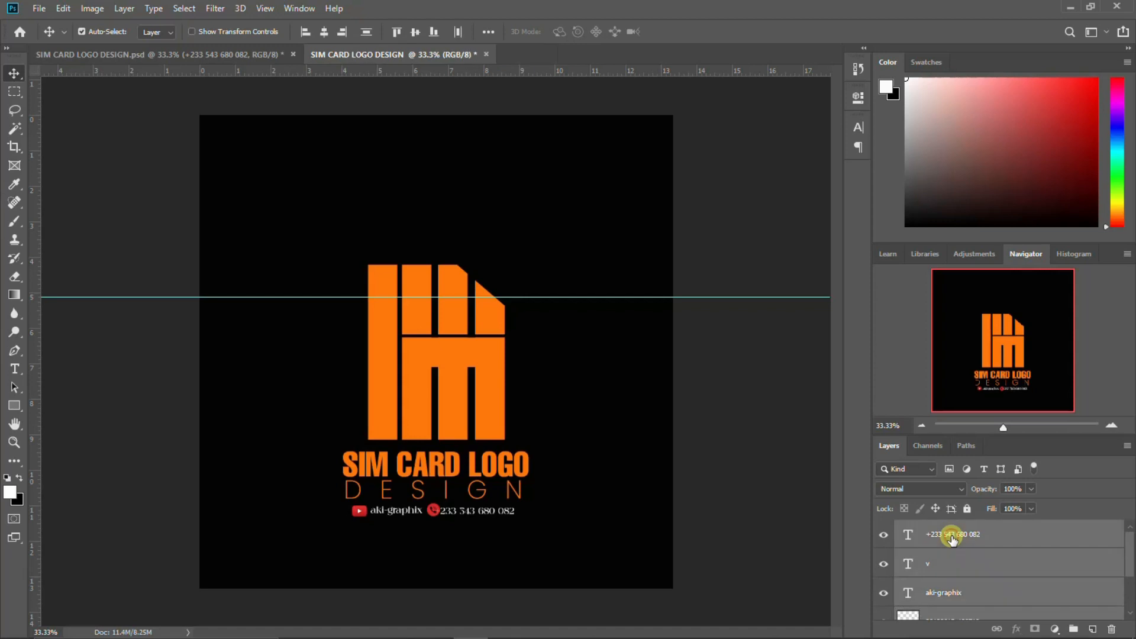
{"action": "key", "text": "ctrl+g"}
{"action": "left_click", "coordinate": [883, 529]}
{"action": "left_click", "coordinate": [883, 528]}
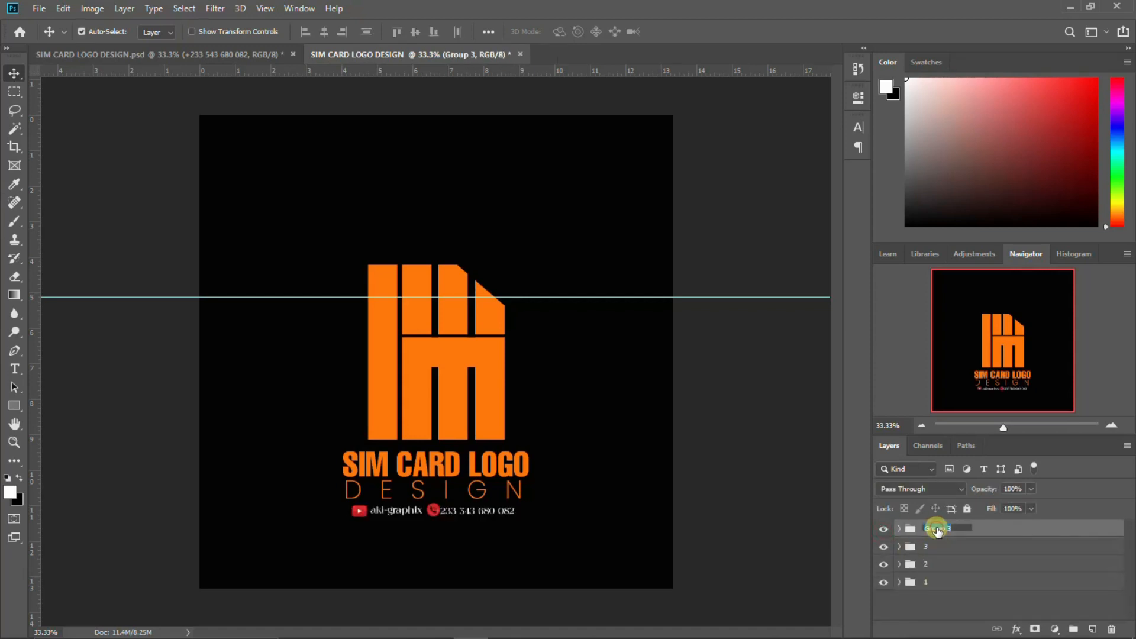
{"action": "key", "text": "Return"}
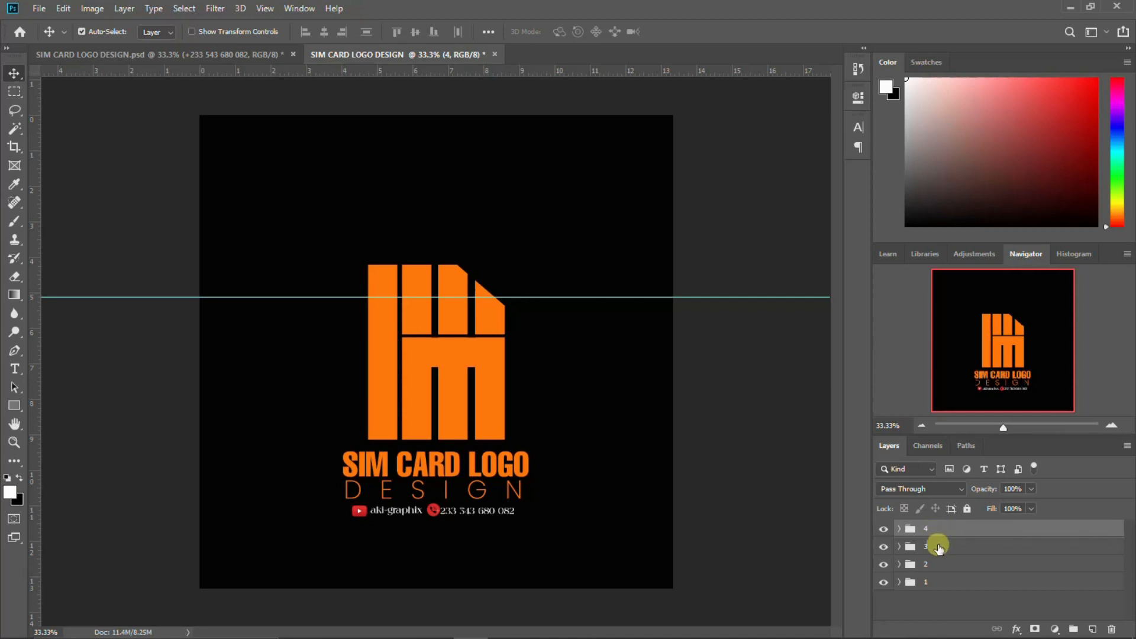
- Combine groups 2, 3 and 4 into one group, leaving out the background group 1
{"action": "left_click", "coordinate": [933, 582], "text": "shift"}
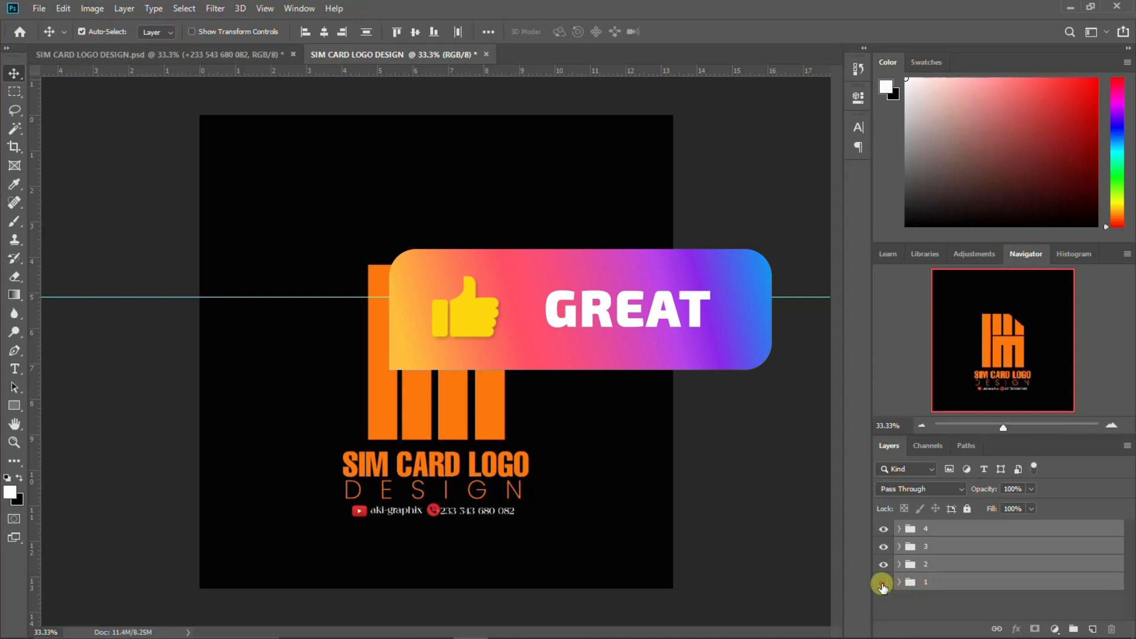
{"action": "left_click", "coordinate": [883, 583]}
{"action": "left_click", "coordinate": [883, 583]}
{"action": "left_click", "coordinate": [940, 582]}
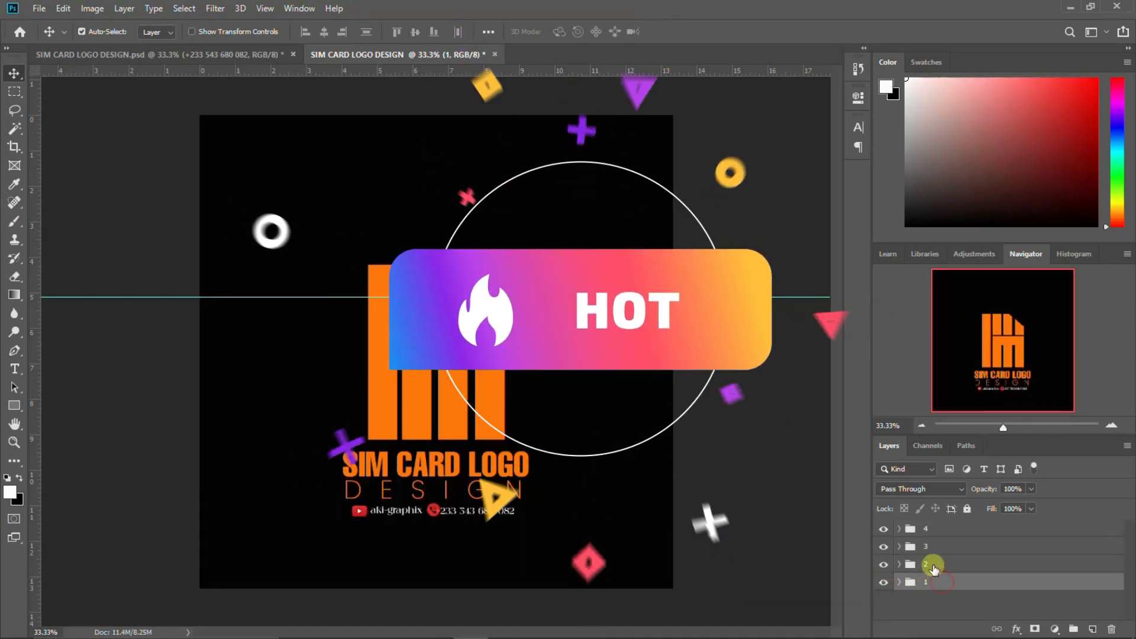
{"action": "left_click", "coordinate": [943, 533], "text": "shift"}
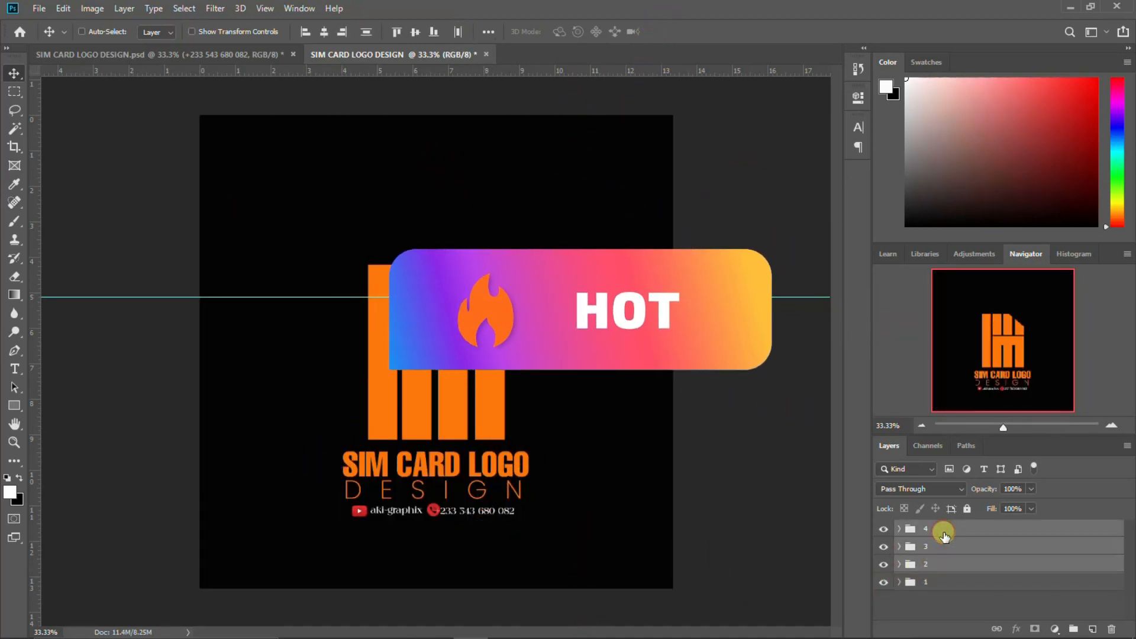
{"action": "key", "text": "ctrl+t"}
{"action": "key", "text": "Escape"}
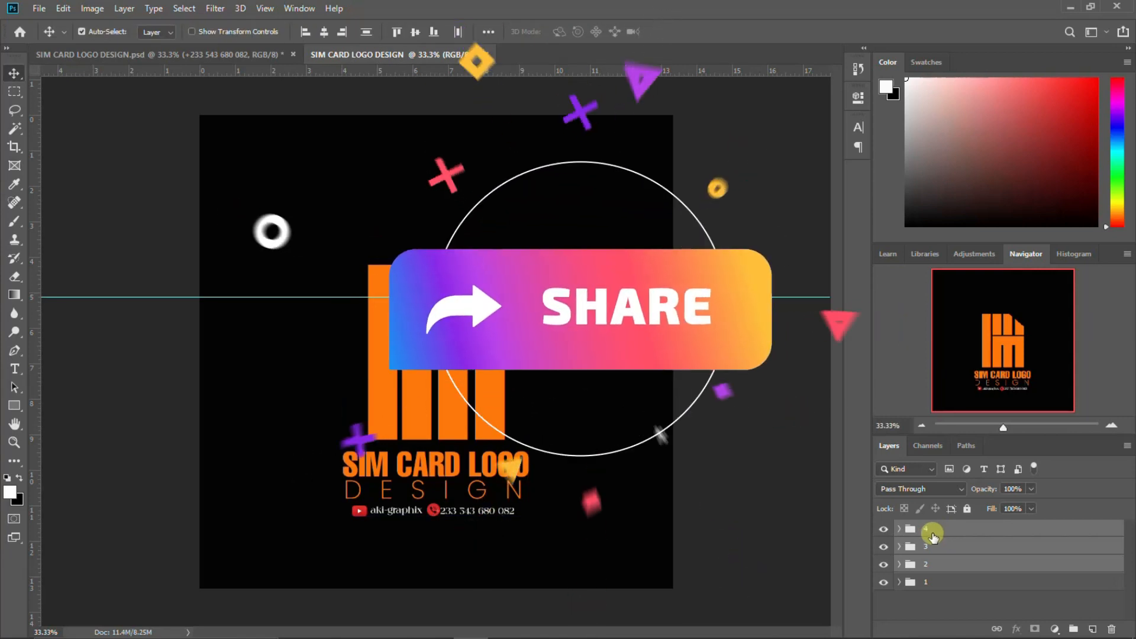
{"action": "key", "text": "ctrl+g"}
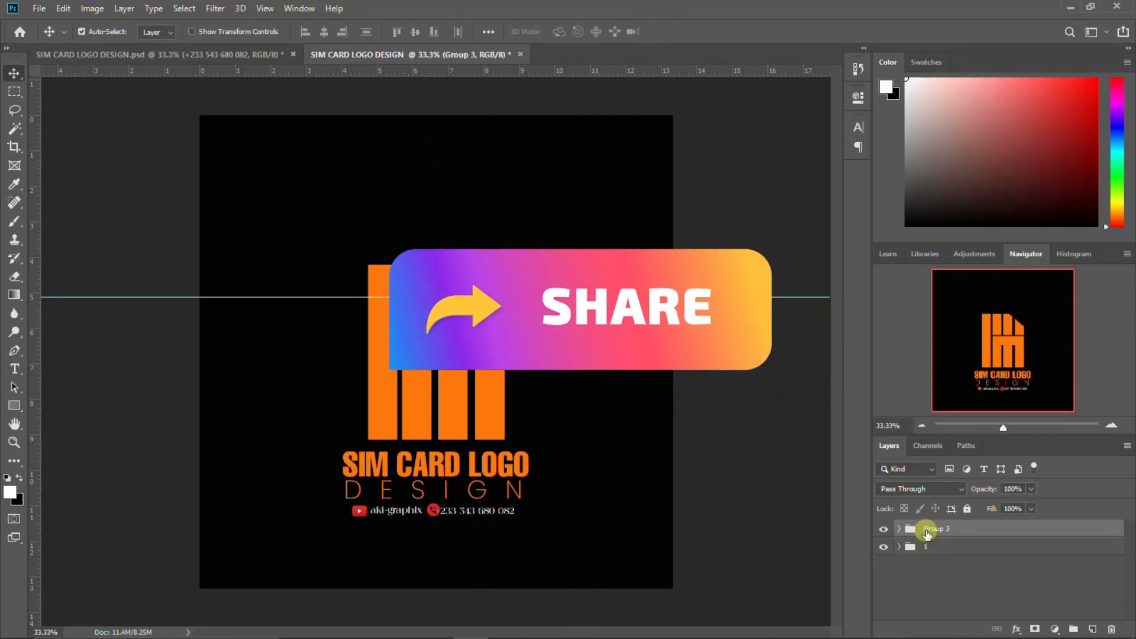
- Select the whole canvas and centre the combined logo group on it horizontally and vertically
{"action": "key", "text": "ctrl+a"}
{"action": "left_click", "coordinate": [323, 32]}
{"action": "left_click", "coordinate": [416, 32]}
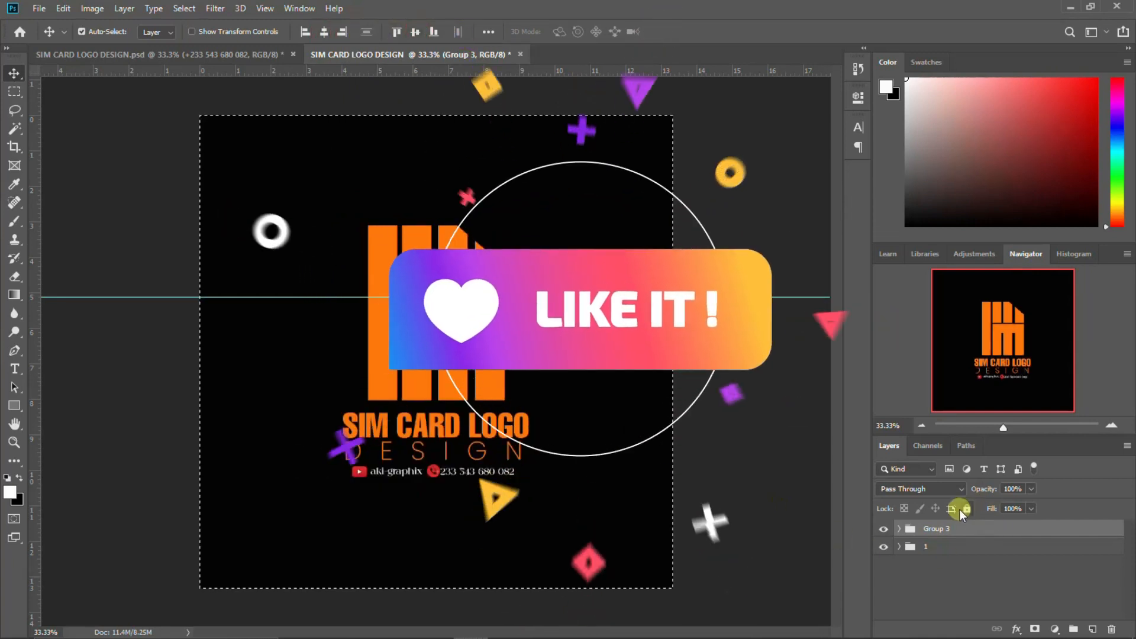
- Deselect the canvas and scale the combined logo group up proportionally to about 114% around its centre
{"action": "key", "text": "ctrl+d"}
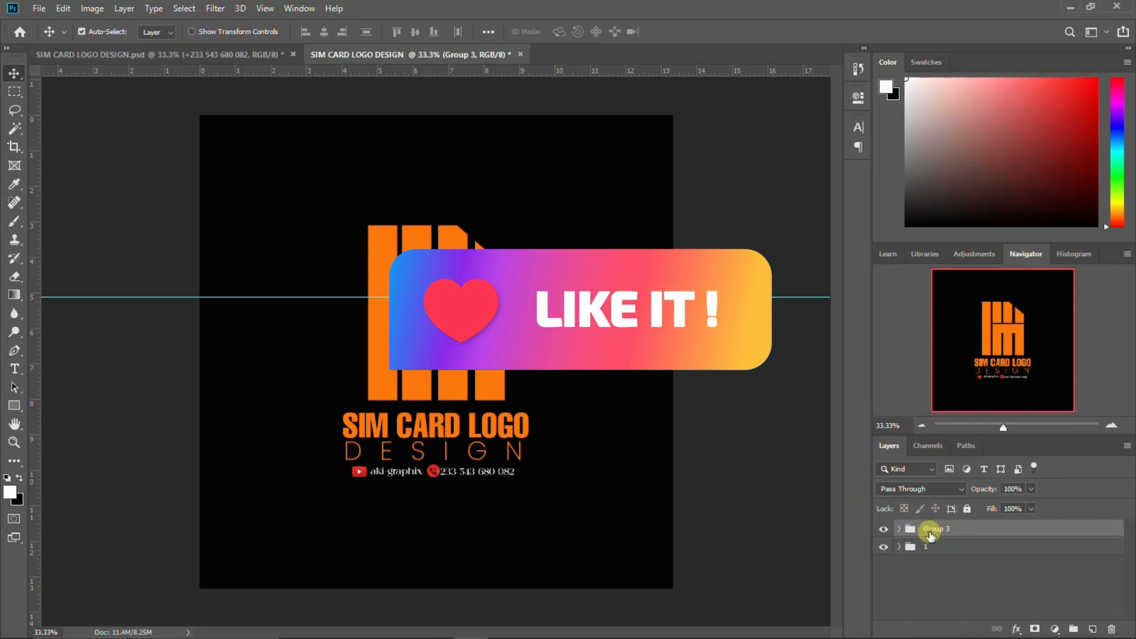
{"action": "key", "text": "ctrl+t"}
{"action": "left_click_drag", "start_coordinate": [527, 478], "coordinate": [544, 493]}
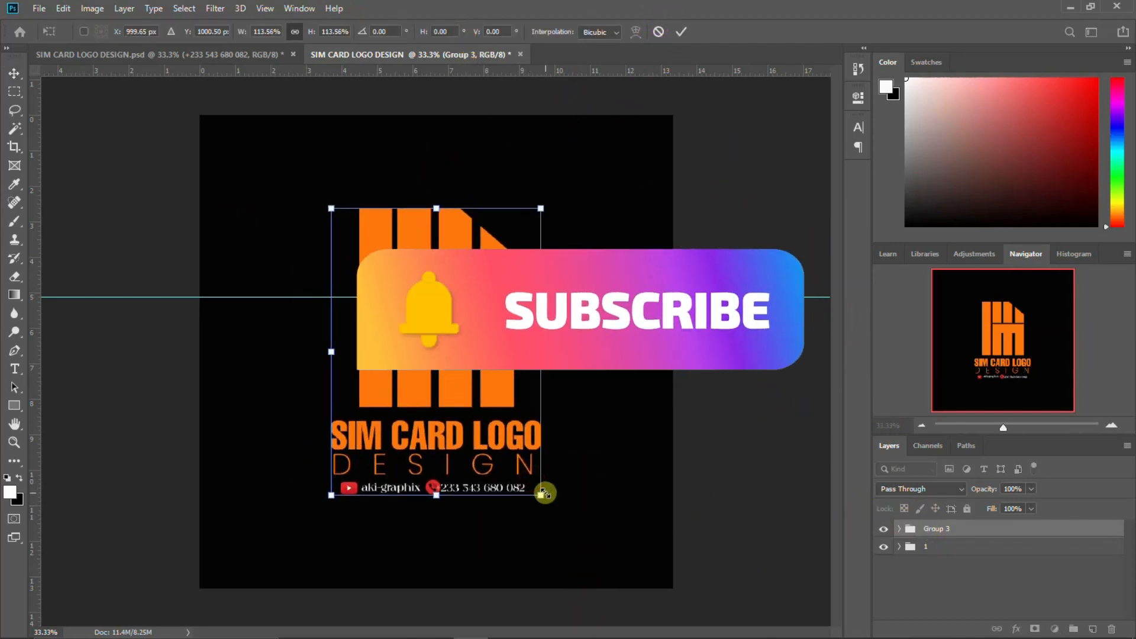
{"action": "key", "text": "Return"}
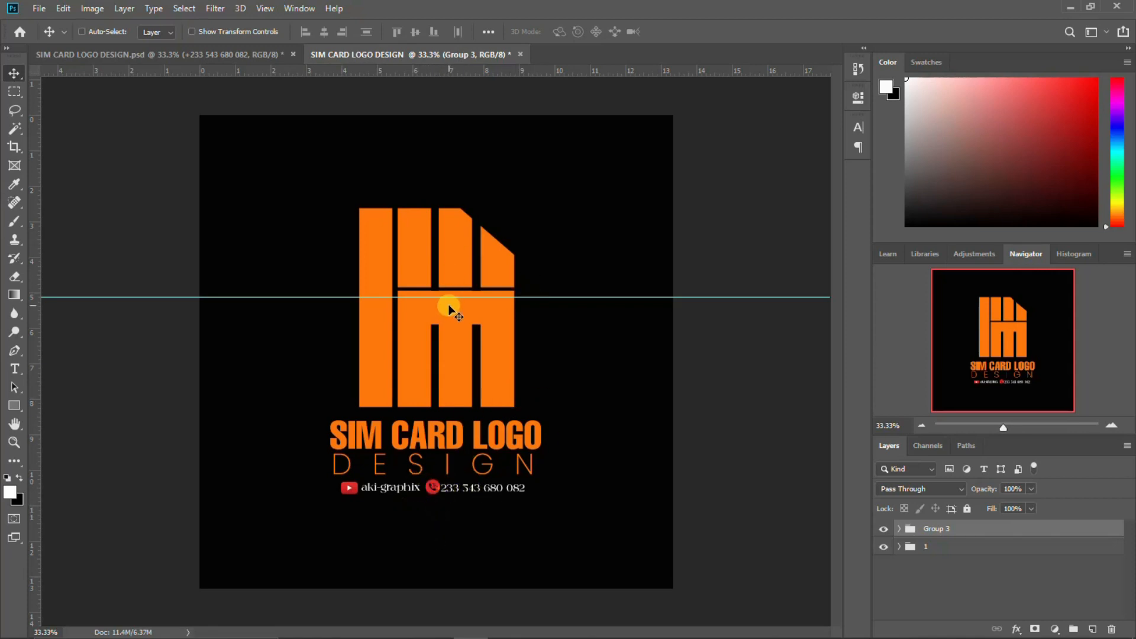
- Save a PNG version of the design to the Desktop, named SIM CARD LOGO DESIGN 2, accepting the PNG options
{"action": "key", "text": "ctrl+minus"}
{"action": "key", "text": "ctrl+minus"}
{"action": "key", "text": "ctrl+0"}
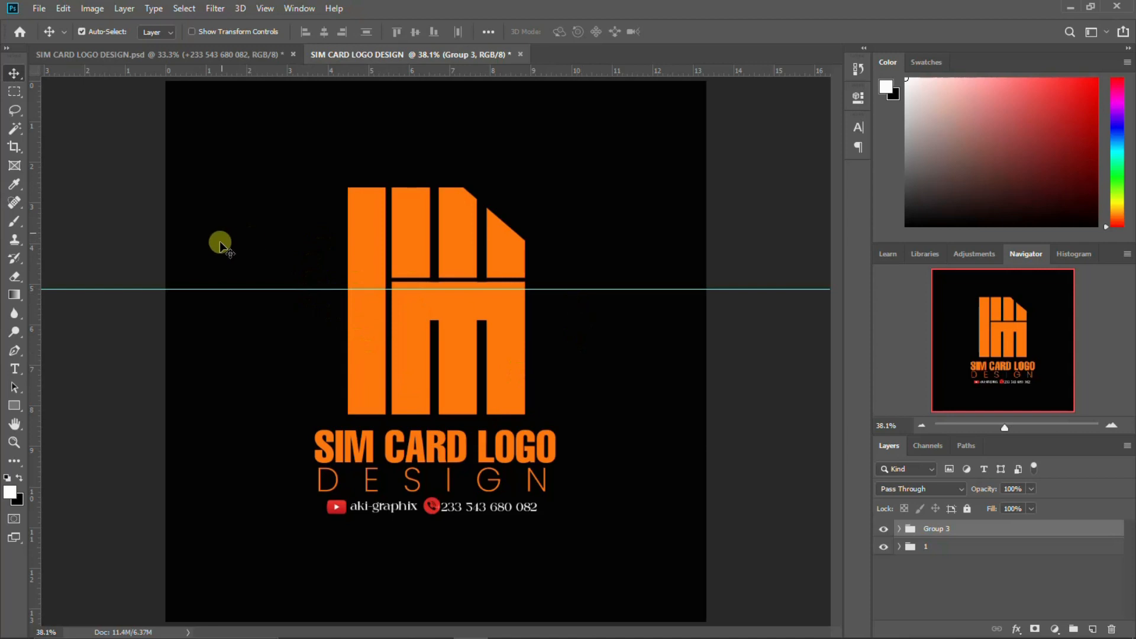
{"action": "key", "text": "ctrl+s"}
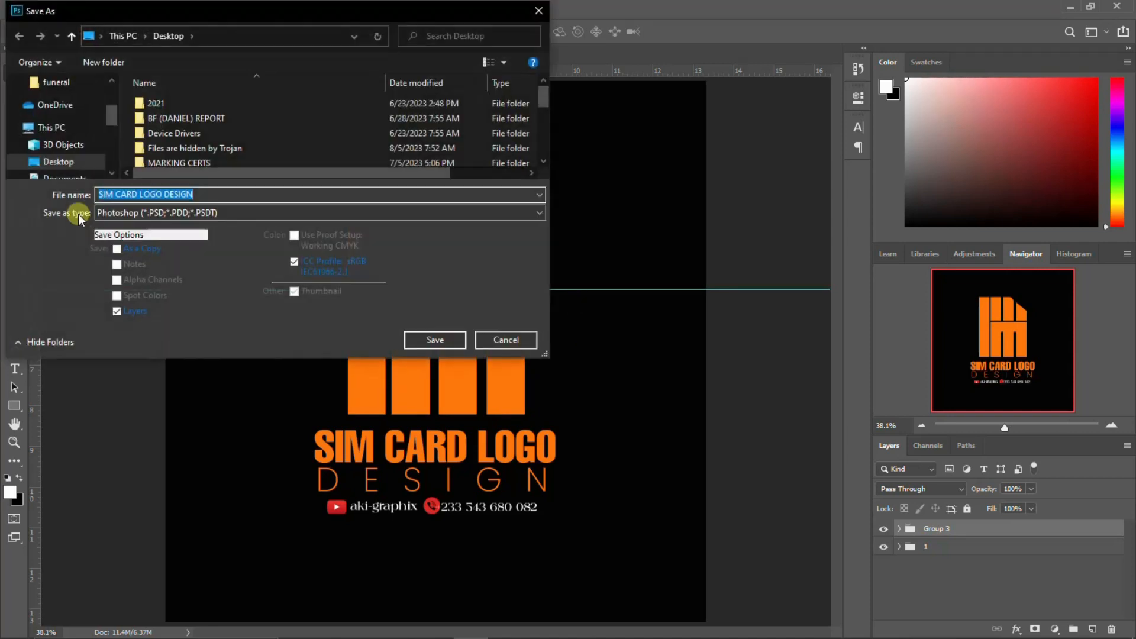
{"action": "left_click", "coordinate": [212, 195]}
{"action": "type", "text": "2"}
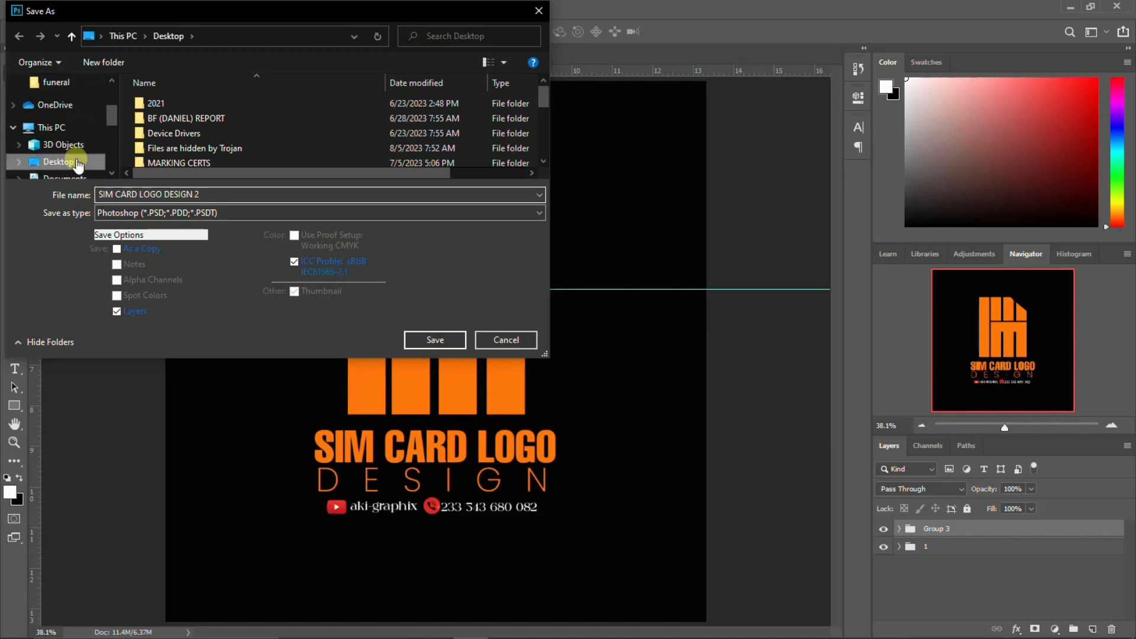
{"action": "left_click", "coordinate": [180, 213]}
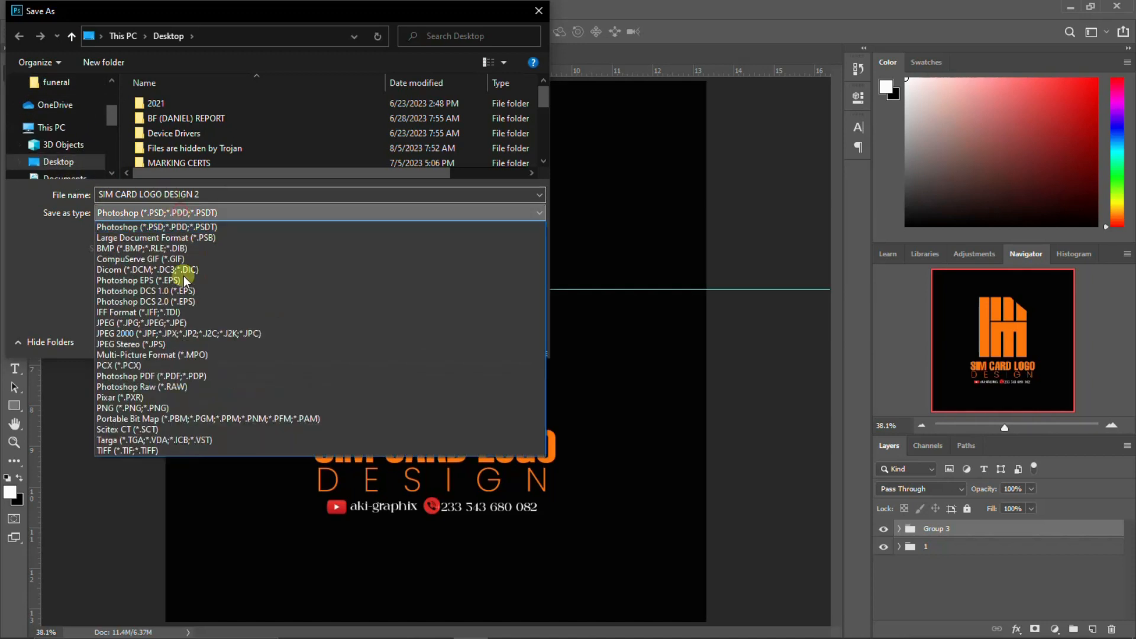
{"action": "left_click", "coordinate": [158, 406]}
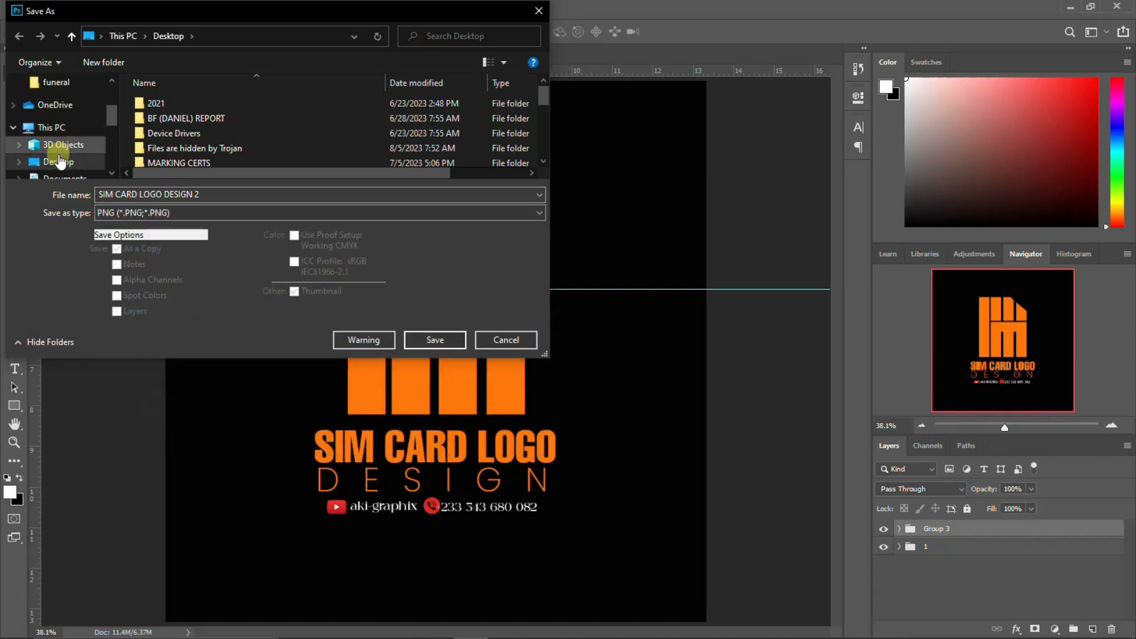
{"action": "left_click", "coordinate": [59, 160]}
{"action": "left_click", "coordinate": [442, 338]}
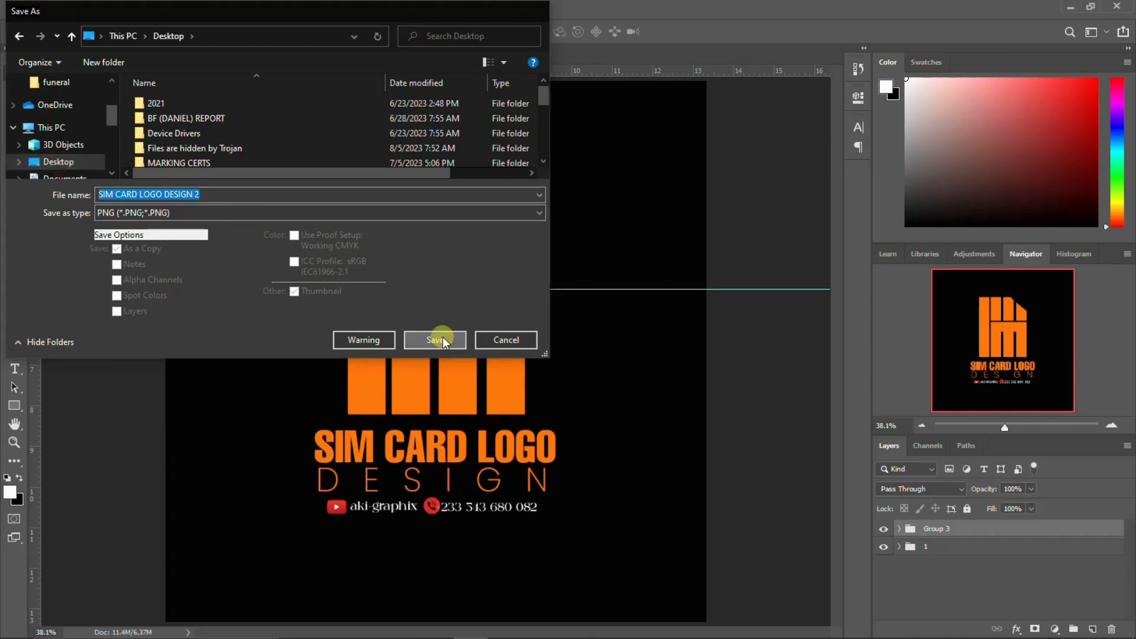
{"action": "left_click", "coordinate": [644, 190]}
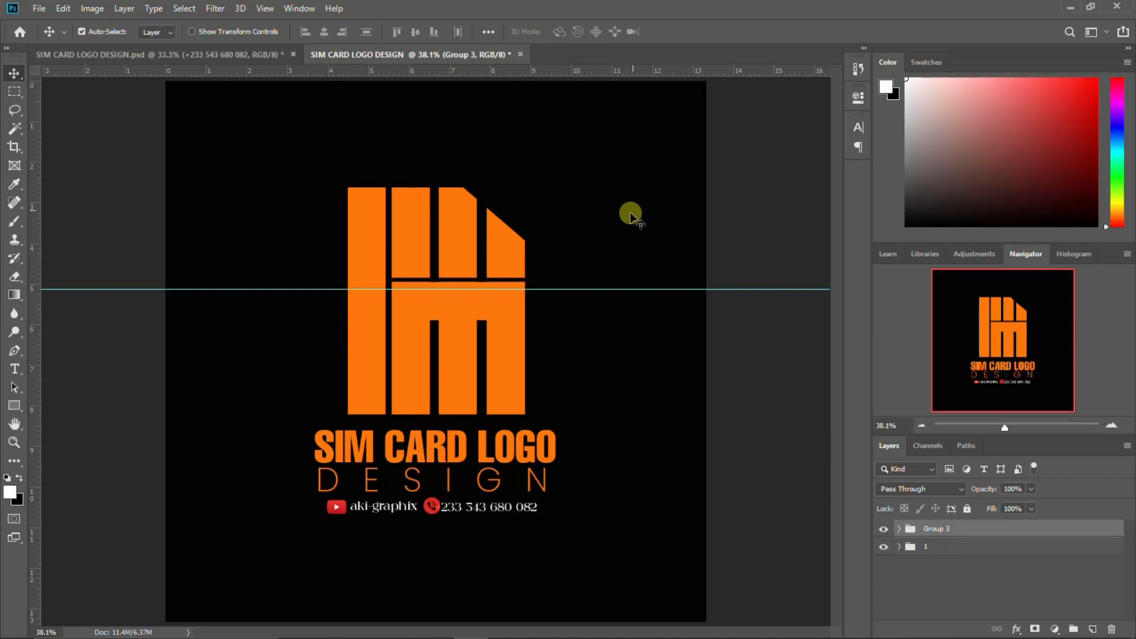
- Open the exported SIM CARD LOGO DESIGN 2 image in Photos, examine its lettering and contact details up close, and return to Photoshop
{"action": "left_click", "coordinate": [1069, 9]}
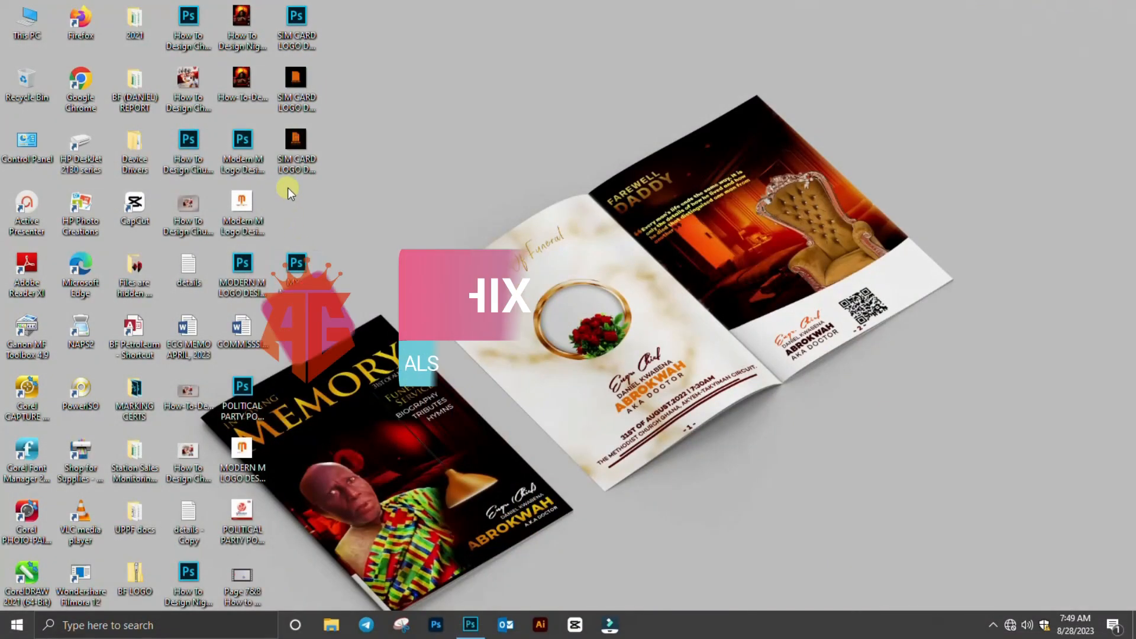
{"action": "left_click", "coordinate": [300, 148]}
{"action": "double_click", "coordinate": [300, 148]}
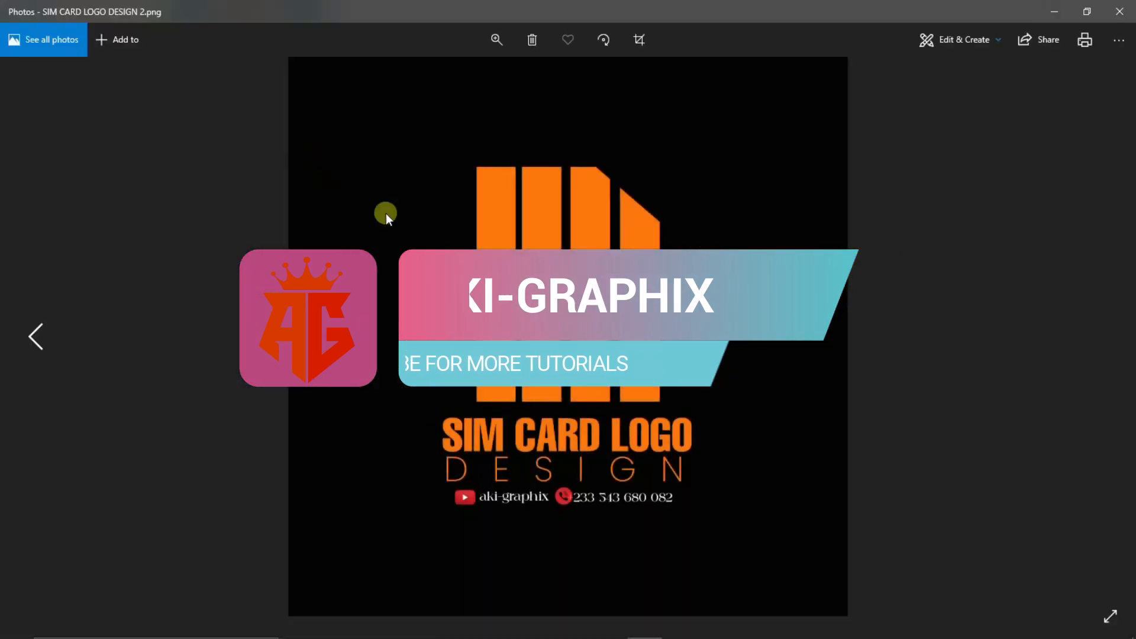
{"action": "double_click", "coordinate": [645, 424]}
{"action": "left_click_drag", "start_coordinate": [655, 392], "coordinate": [667, 454]}
{"action": "left_click_drag", "start_coordinate": [678, 318], "coordinate": [659, 266]}
{"action": "left_click_drag", "start_coordinate": [661, 406], "coordinate": [658, 272]}
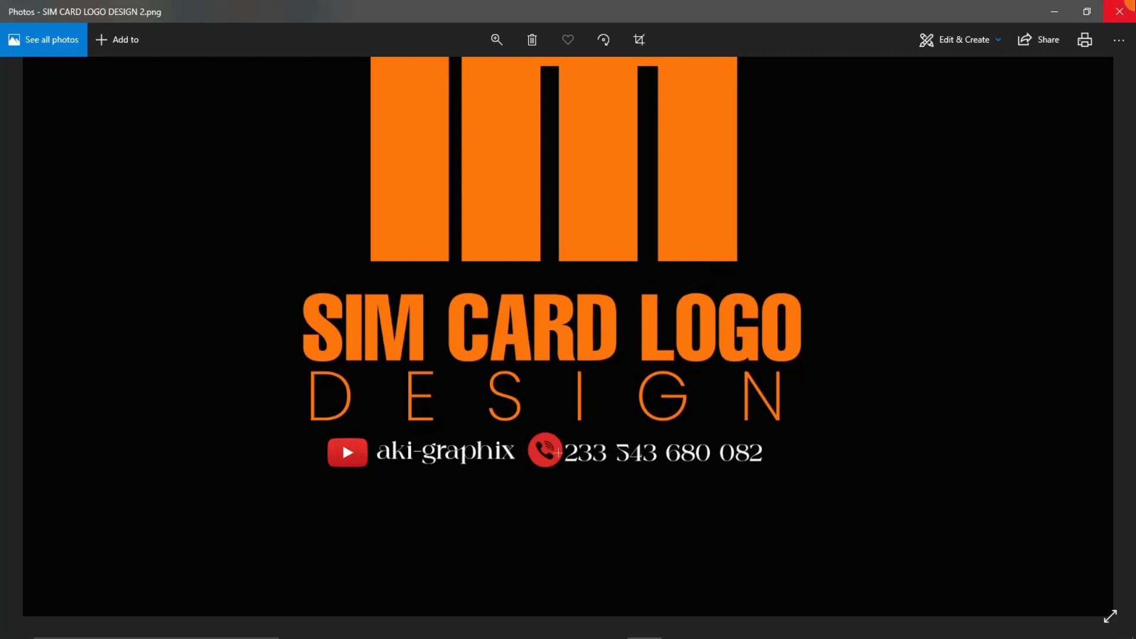
{"action": "left_click", "coordinate": [1127, 6]}
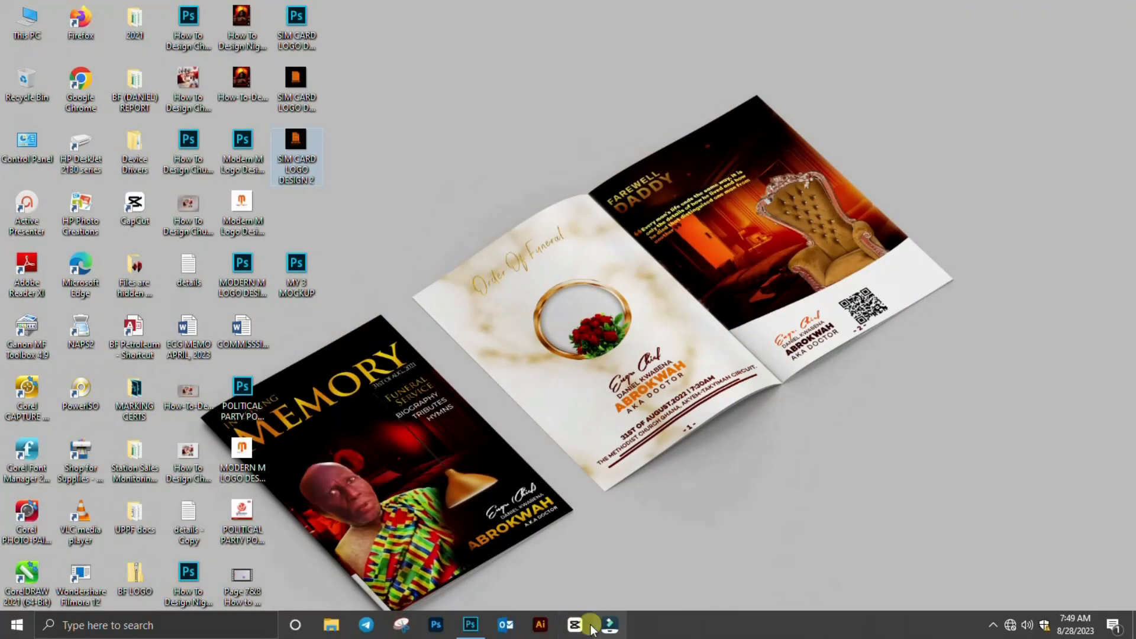
{"action": "left_click", "coordinate": [468, 625]}
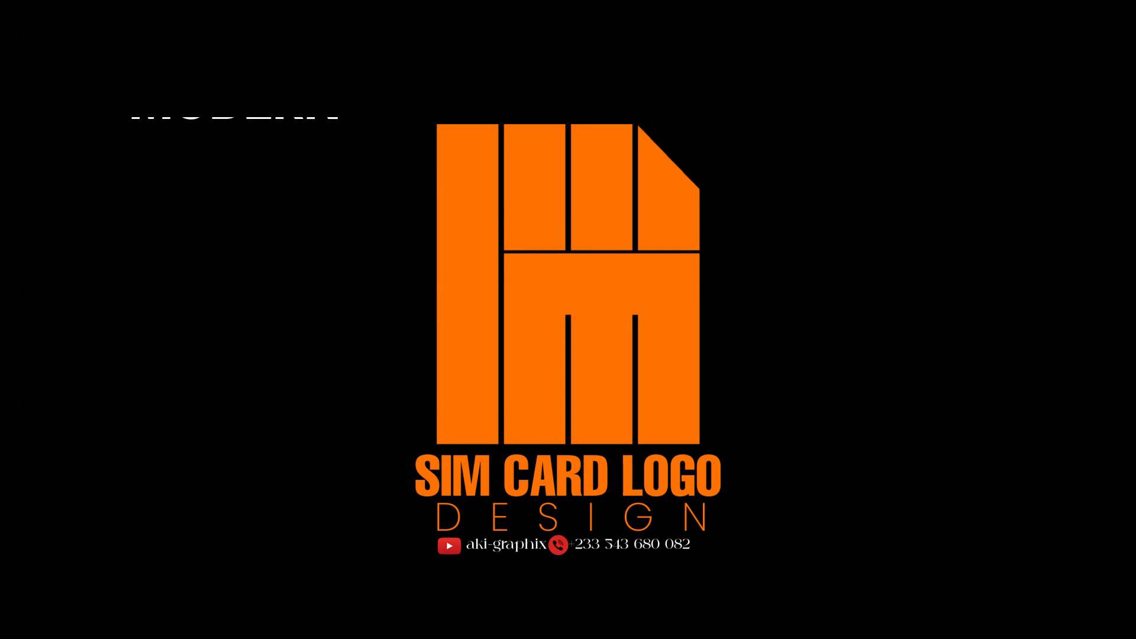